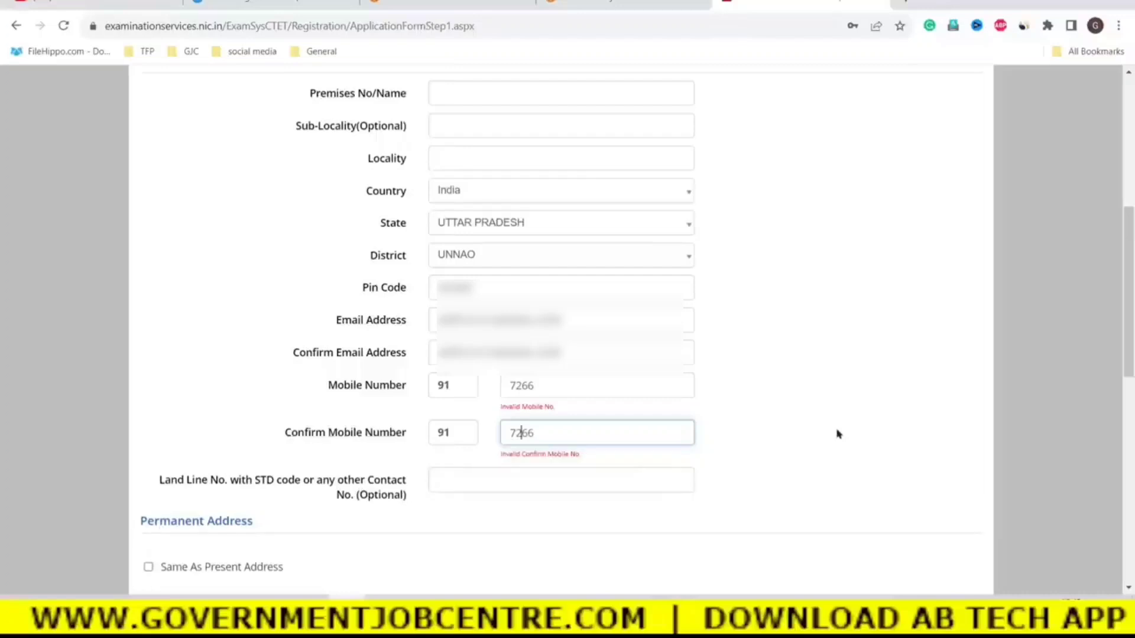
{"action": "scroll", "coordinate": [786, 426], "scroll_direction": "down", "scroll_amount": 3}
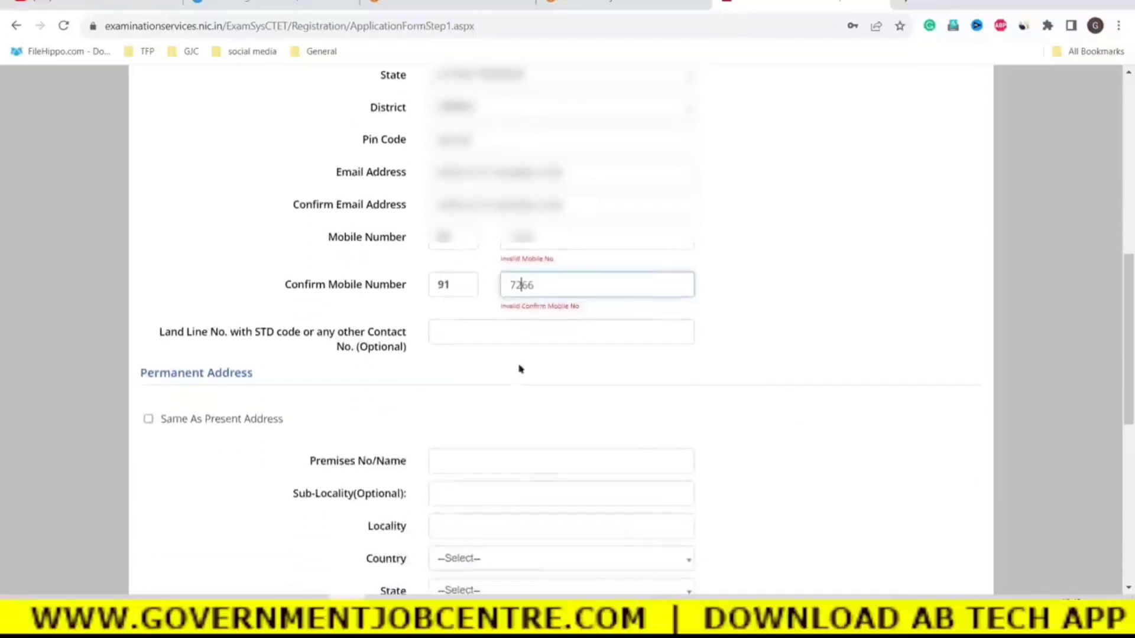
{"action": "scroll", "coordinate": [641, 370], "scroll_direction": "down", "scroll_amount": 2}
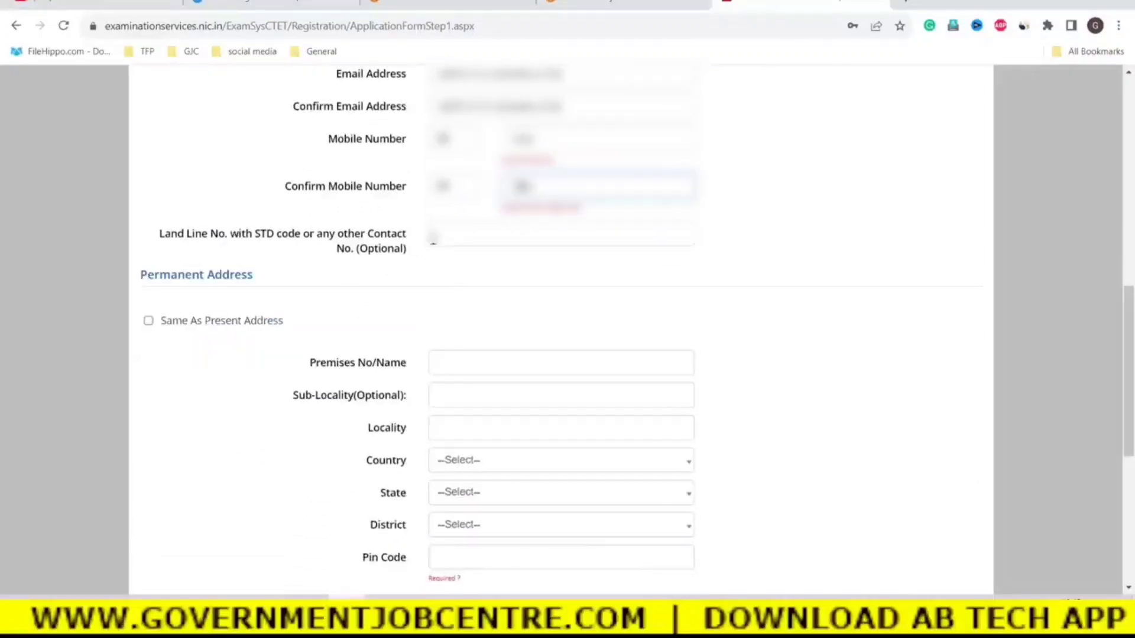
{"action": "scroll", "coordinate": [507, 327], "scroll_direction": "up", "scroll_amount": 4}
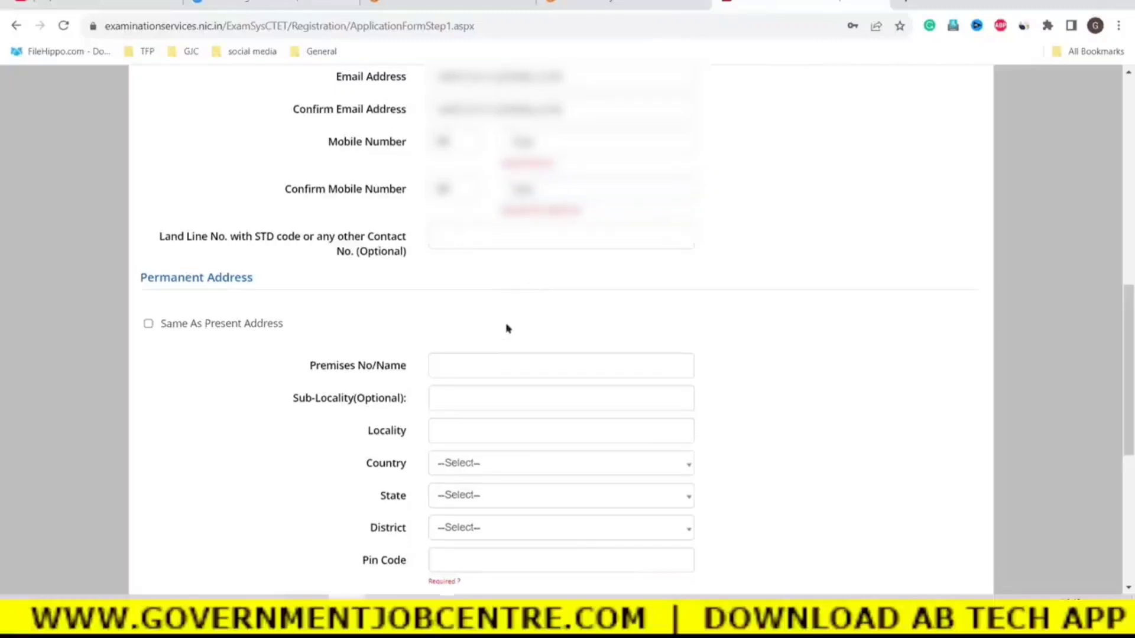
{"action": "scroll", "coordinate": [490, 341], "scroll_direction": "up", "scroll_amount": 2}
{"action": "scroll", "coordinate": [498, 271], "scroll_direction": "down", "scroll_amount": 4}
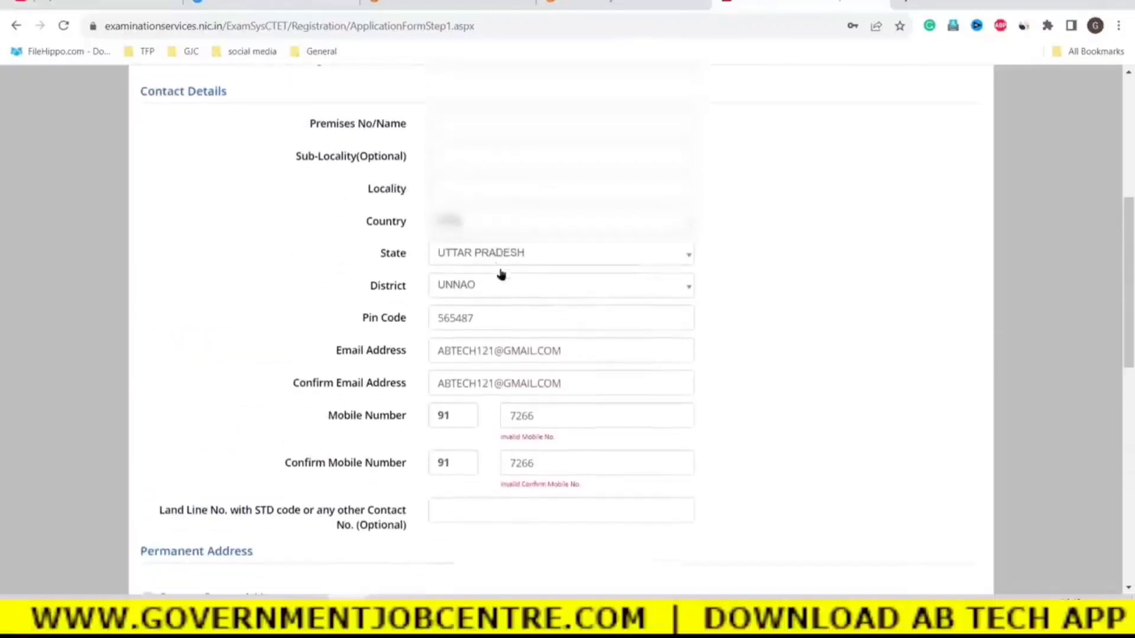
{"action": "scroll", "coordinate": [508, 288], "scroll_direction": "down", "scroll_amount": 3}
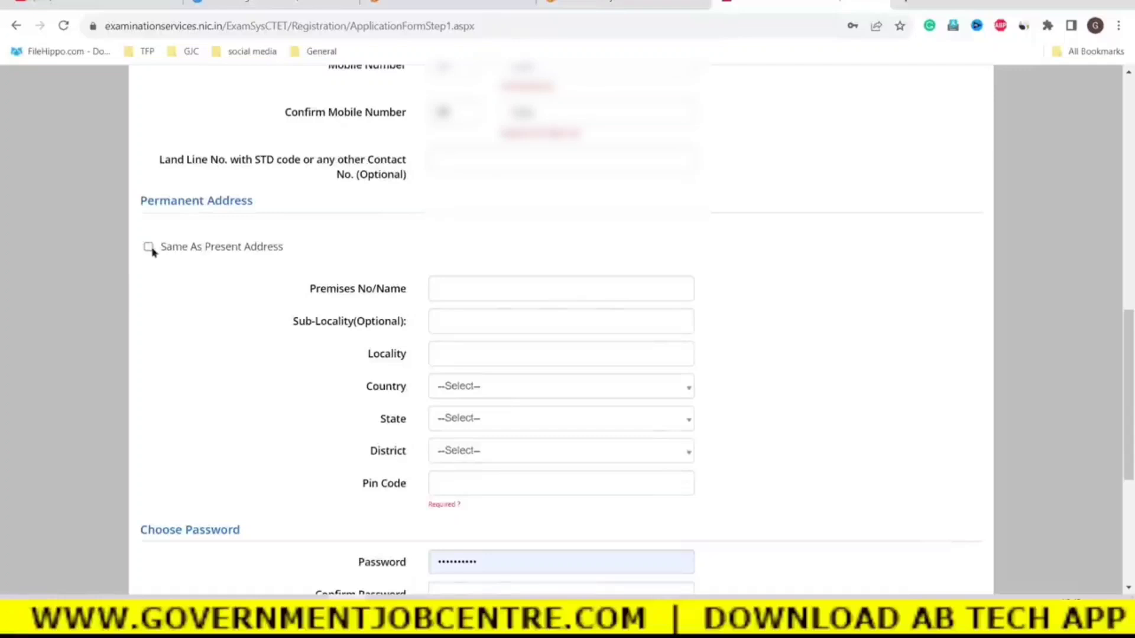
{"action": "left_click_drag", "start_coordinate": [285, 248], "coordinate": [173, 248]}
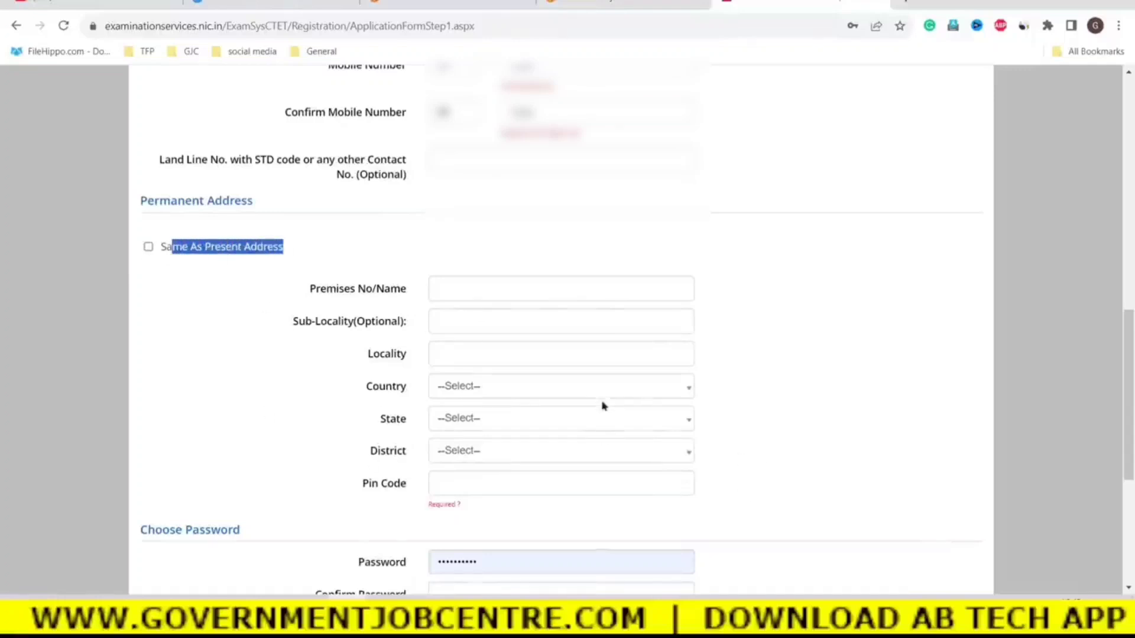
{"action": "scroll", "coordinate": [603, 406], "scroll_direction": "up", "scroll_amount": 2}
{"action": "scroll", "coordinate": [557, 527], "scroll_direction": "down", "scroll_amount": 2}
{"action": "left_click", "coordinate": [769, 423]}
{"action": "scroll", "coordinate": [631, 431], "scroll_direction": "up", "scroll_amount": 6}
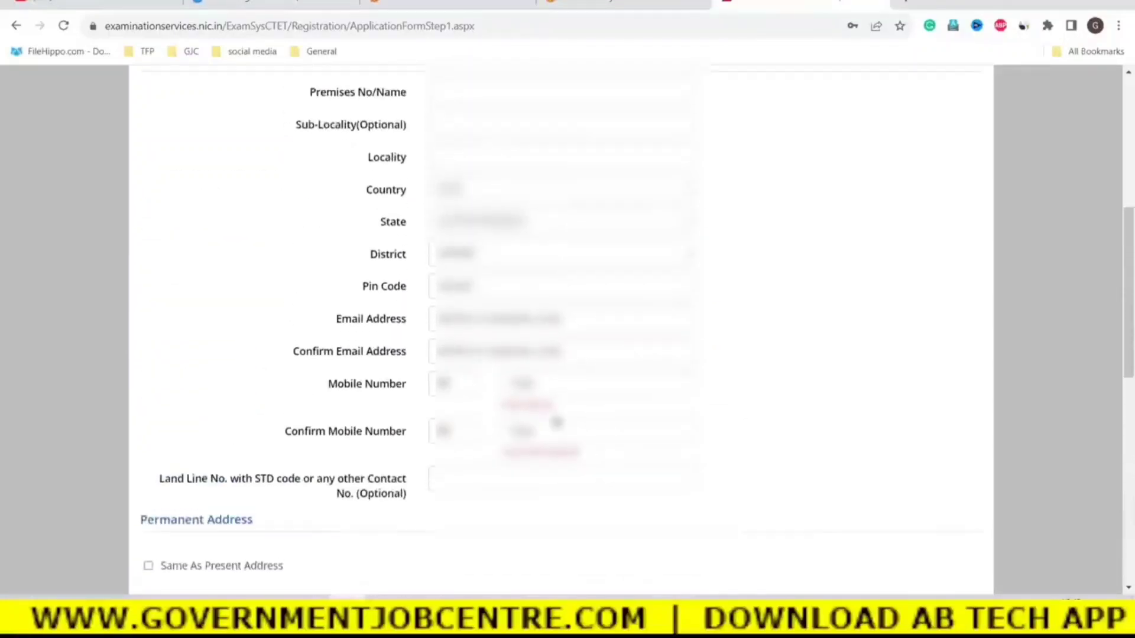
{"action": "scroll", "coordinate": [331, 461], "scroll_direction": "down", "scroll_amount": 3}
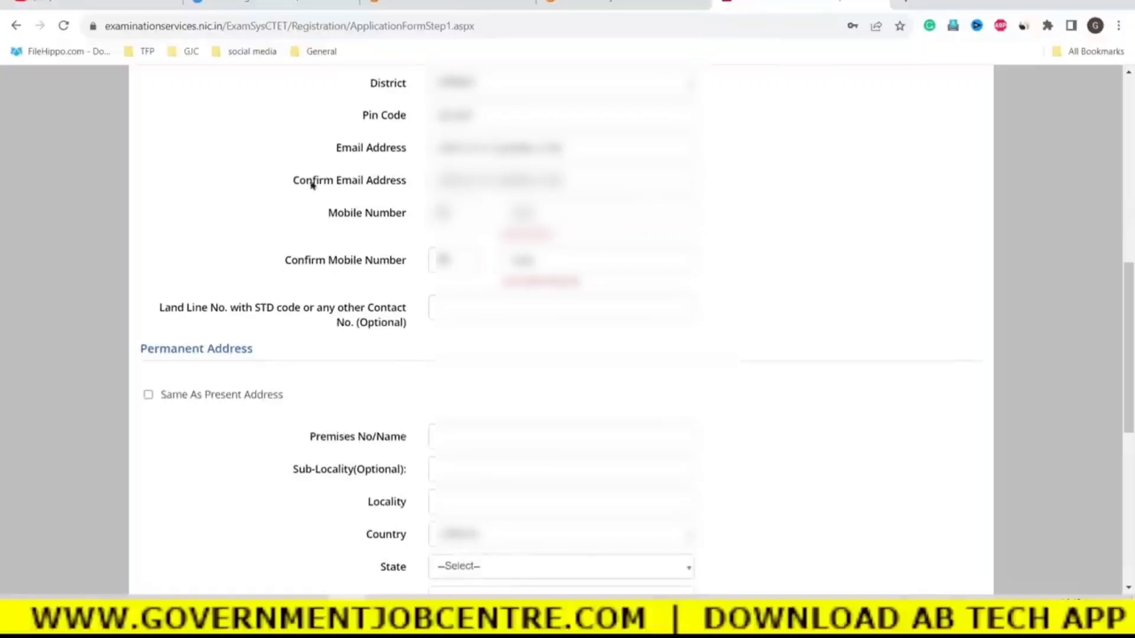
{"action": "scroll", "coordinate": [312, 277], "scroll_direction": "up", "scroll_amount": 3}
{"action": "scroll", "coordinate": [324, 286], "scroll_direction": "up", "scroll_amount": 2}
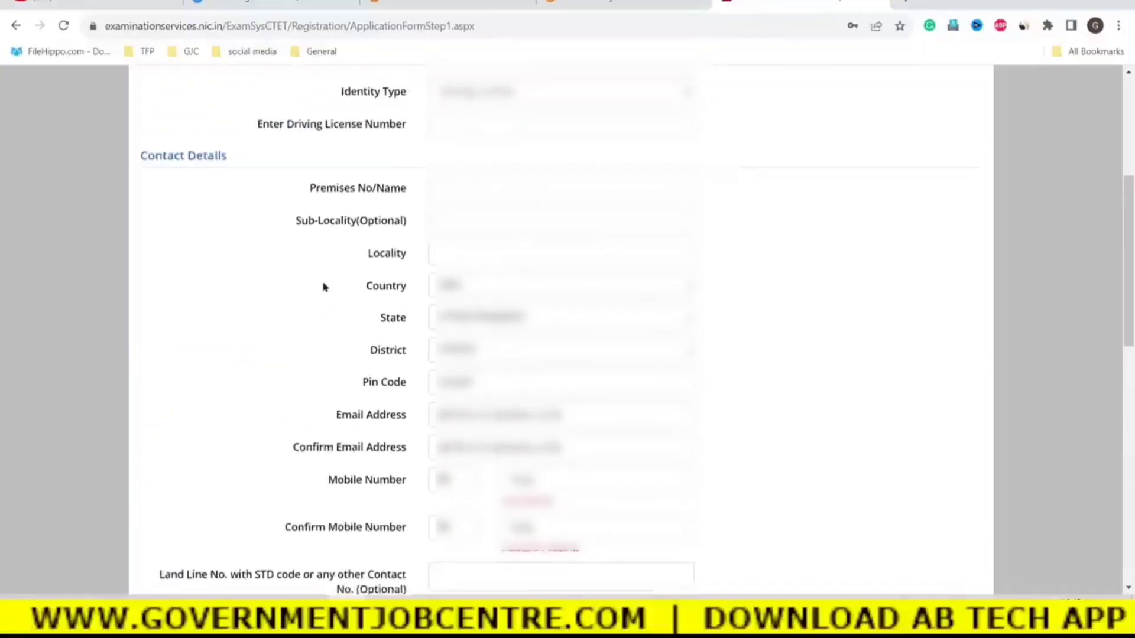
{"action": "scroll", "coordinate": [323, 291], "scroll_direction": "down", "scroll_amount": 7}
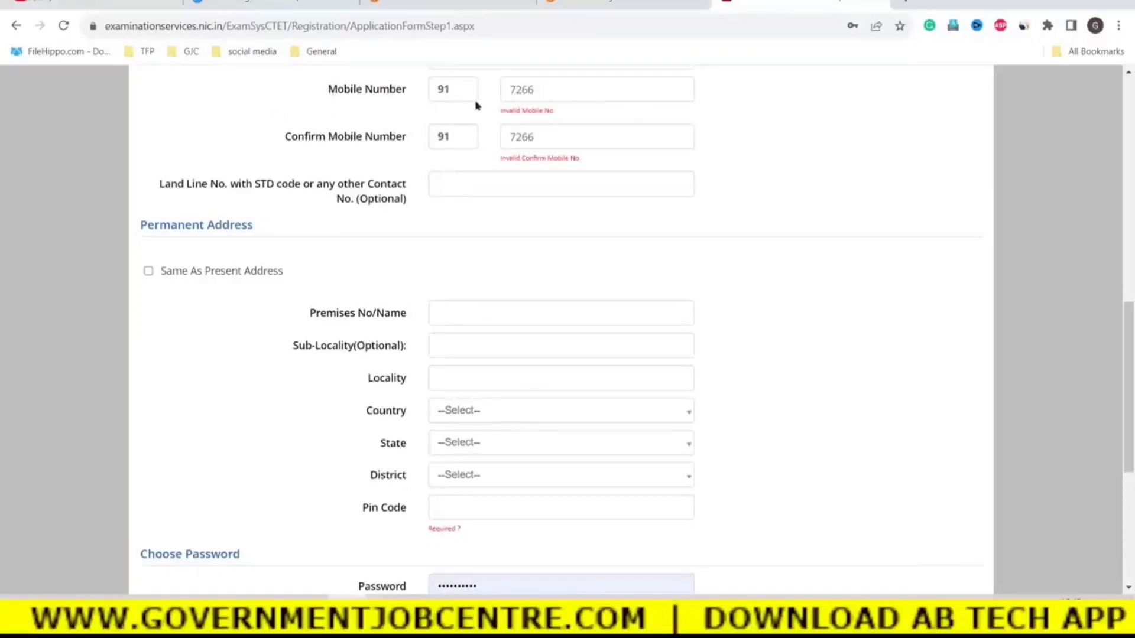
{"action": "scroll", "coordinate": [431, 373], "scroll_direction": "down", "scroll_amount": 3}
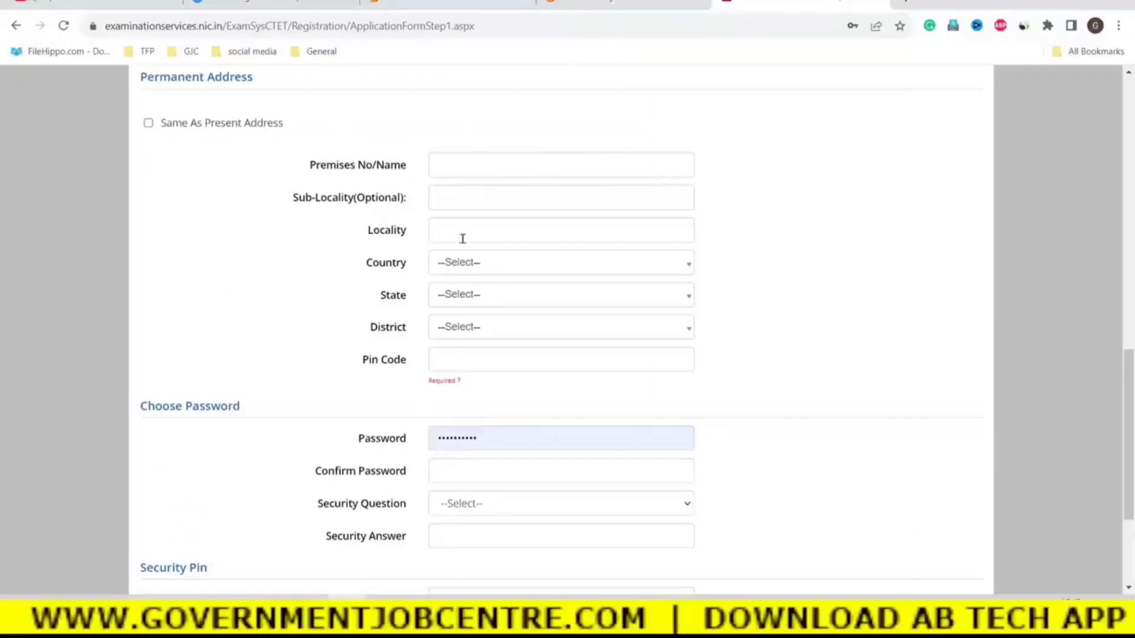
{"action": "scroll", "coordinate": [461, 238], "scroll_direction": "down", "scroll_amount": 2}
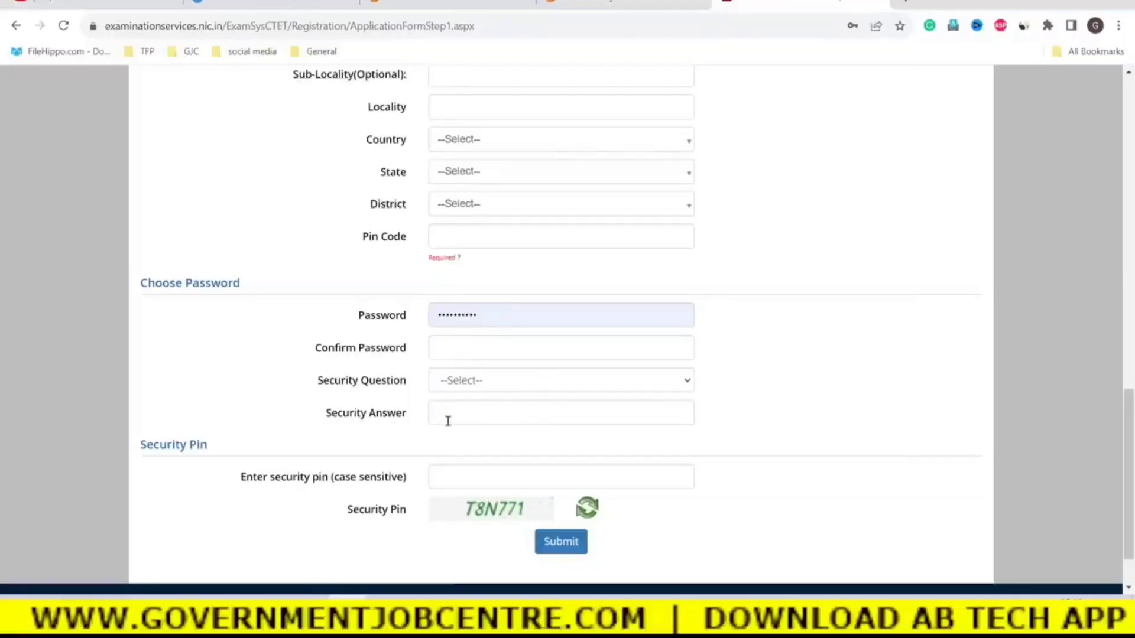
- Check the password requirements hint, then dismiss it
{"action": "left_click", "coordinate": [437, 347]}
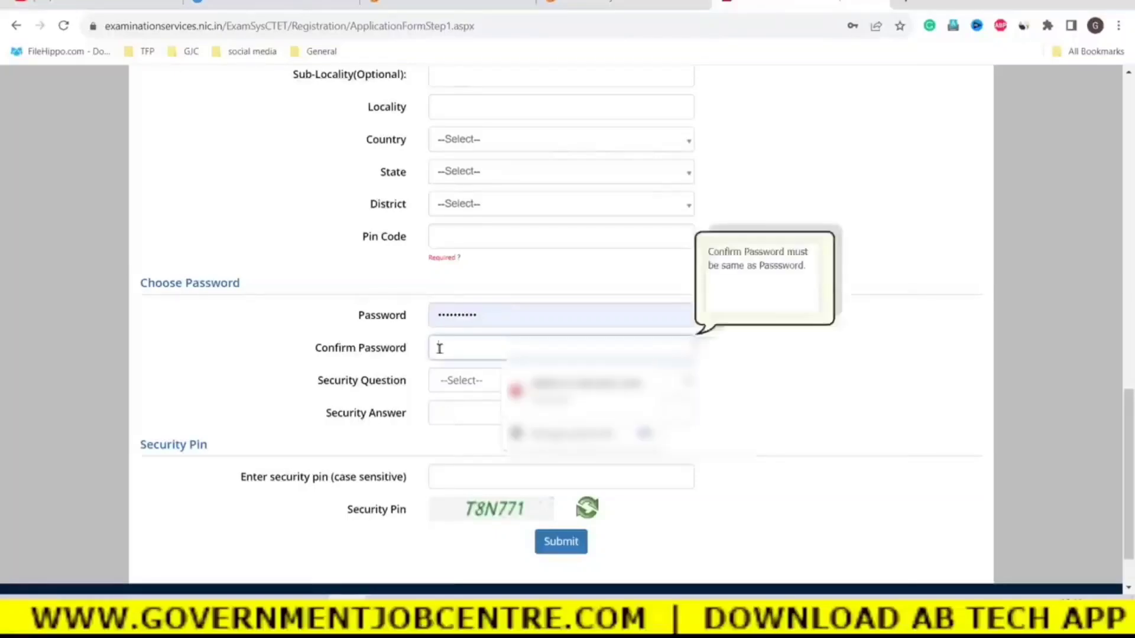
{"action": "left_click", "coordinate": [490, 317]}
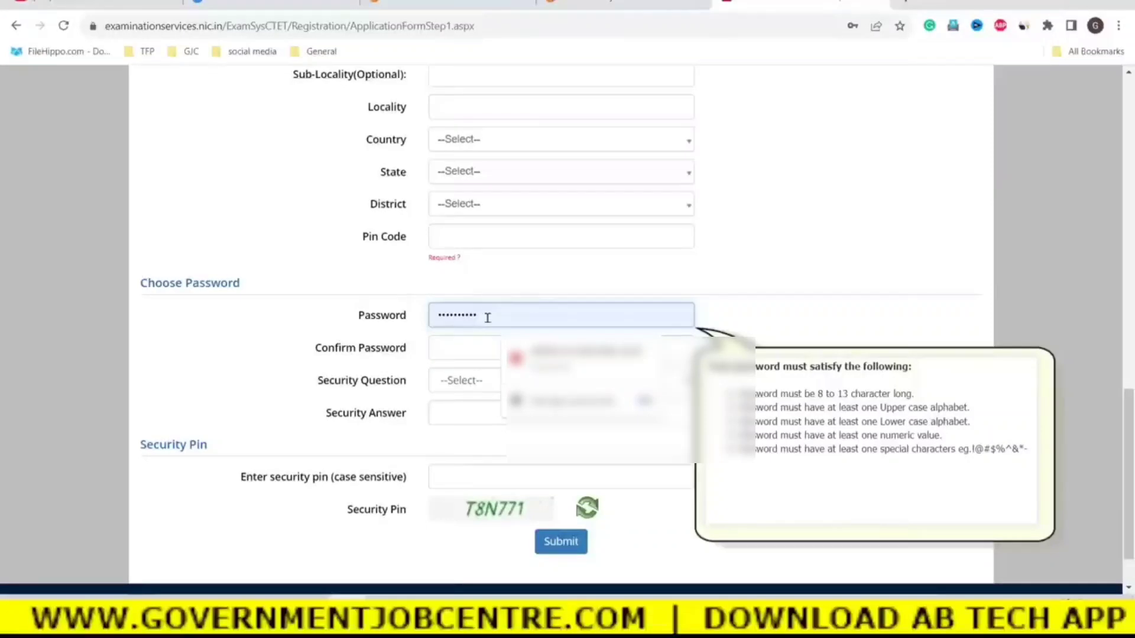
{"action": "left_click", "coordinate": [737, 324]}
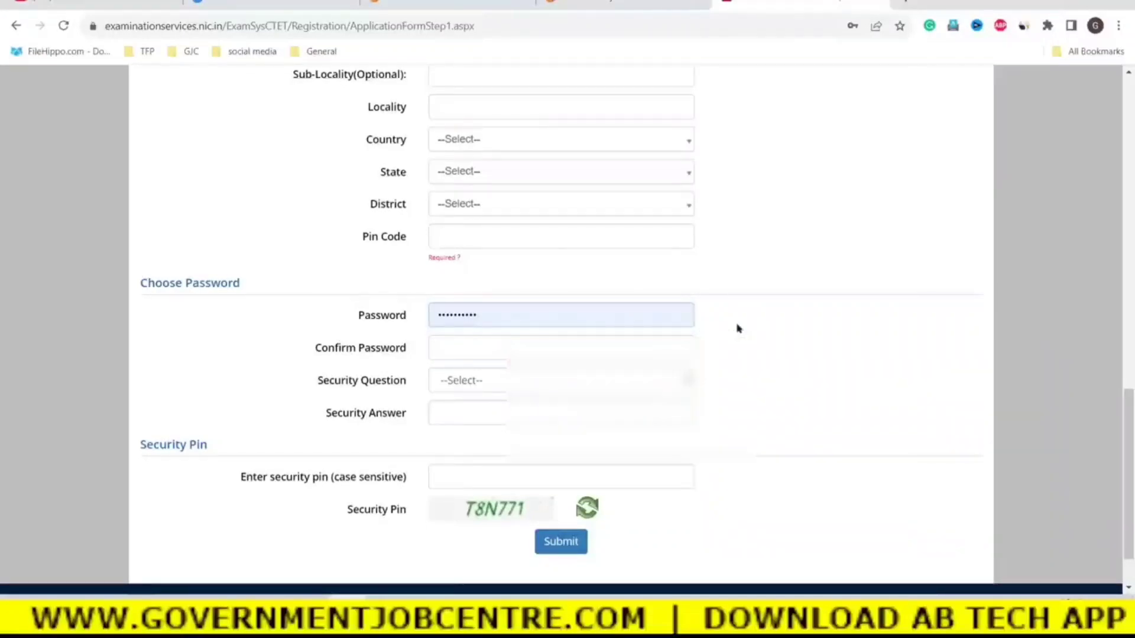
- Enter a numeric value as the permanent address sub-locality, triggering the 'Only characters are allowed' warning
{"action": "scroll", "coordinate": [524, 269], "scroll_direction": "up", "scroll_amount": 5}
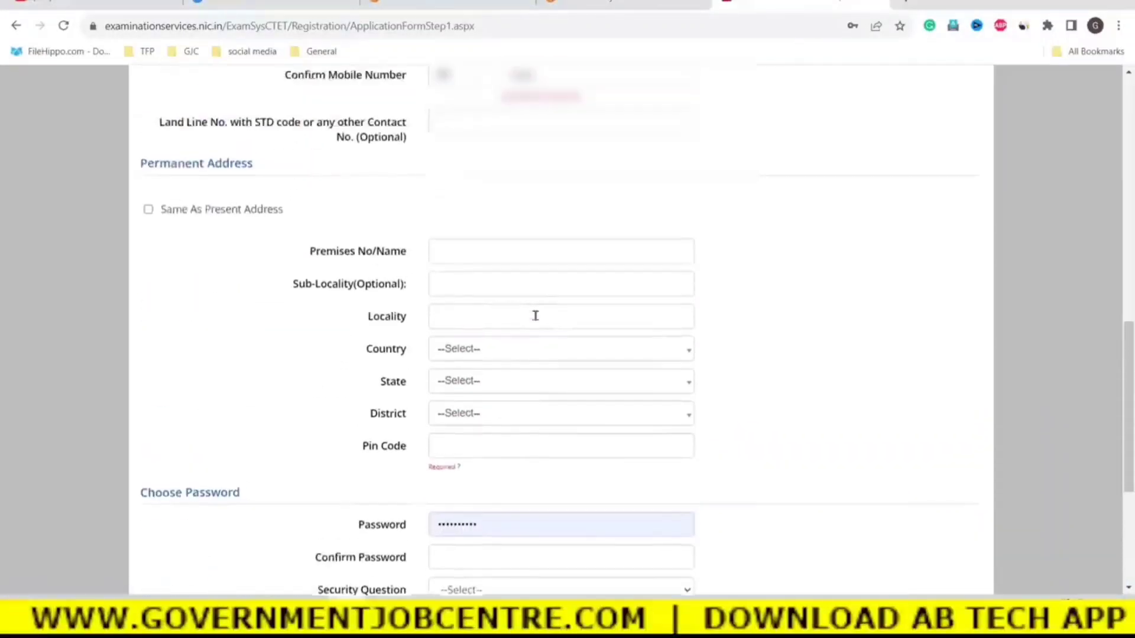
{"action": "left_click", "coordinate": [446, 373]}
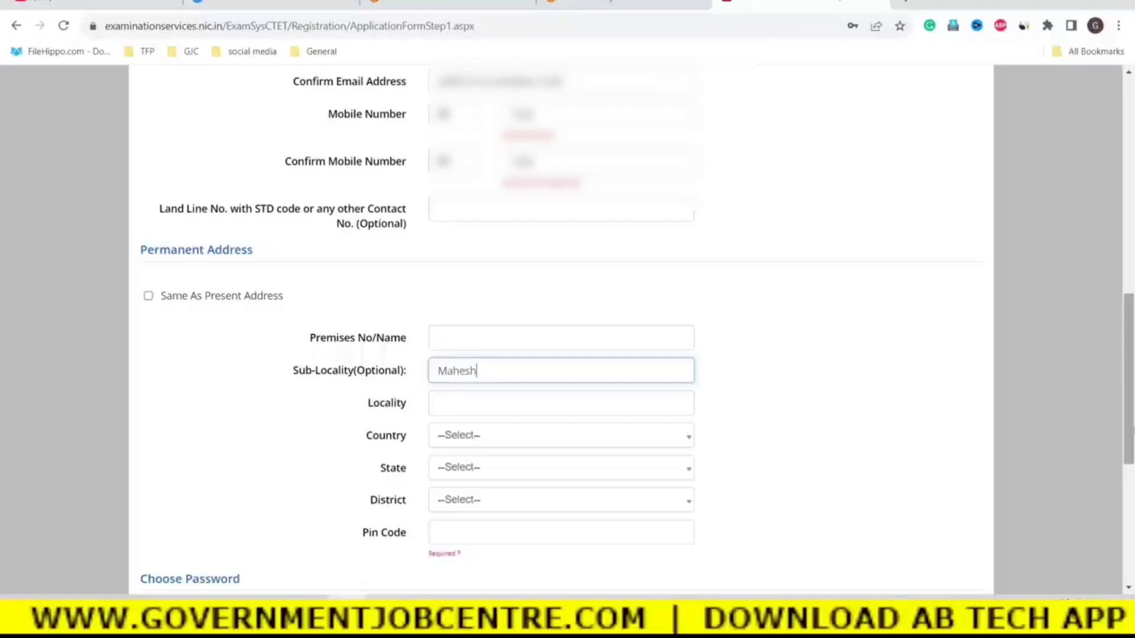
{"action": "type", "text": "487"}
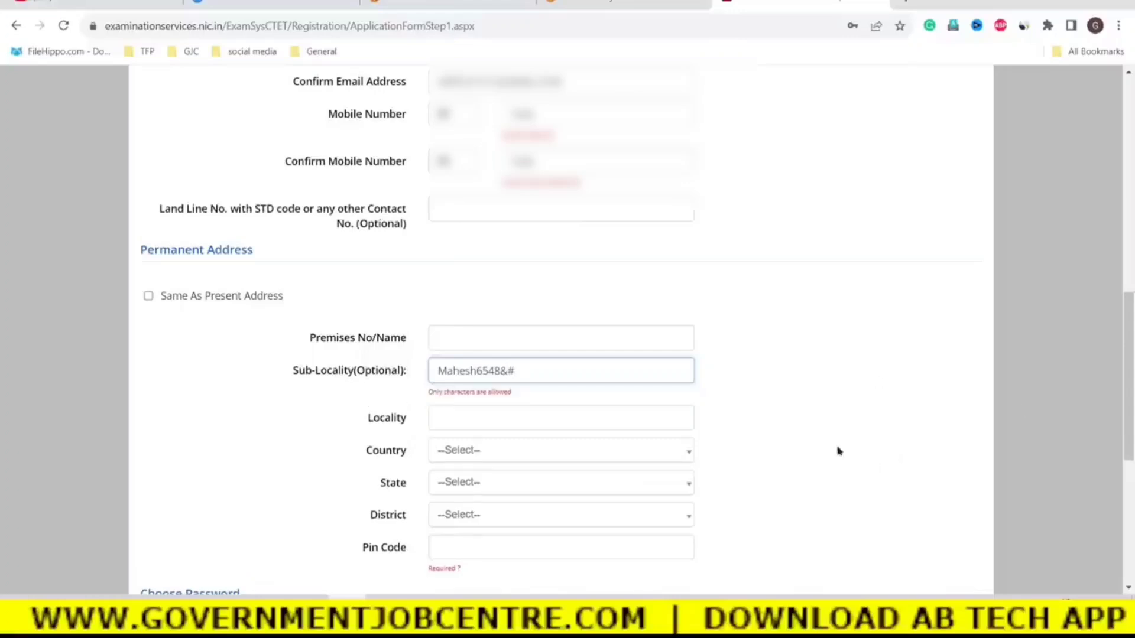
{"action": "scroll", "coordinate": [786, 440], "scroll_direction": "down", "scroll_amount": 3}
{"action": "scroll", "coordinate": [780, 432], "scroll_direction": "down", "scroll_amount": 3}
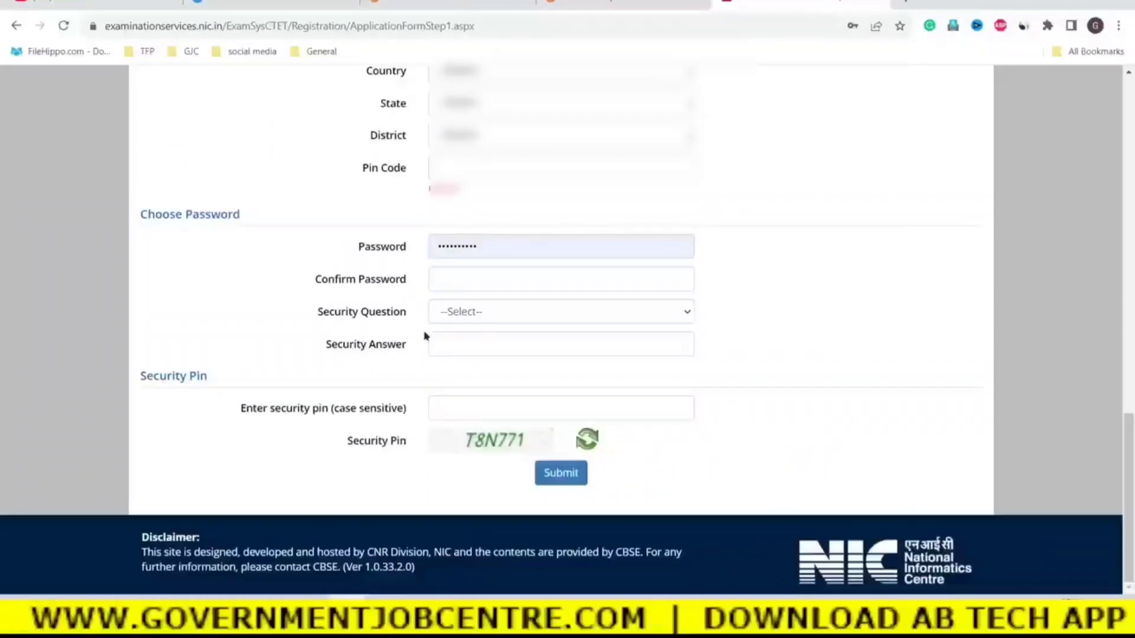
- Choose 'Which is your favourite book ?' as the security question and enter its answer
{"action": "left_click", "coordinate": [479, 315]}
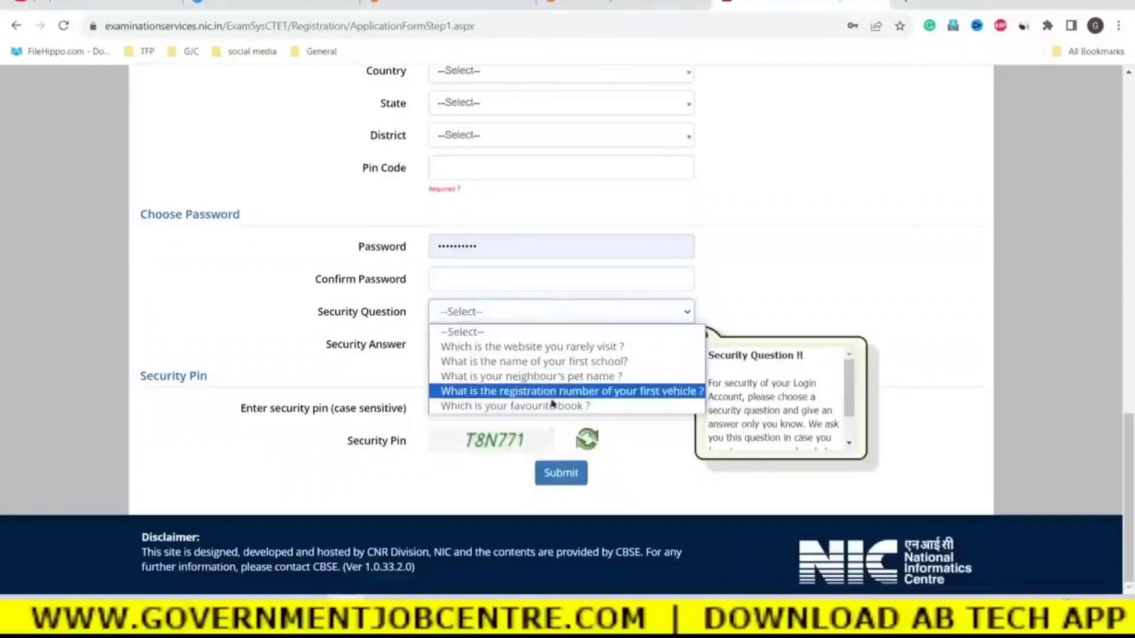
{"action": "left_click", "coordinate": [498, 408]}
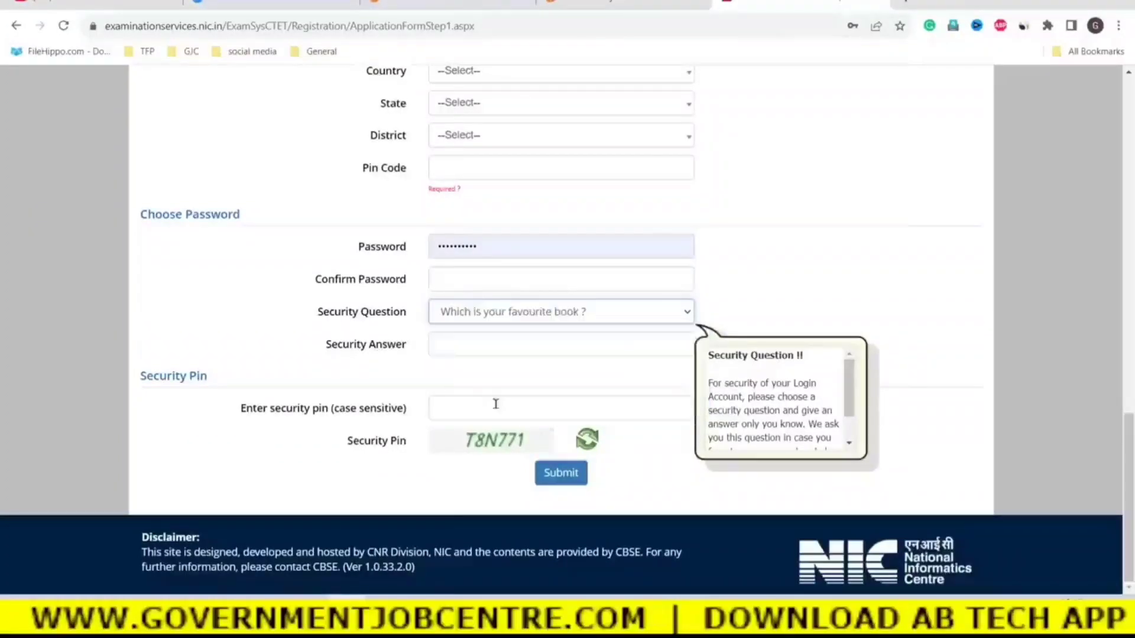
{"action": "left_click", "coordinate": [490, 346]}
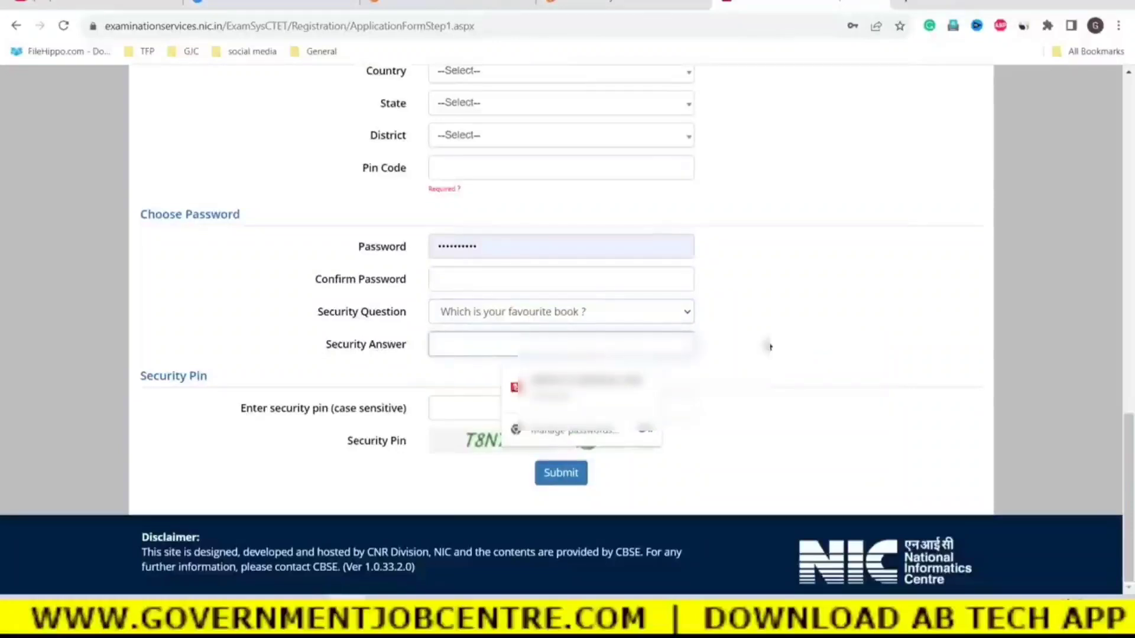
{"action": "type", "text": "•"}
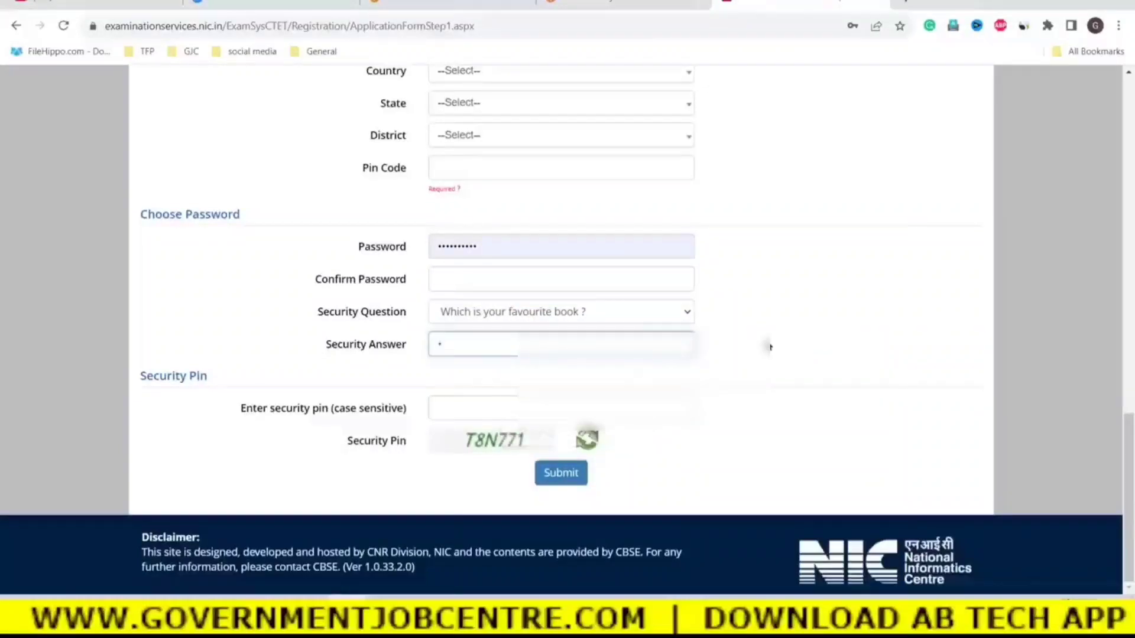
{"action": "type", "text": "••••••"}
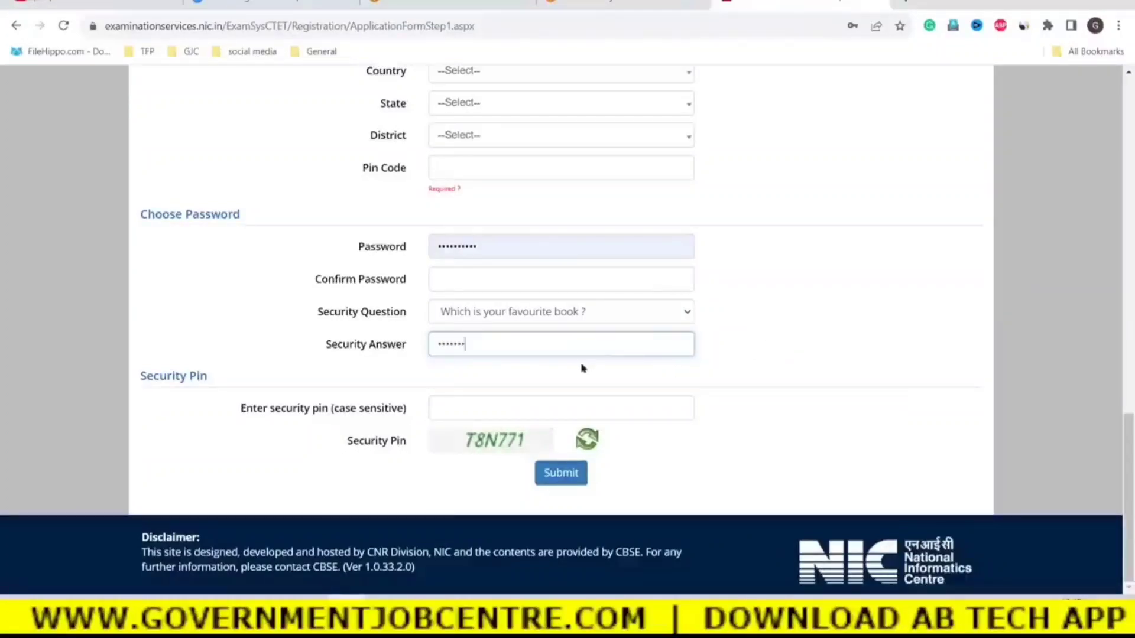
- Fill in the displayed security pin and submit the registration form
{"action": "left_click", "coordinate": [460, 408]}
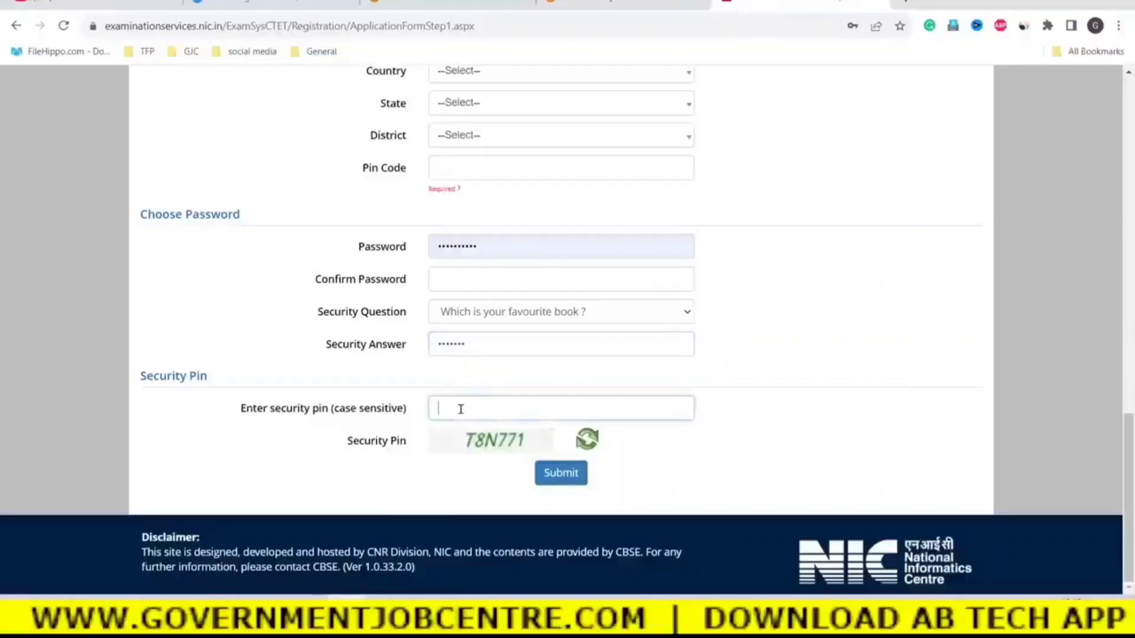
{"action": "type", "text": "T8N771"}
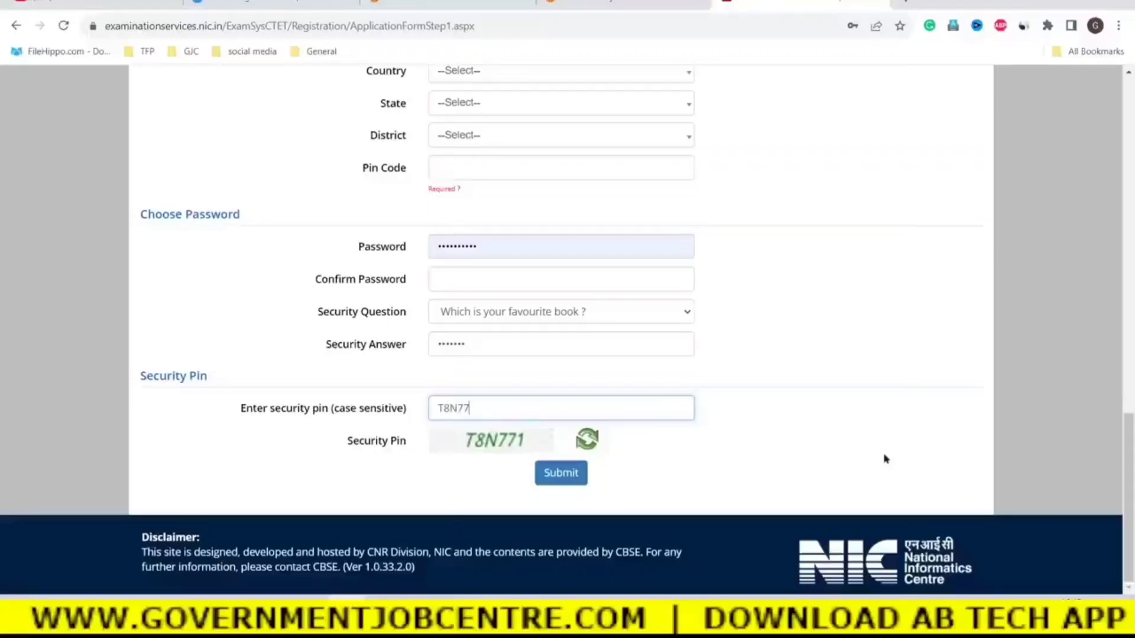
{"action": "left_click", "coordinate": [546, 468]}
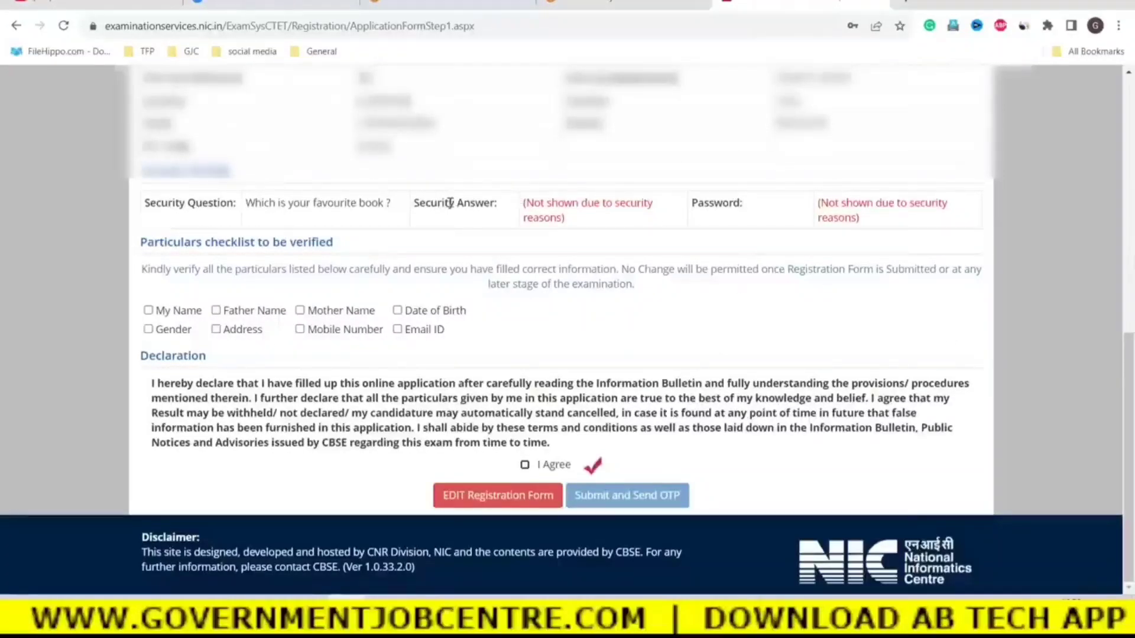
- Tick all eight particulars as verified: names, date of birth, gender, address, mobile and email
{"action": "left_click", "coordinate": [149, 310]}
{"action": "left_click", "coordinate": [216, 310]}
{"action": "left_click", "coordinate": [300, 311]}
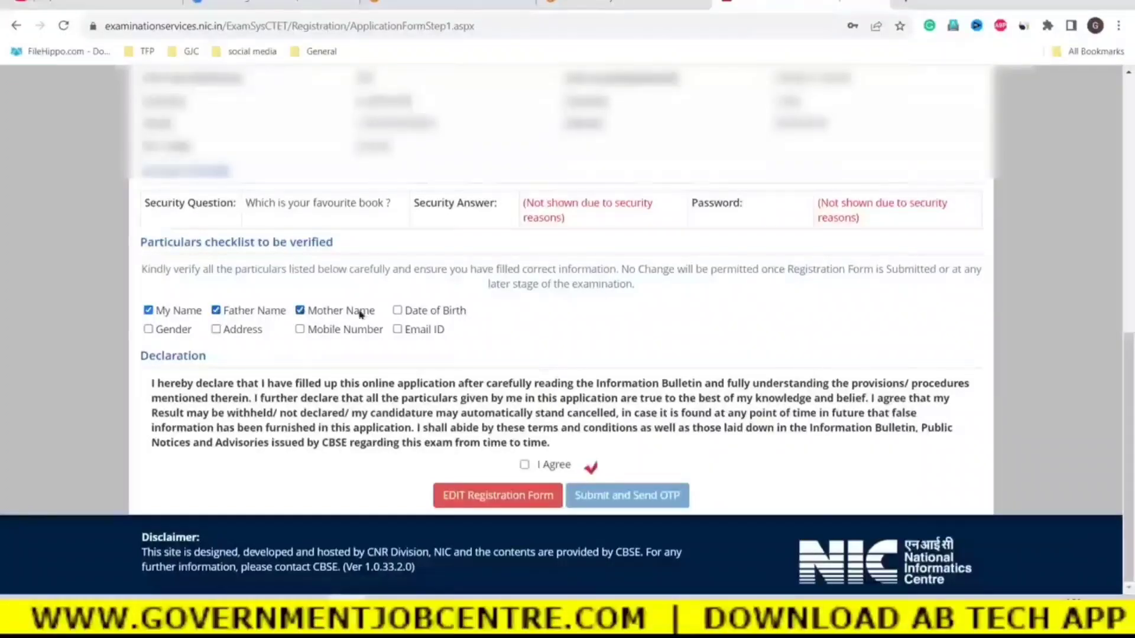
{"action": "left_click", "coordinate": [397, 311]}
{"action": "left_click", "coordinate": [148, 330]}
{"action": "left_click", "coordinate": [217, 329]}
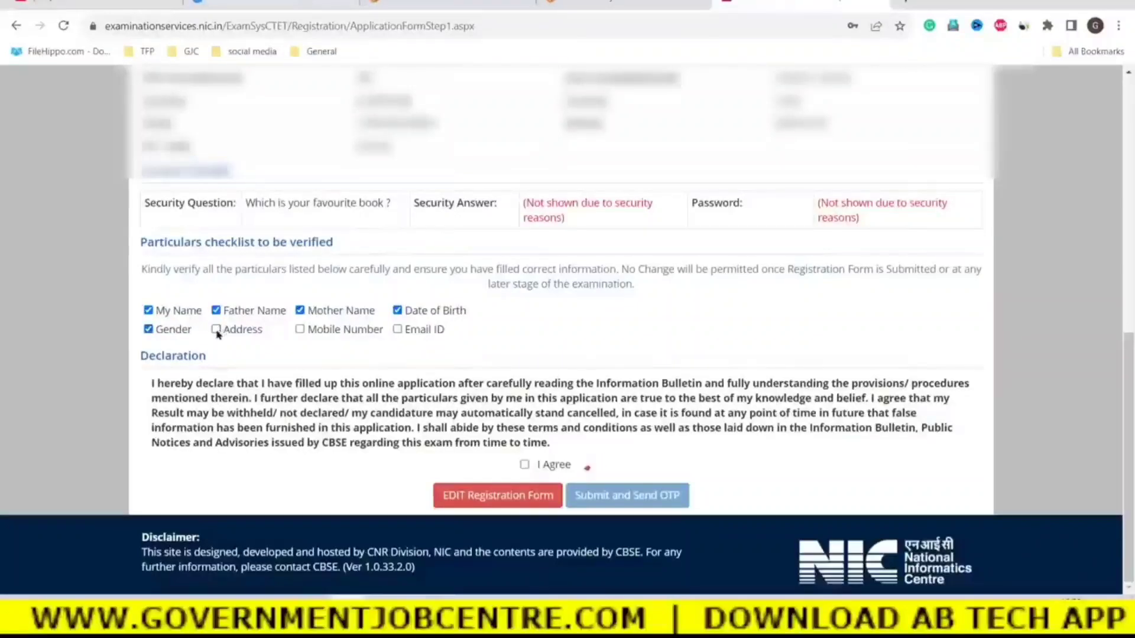
{"action": "left_click", "coordinate": [299, 329]}
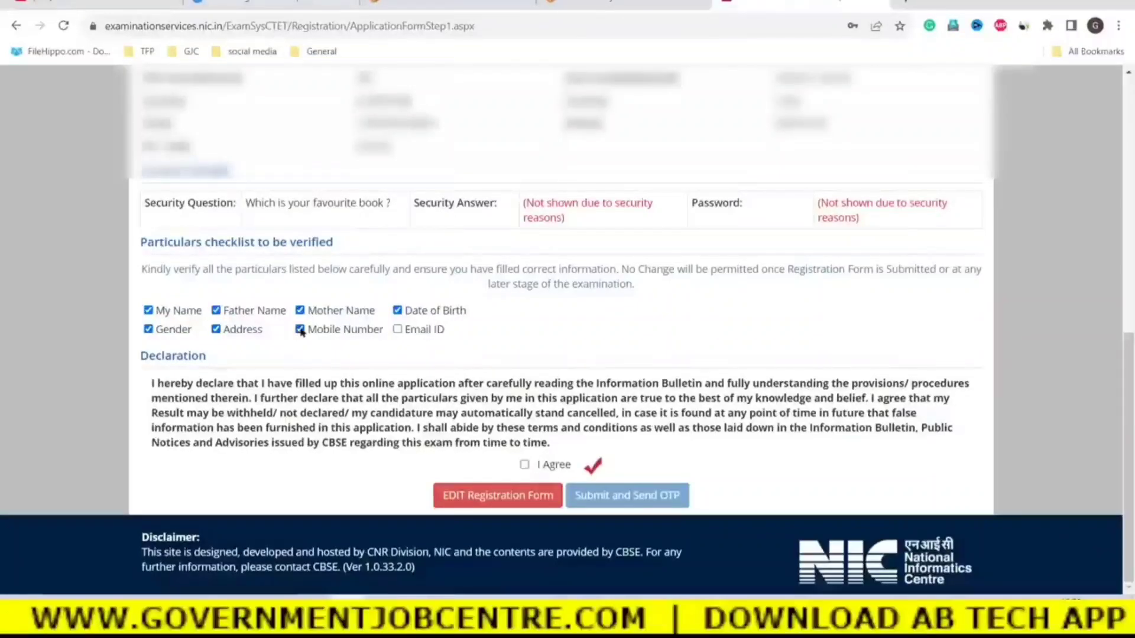
{"action": "left_click", "coordinate": [397, 329]}
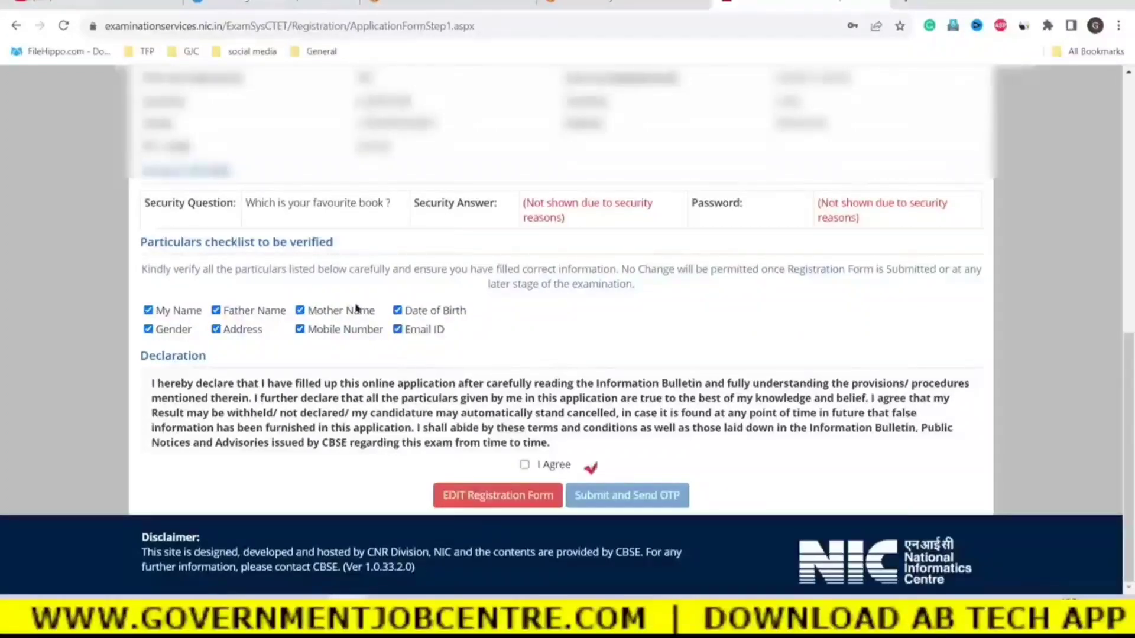
- Accept the declaration, submit to request the OTP, and confirm with Yes
{"action": "left_click", "coordinate": [524, 465]}
{"action": "left_click", "coordinate": [603, 496]}
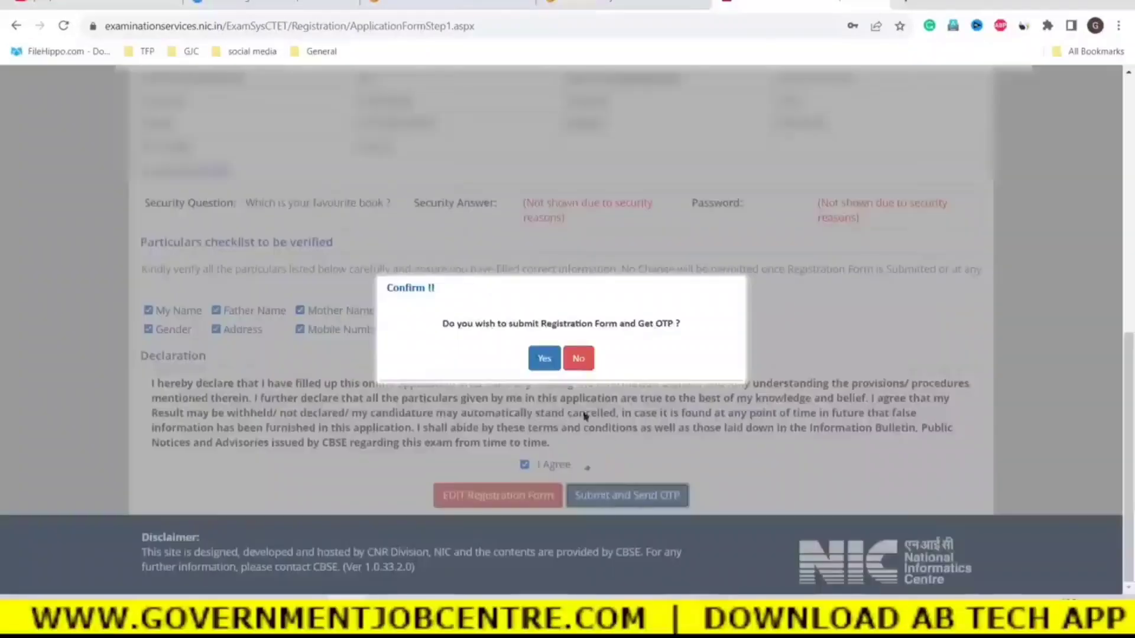
{"action": "left_click", "coordinate": [541, 362]}
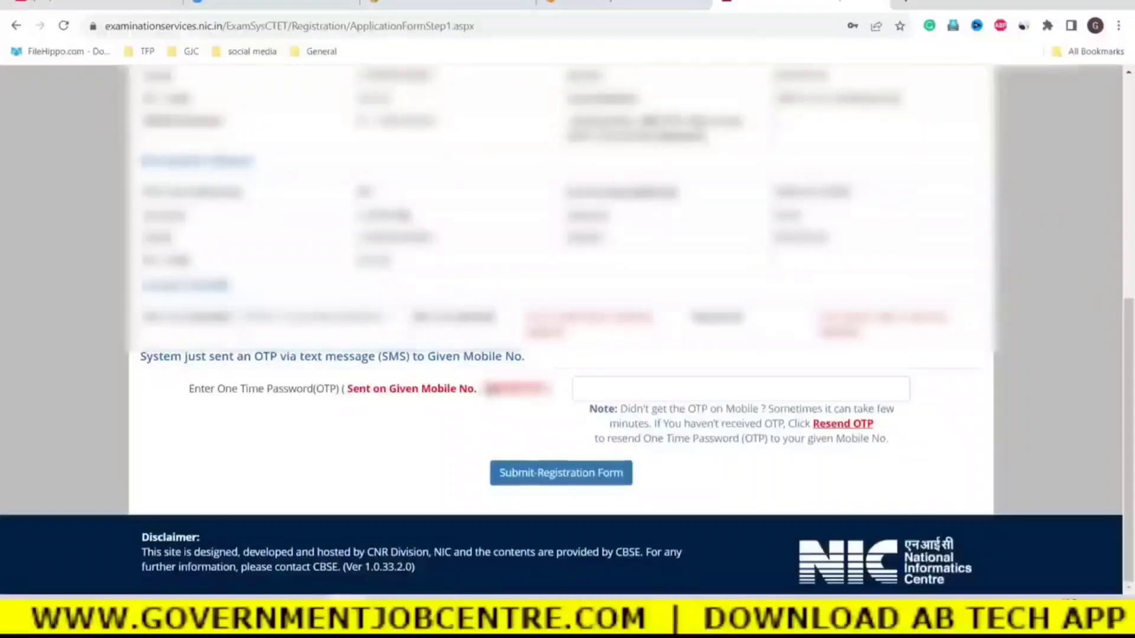
- Enter the OTP received by SMS and submit the registration form
{"action": "left_click", "coordinate": [611, 385]}
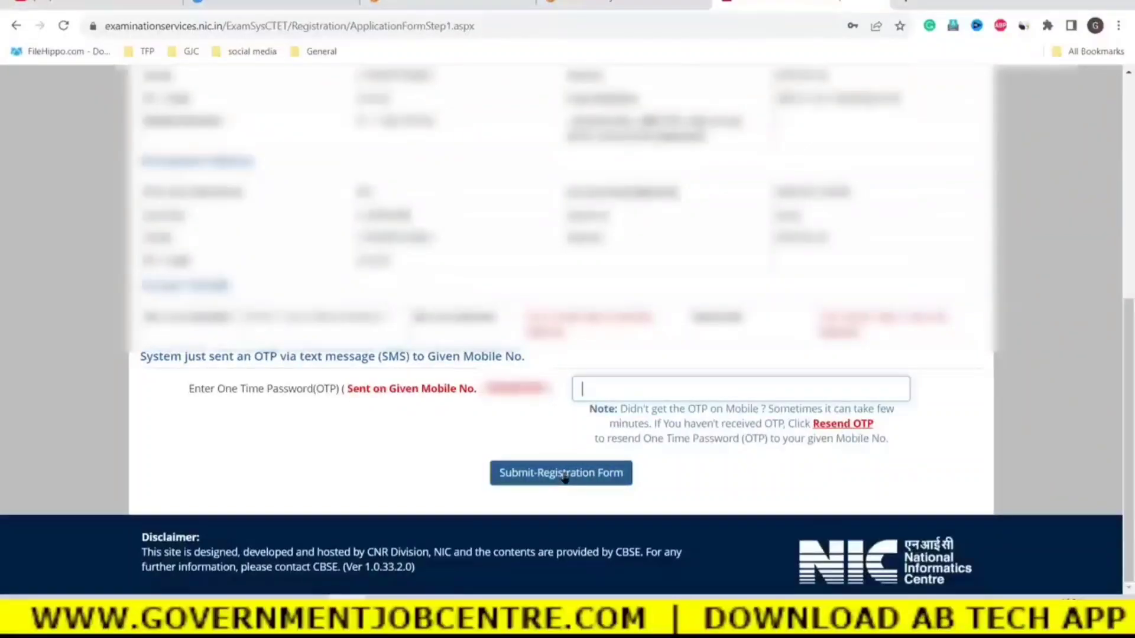
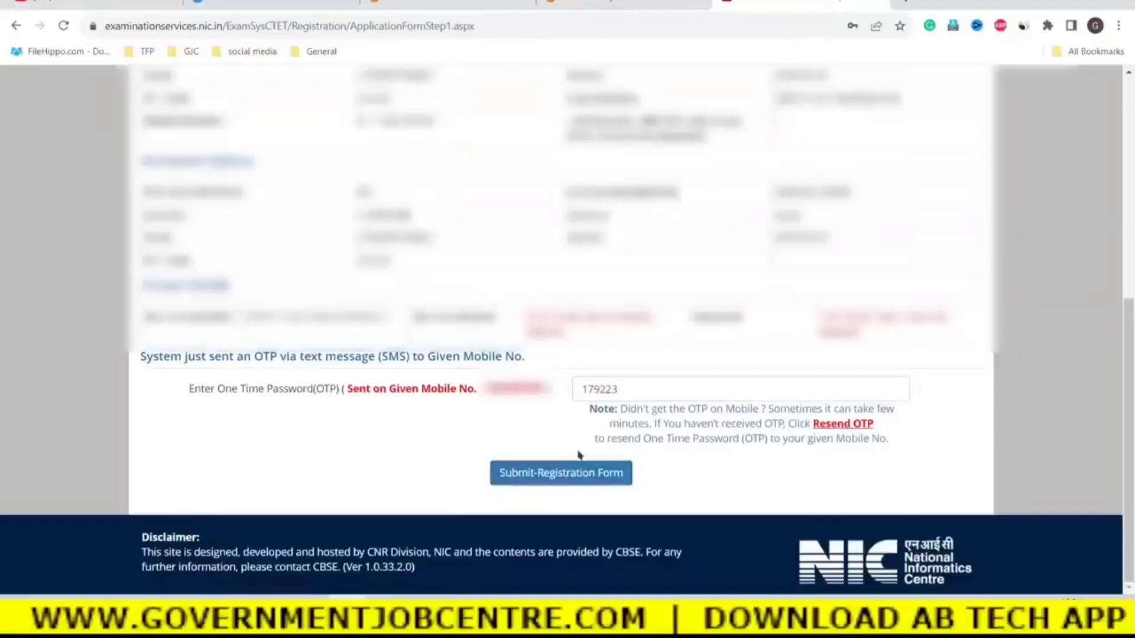
{"action": "left_click", "coordinate": [550, 474]}
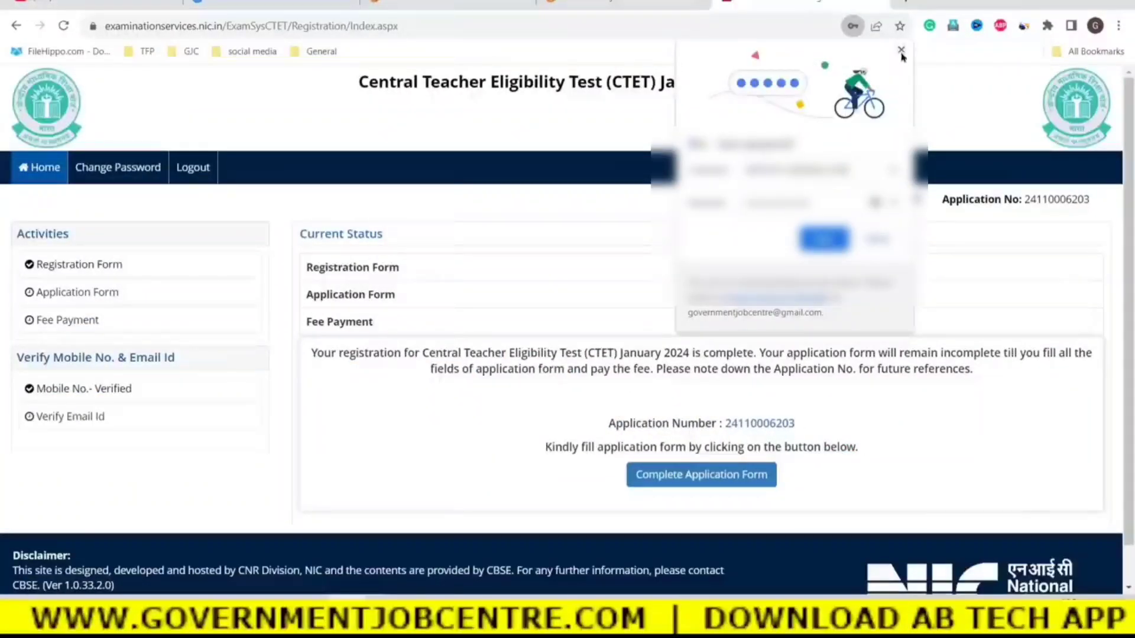
{"action": "left_click", "coordinate": [900, 51]}
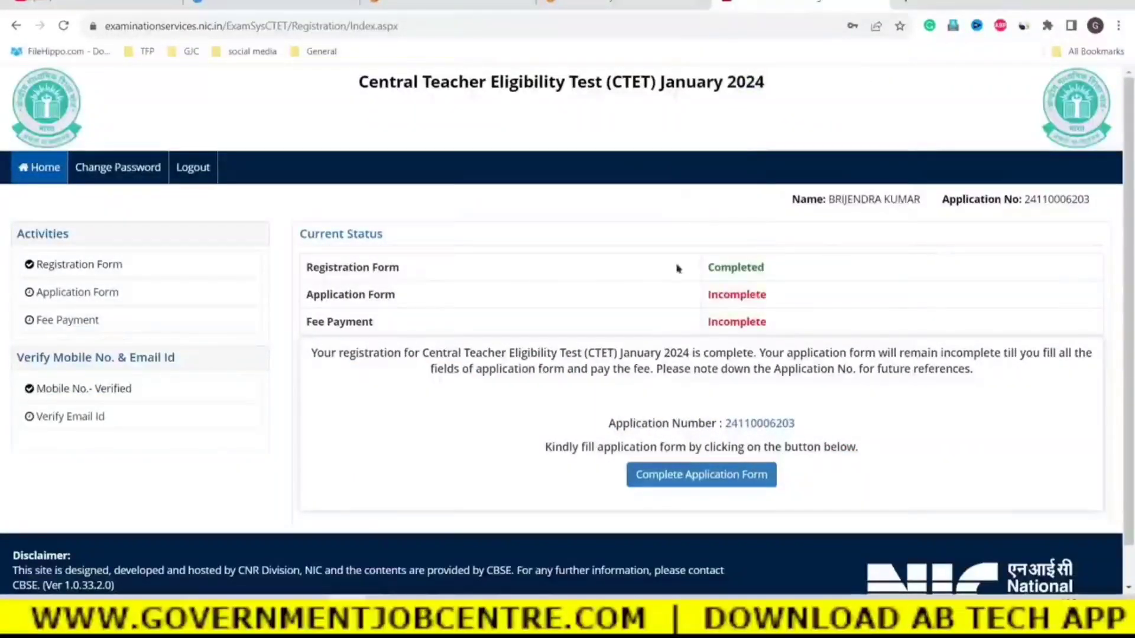
{"action": "left_click_drag", "start_coordinate": [711, 269], "coordinate": [762, 270]}
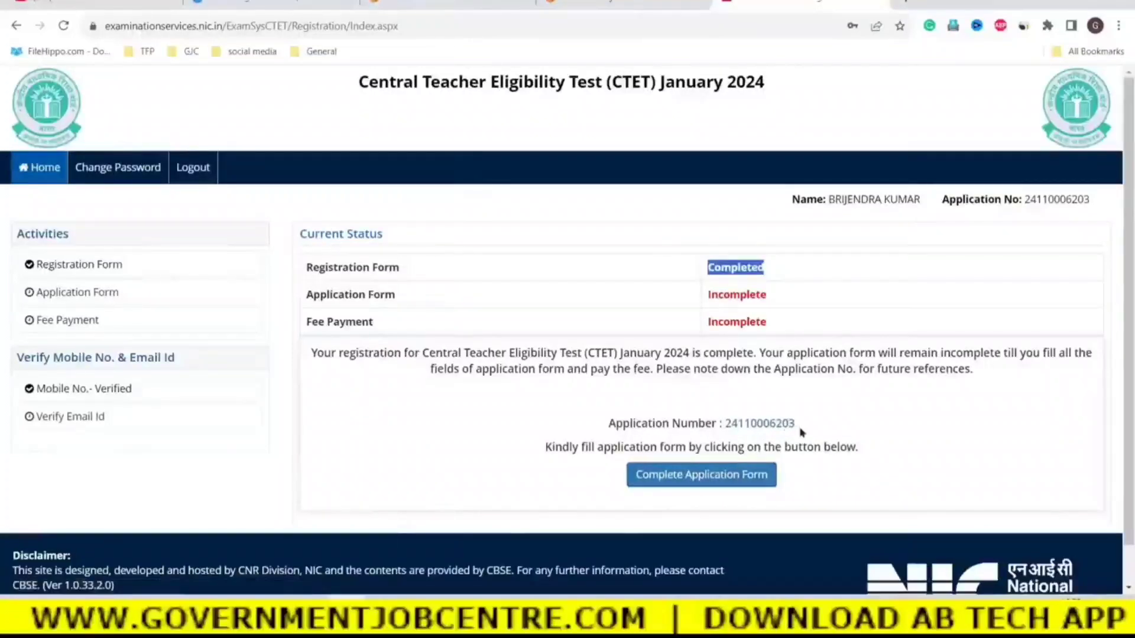
{"action": "left_click_drag", "start_coordinate": [797, 425], "coordinate": [725, 425]}
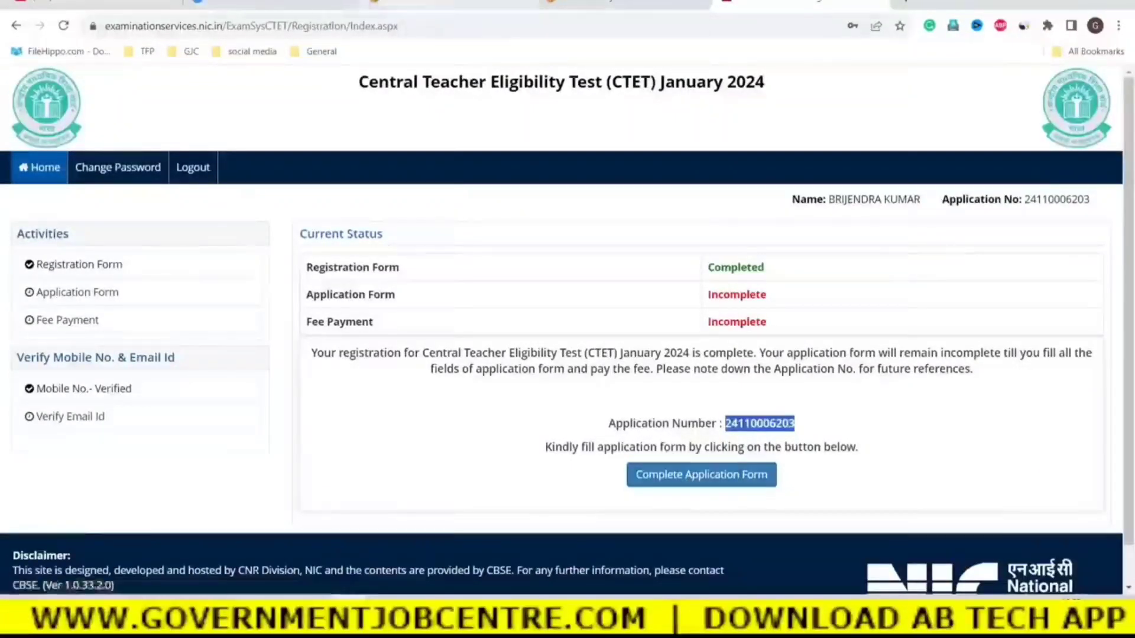
{"action": "left_click", "coordinate": [449, 5]}
{"action": "left_click", "coordinate": [621, 4]}
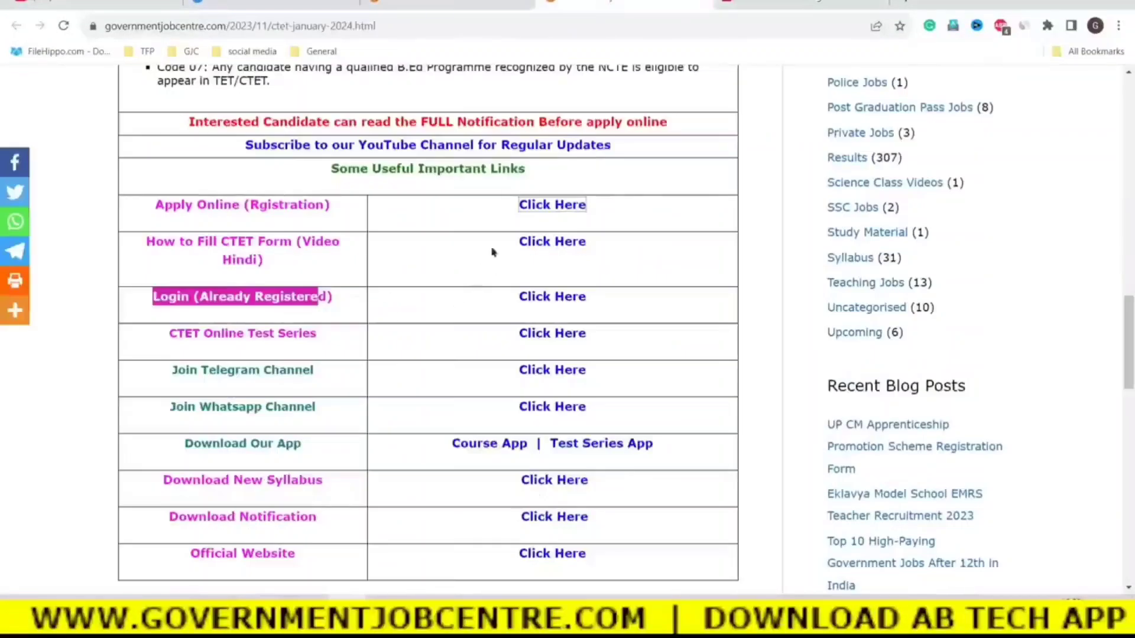
{"action": "left_click", "coordinate": [526, 296]}
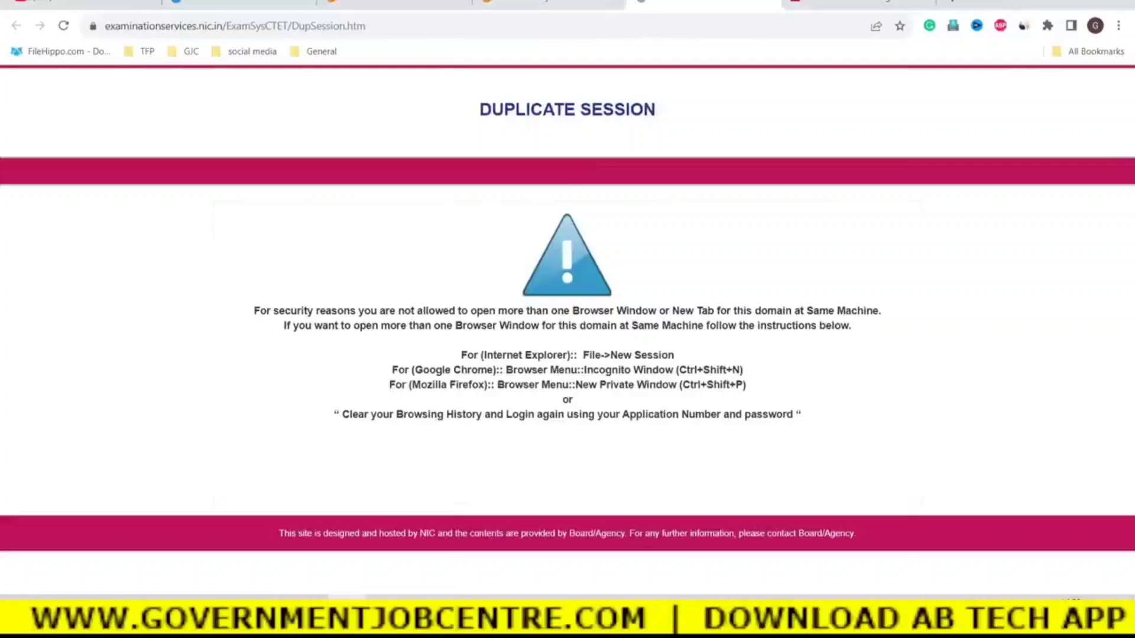
{"action": "left_click", "coordinate": [770, 5]}
{"action": "left_click", "coordinate": [771, 5]}
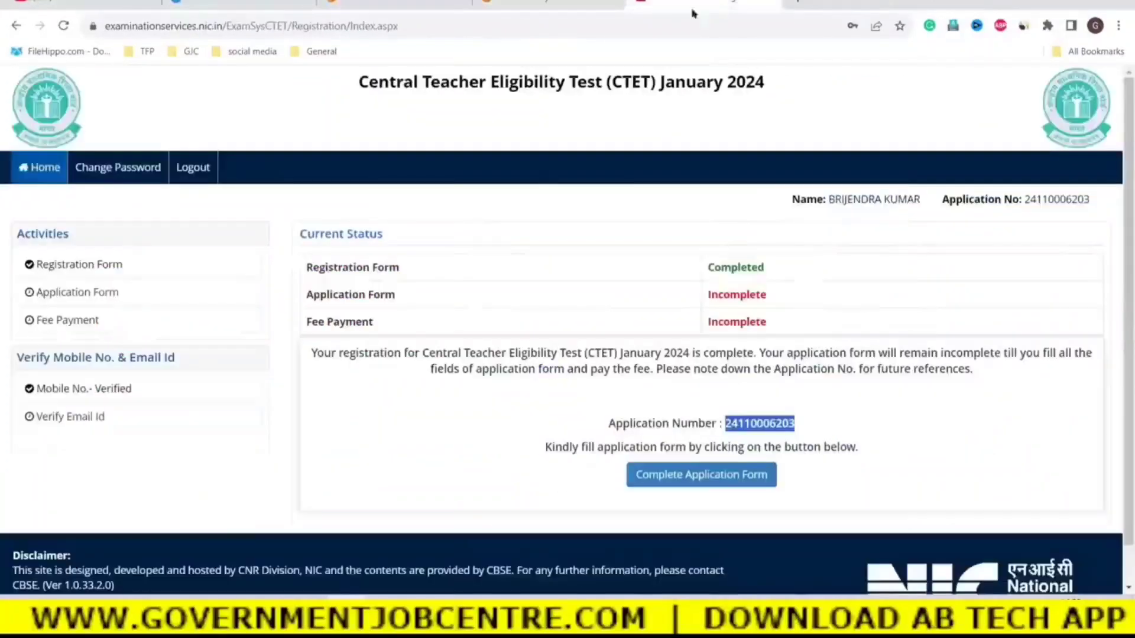
{"action": "left_click", "coordinate": [952, 443]}
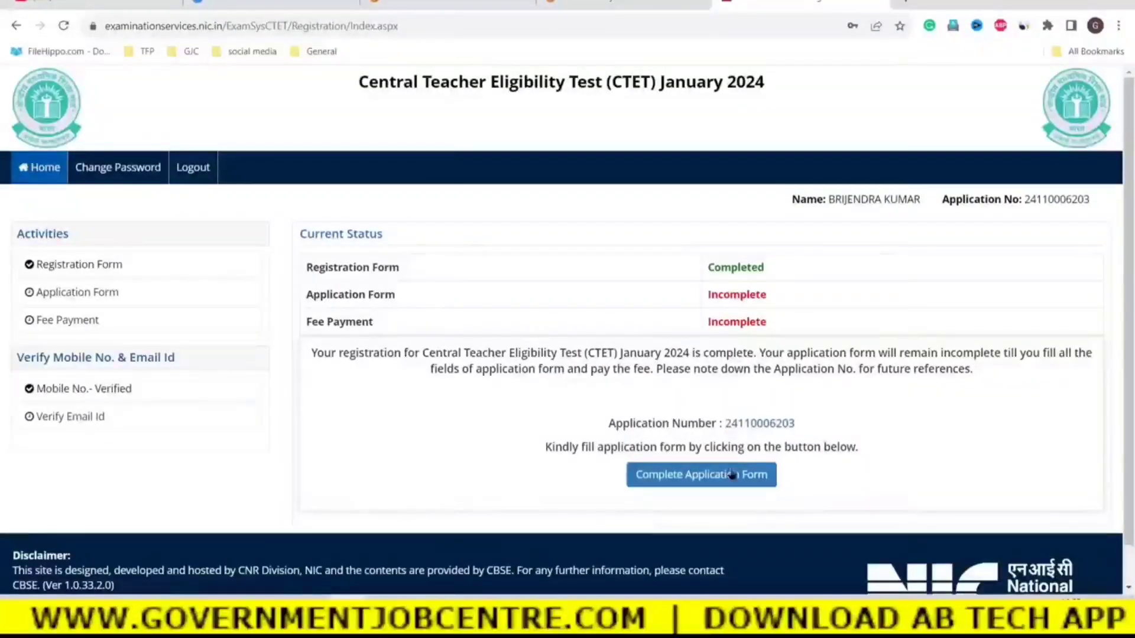
- Review the application form steps (personal details, exam city, photo and signature) and enter Personal Details
{"action": "left_click", "coordinate": [671, 484]}
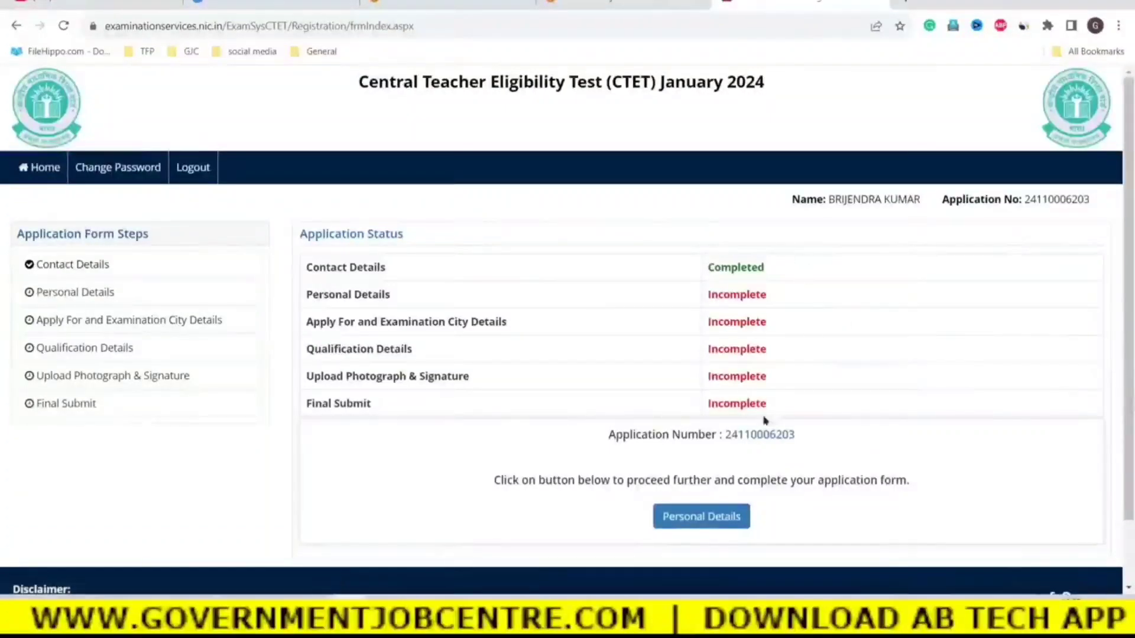
{"action": "left_click_drag", "start_coordinate": [396, 300], "coordinate": [327, 295]}
{"action": "left_click_drag", "start_coordinate": [509, 325], "coordinate": [346, 348]}
{"action": "left_click_drag", "start_coordinate": [471, 380], "coordinate": [354, 376]}
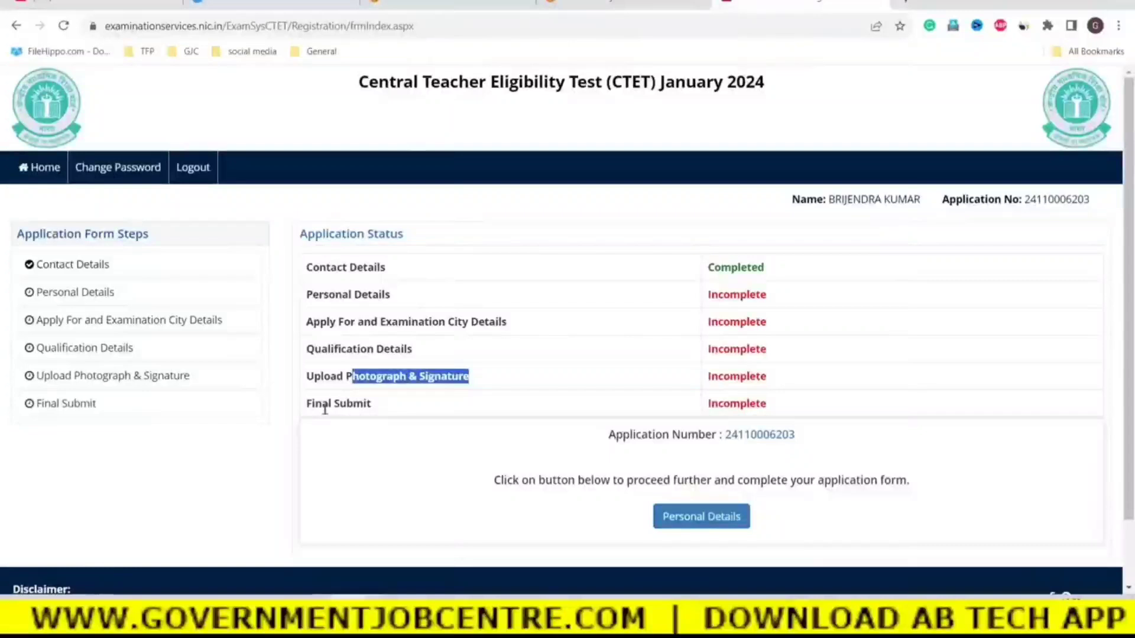
{"action": "left_click", "coordinate": [706, 518]}
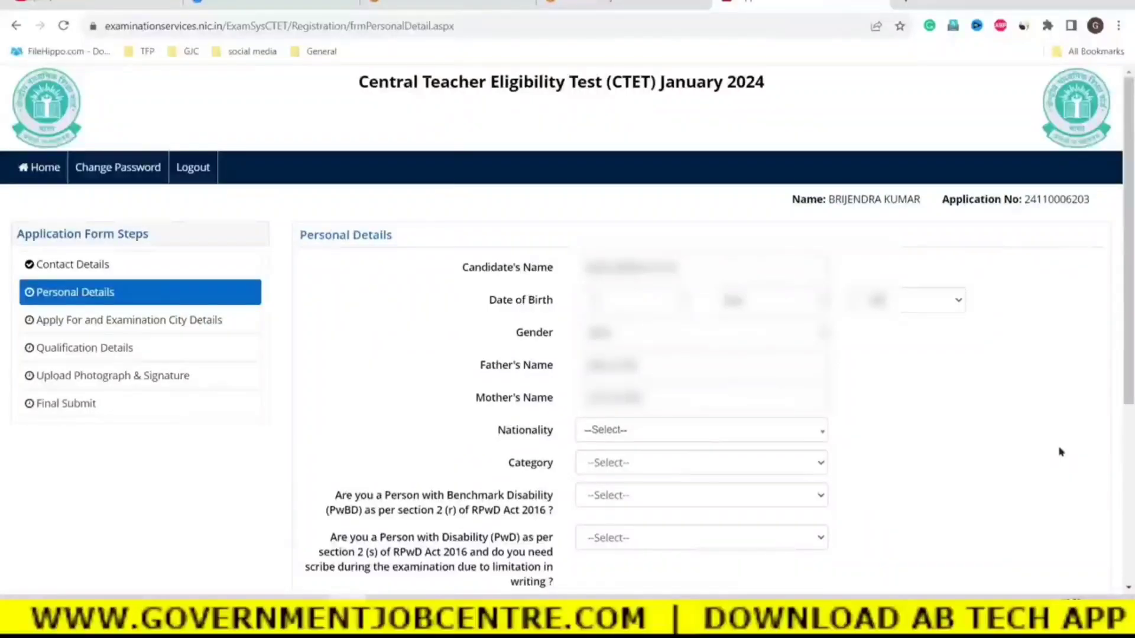
{"action": "left_click", "coordinate": [644, 369]}
{"action": "left_click", "coordinate": [947, 423]}
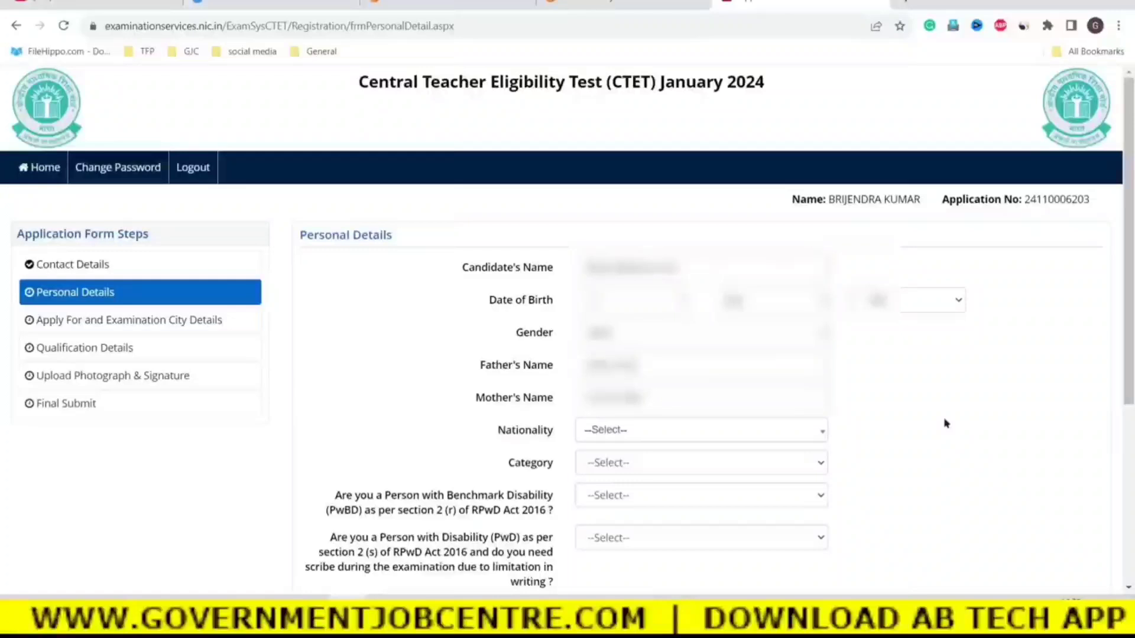
- Set nationality to Indian and category to SC
{"action": "left_click", "coordinate": [614, 434]}
{"action": "left_click", "coordinate": [613, 497]}
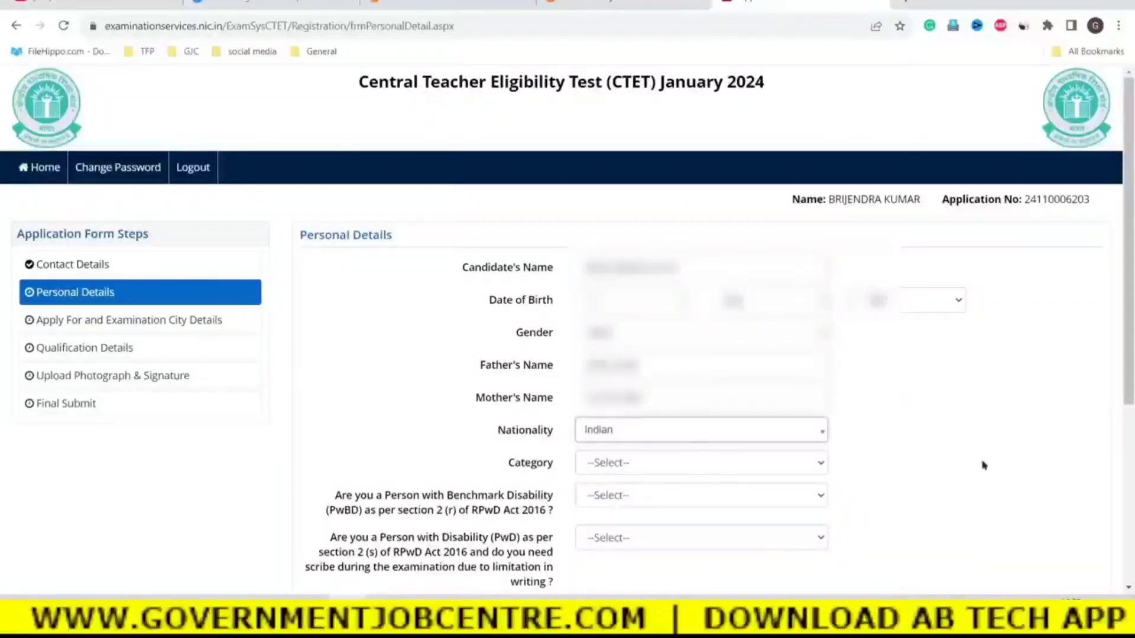
{"action": "left_click", "coordinate": [709, 470]}
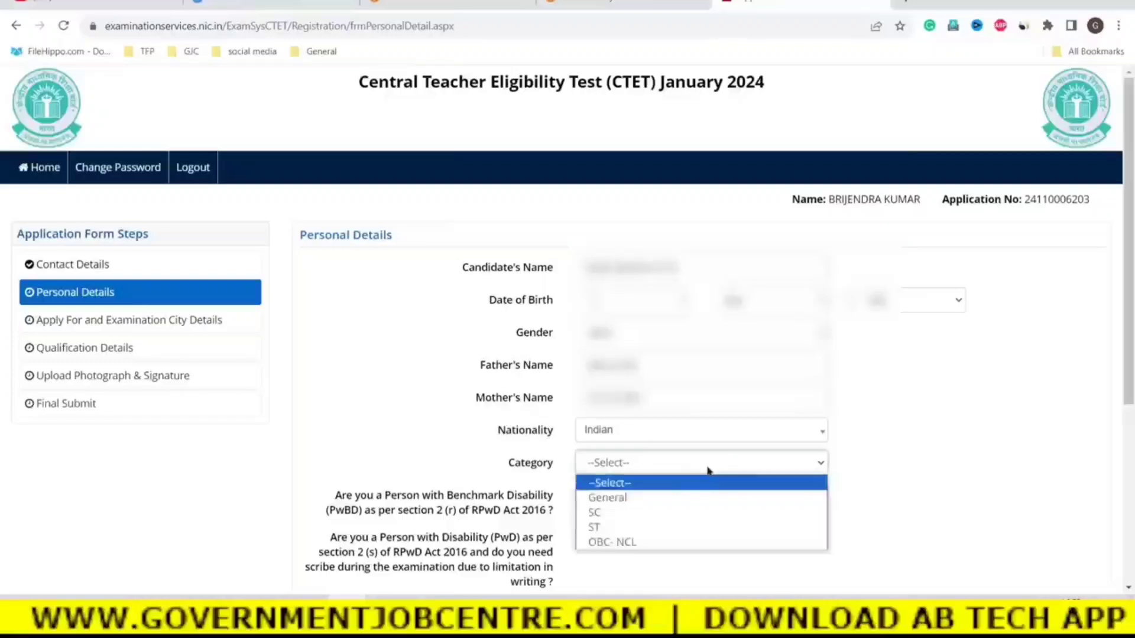
{"action": "left_click", "coordinate": [615, 499]}
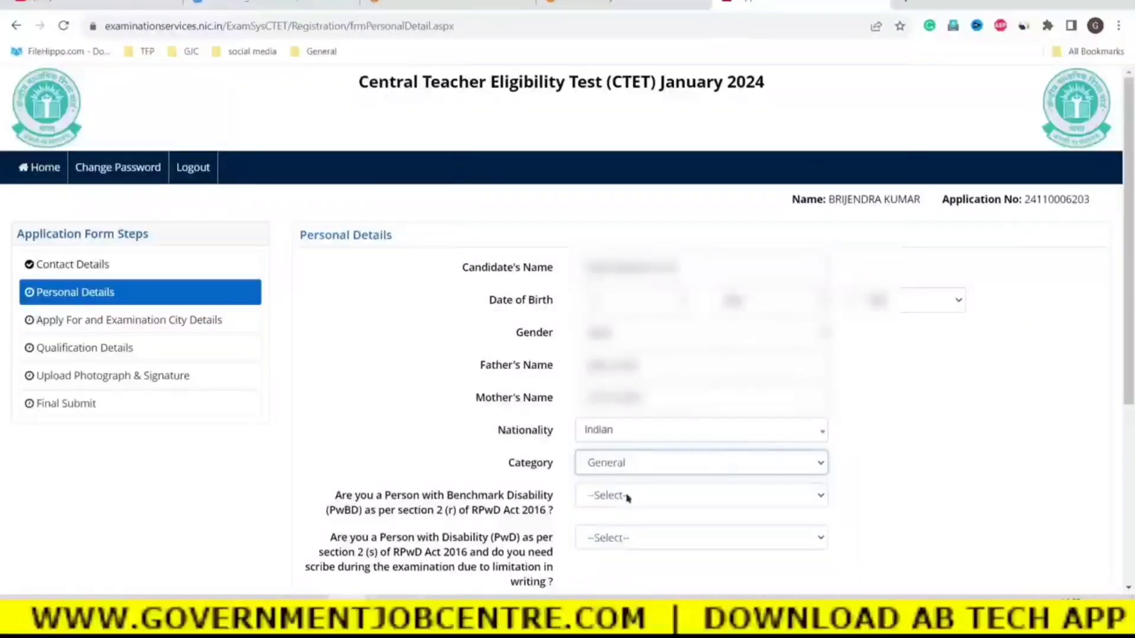
{"action": "left_click", "coordinate": [615, 473]}
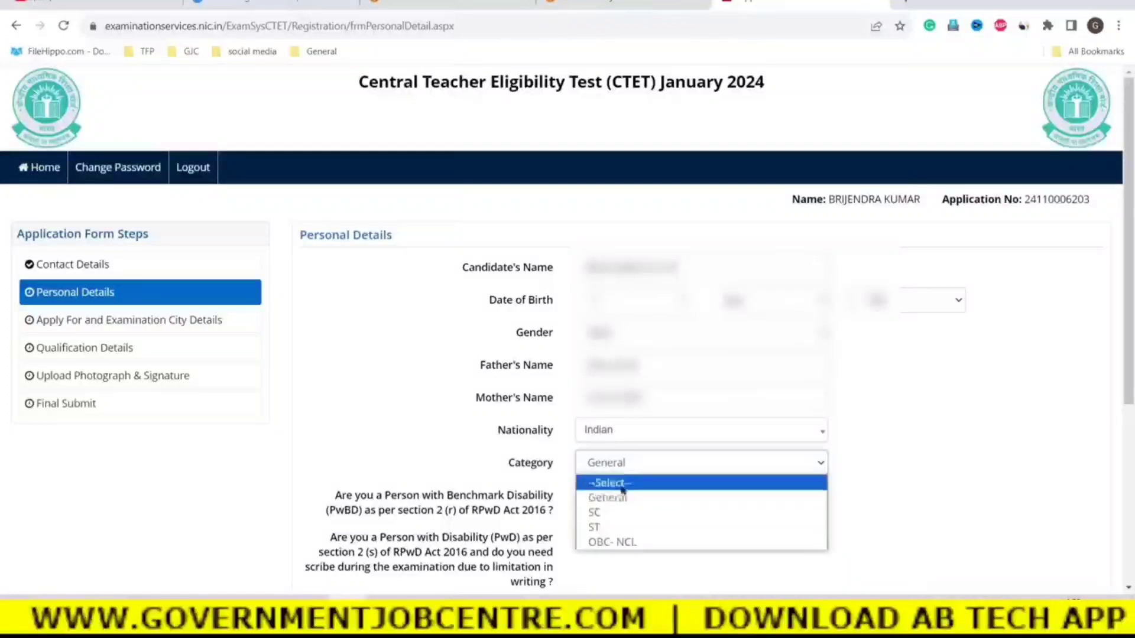
{"action": "left_click", "coordinate": [602, 545]}
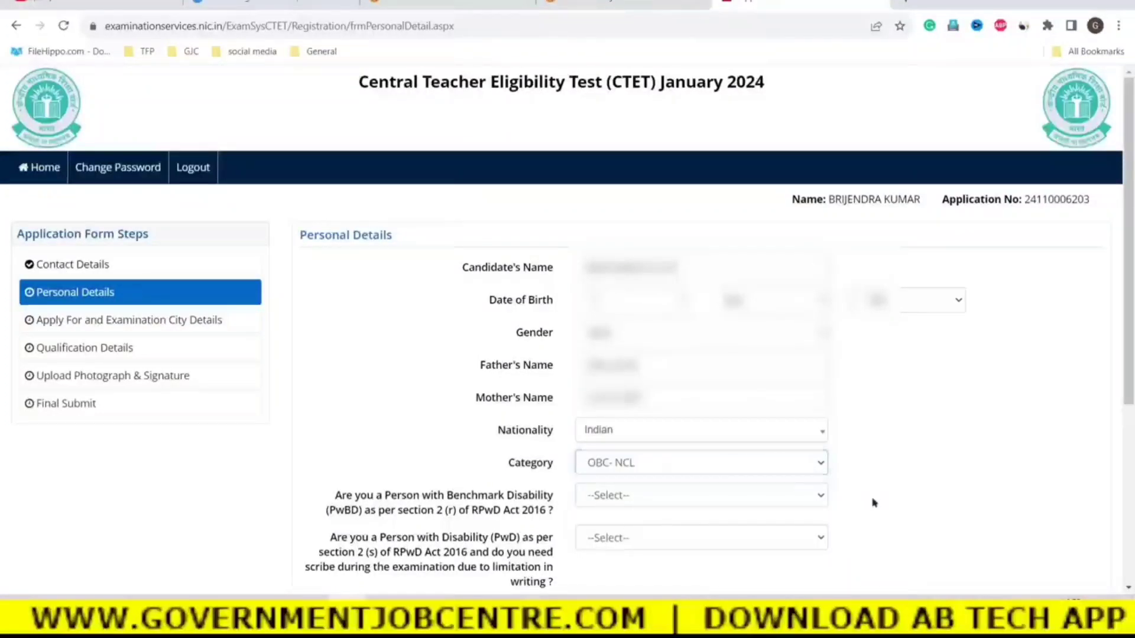
{"action": "left_click", "coordinate": [649, 466]}
{"action": "left_click", "coordinate": [610, 513]}
{"action": "left_click", "coordinate": [854, 469]}
- Answer No to both the benchmark disability and PwD scribe questions
{"action": "left_click", "coordinate": [620, 507]}
{"action": "left_click", "coordinate": [603, 542]}
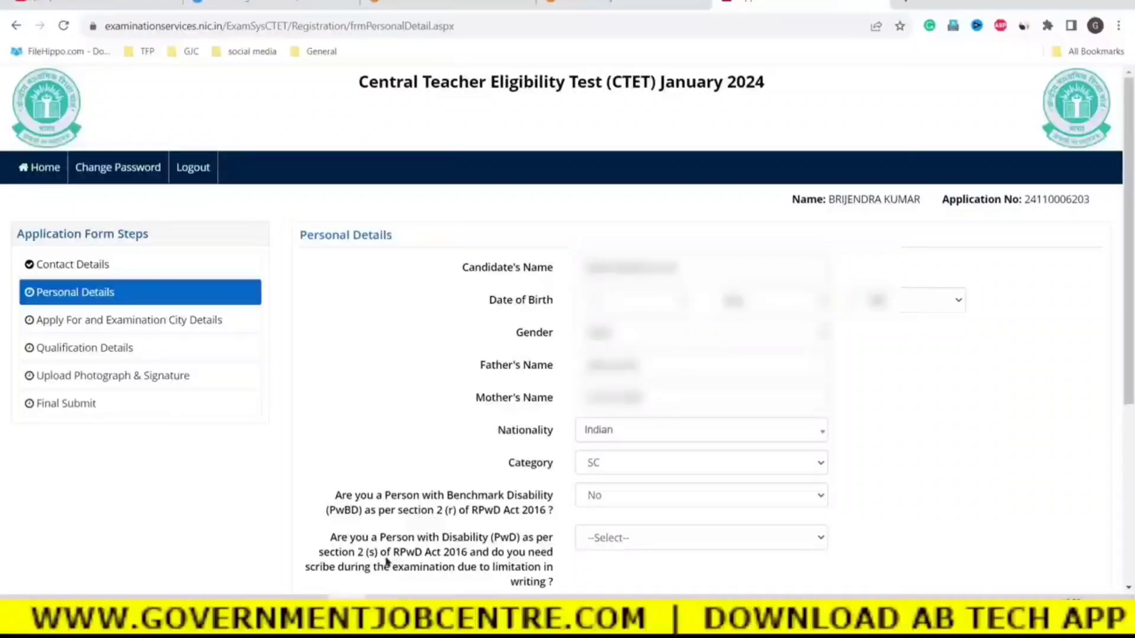
{"action": "left_click", "coordinate": [631, 541]}
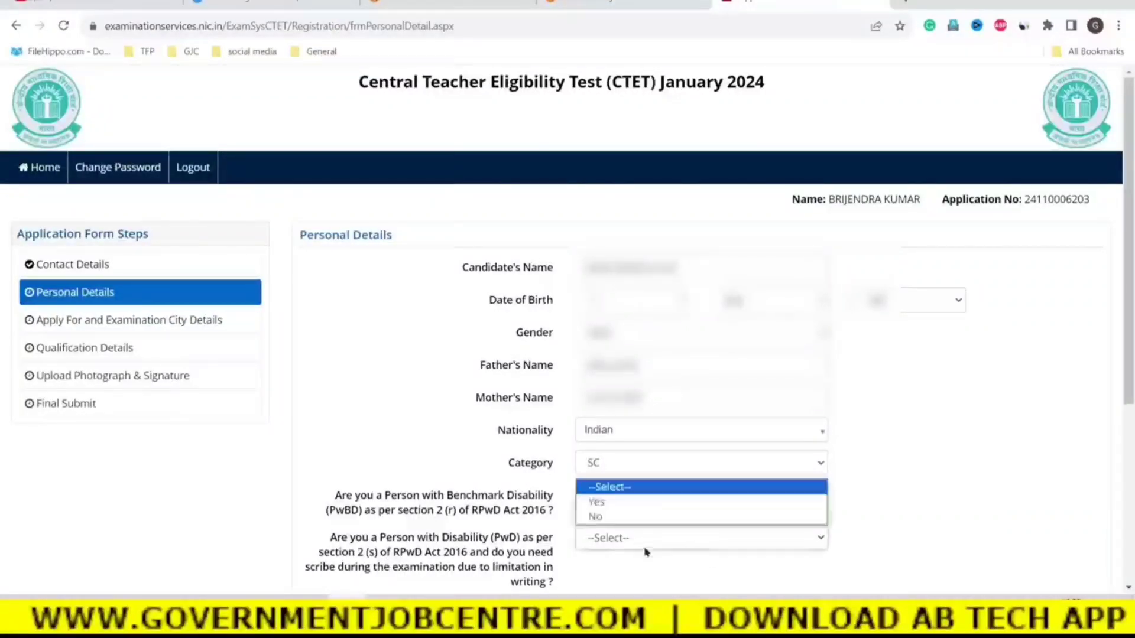
{"action": "left_click", "coordinate": [600, 523]}
{"action": "left_click", "coordinate": [893, 517]}
{"action": "scroll", "coordinate": [894, 517], "scroll_direction": "down", "scroll_amount": 5}
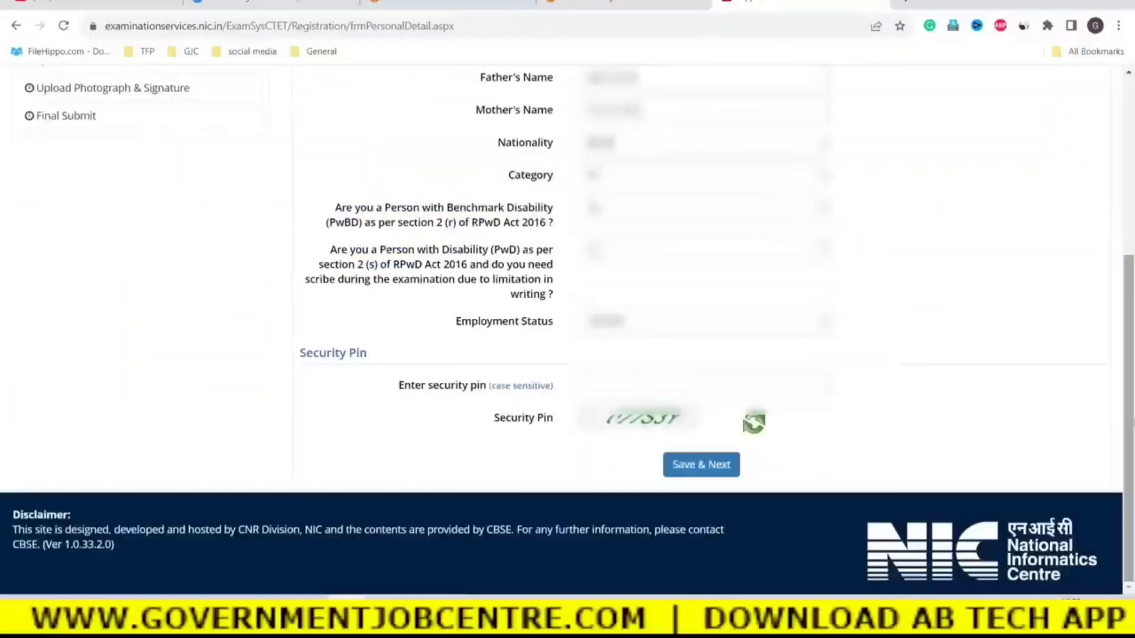
- Set employment status to Employed as Teacher and enter the security pin, correcting one character
{"action": "left_click", "coordinate": [614, 326]}
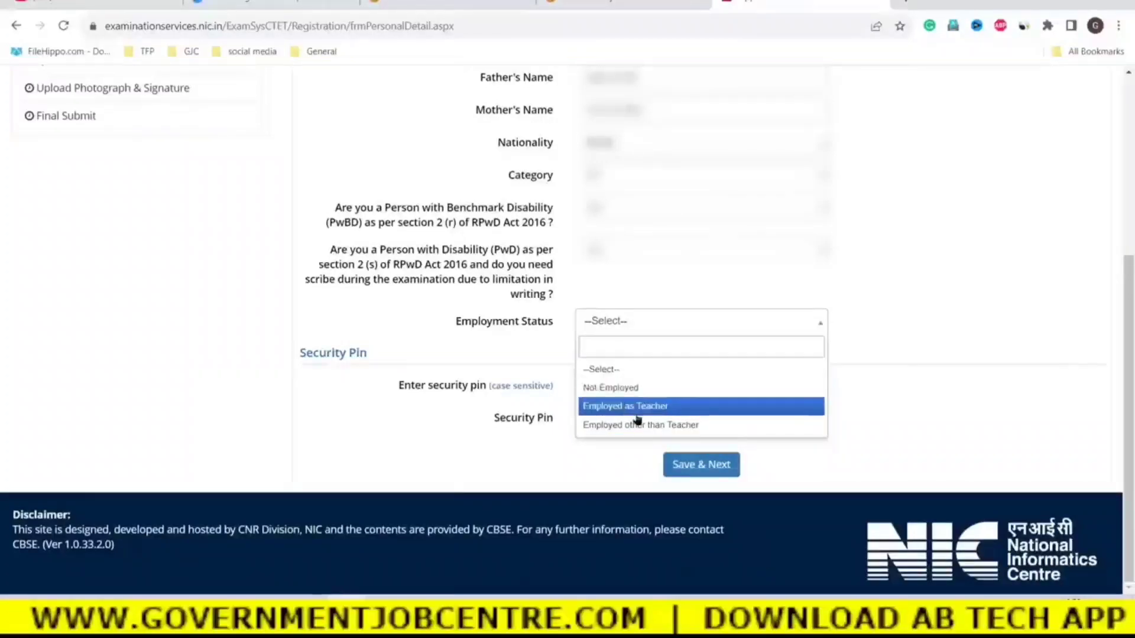
{"action": "left_click", "coordinate": [601, 412]}
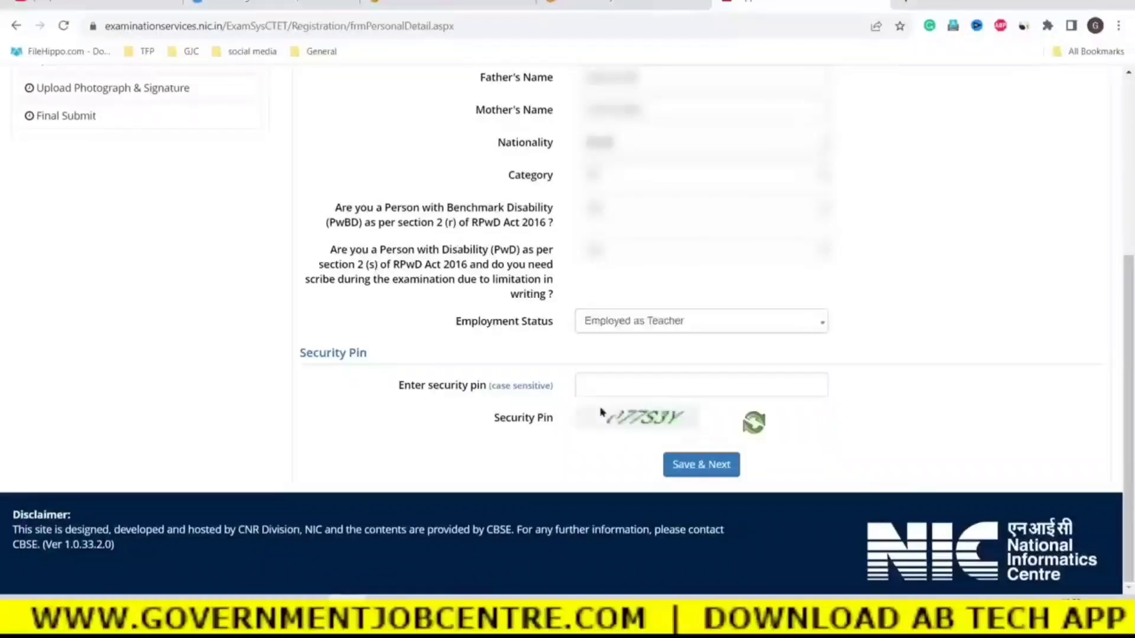
{"action": "left_click", "coordinate": [627, 387]}
{"action": "type", "text": "077s3y"}
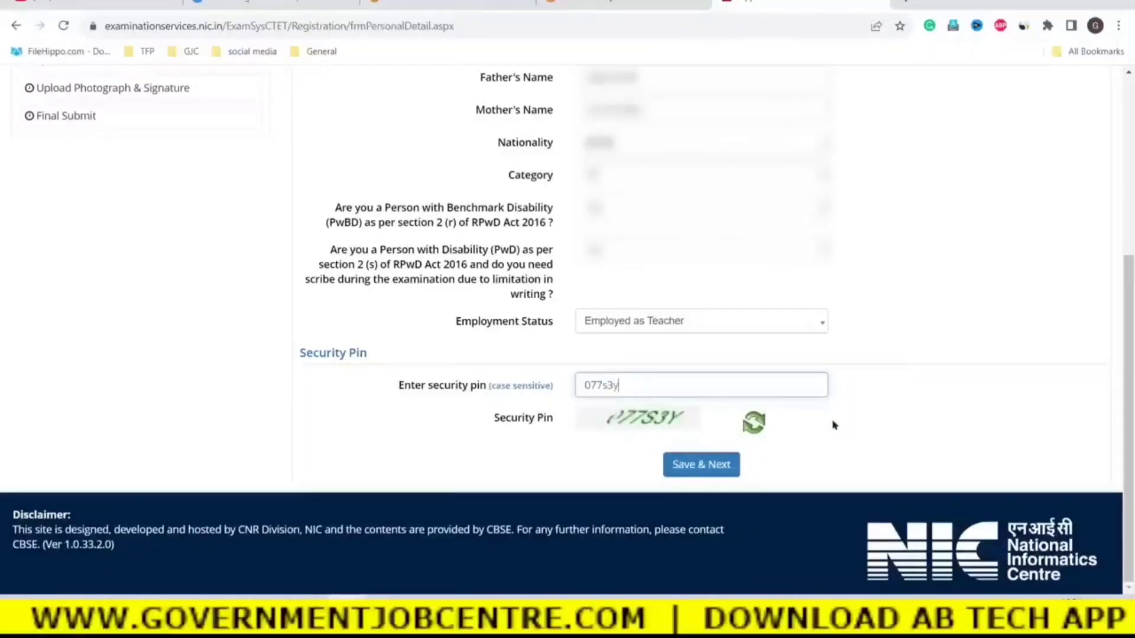
{"action": "left_click", "coordinate": [609, 387]}
{"action": "key", "text": "BackSpace"}
- Save the personal details, confirm with Yes, and dismiss the pin-mismatch message
{"action": "left_click", "coordinate": [702, 465]}
{"action": "left_click", "coordinate": [557, 362]}
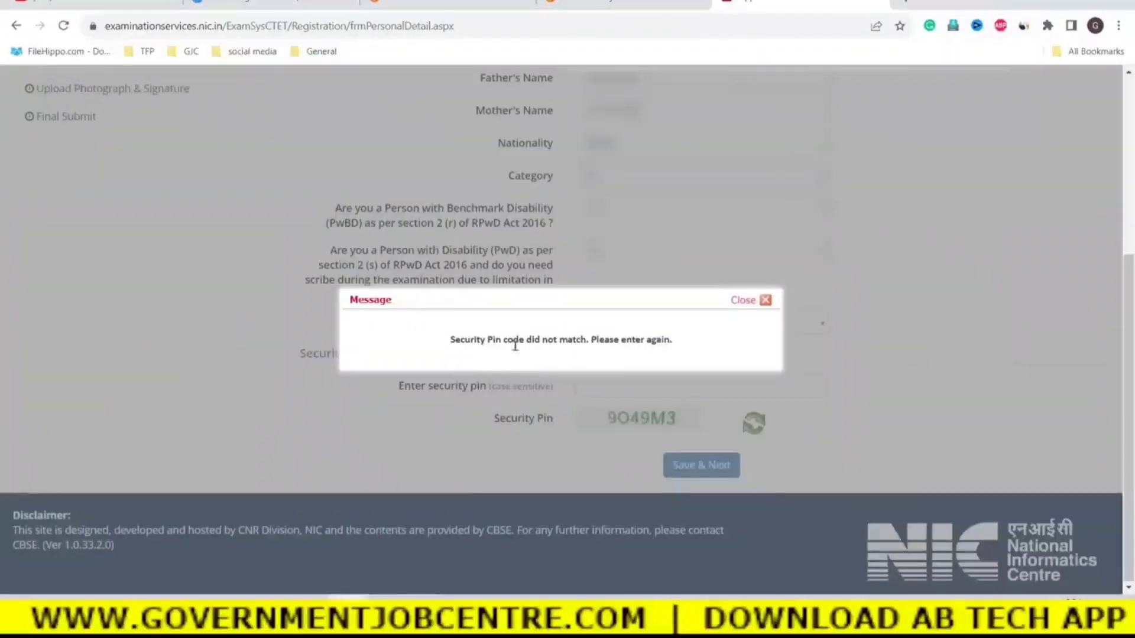
{"action": "left_click", "coordinate": [765, 300]}
{"action": "left_click", "coordinate": [593, 387]}
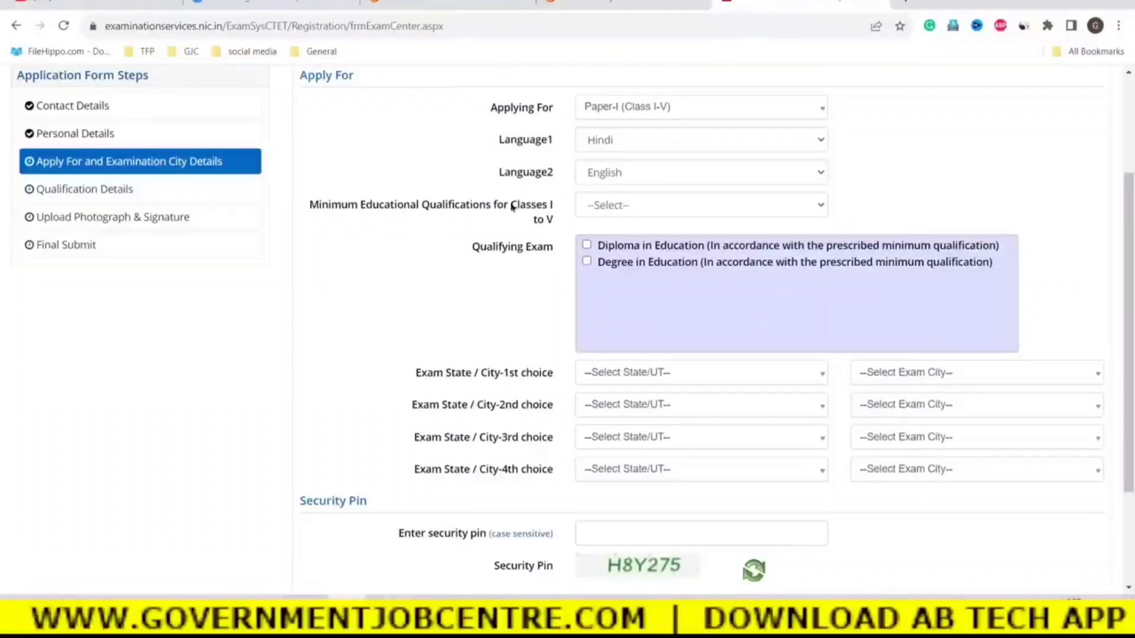
- Show the Classes I–V qualification list and read qualification 1: 50% marks plus 2-year Diploma
{"action": "left_click", "coordinate": [645, 204]}
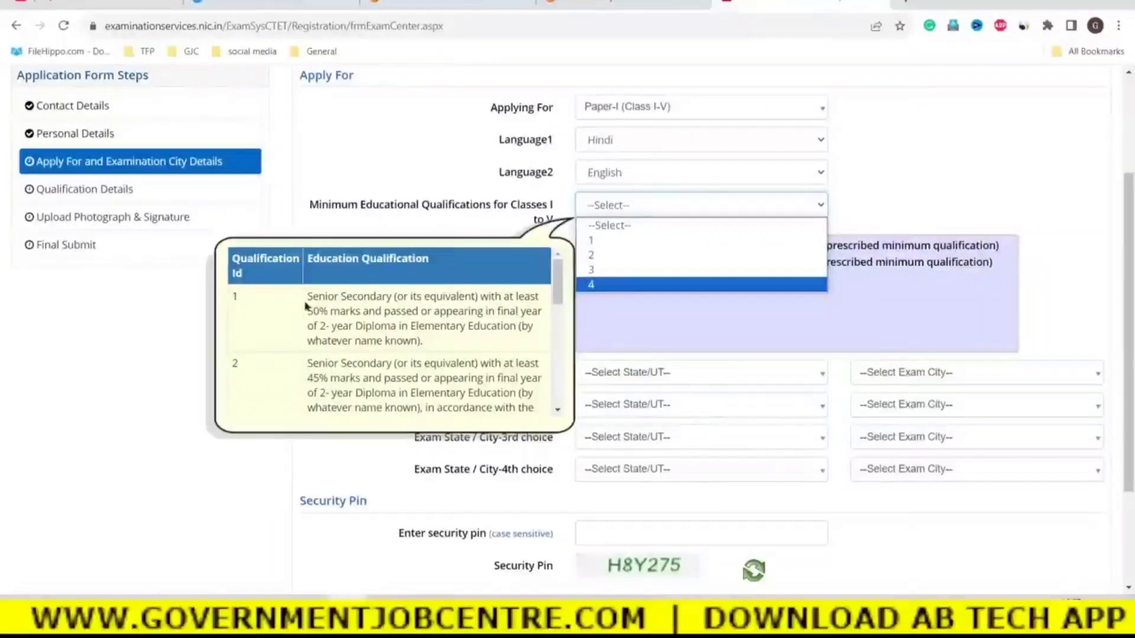
{"action": "left_click_drag", "start_coordinate": [307, 296], "coordinate": [363, 312]}
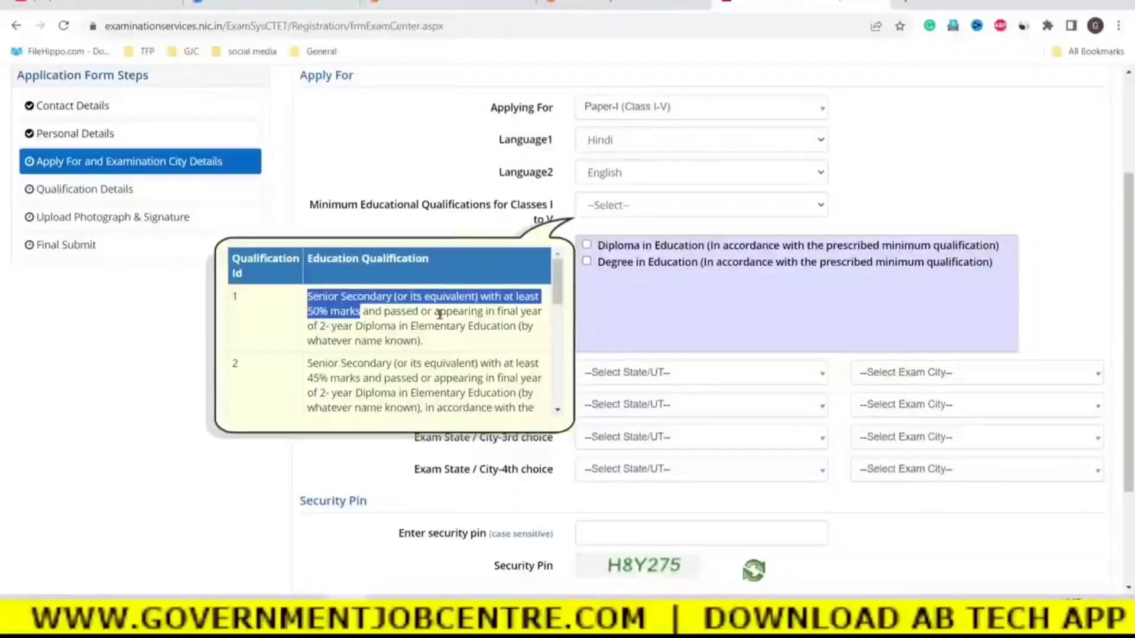
{"action": "left_click_drag", "start_coordinate": [320, 327], "coordinate": [444, 340]}
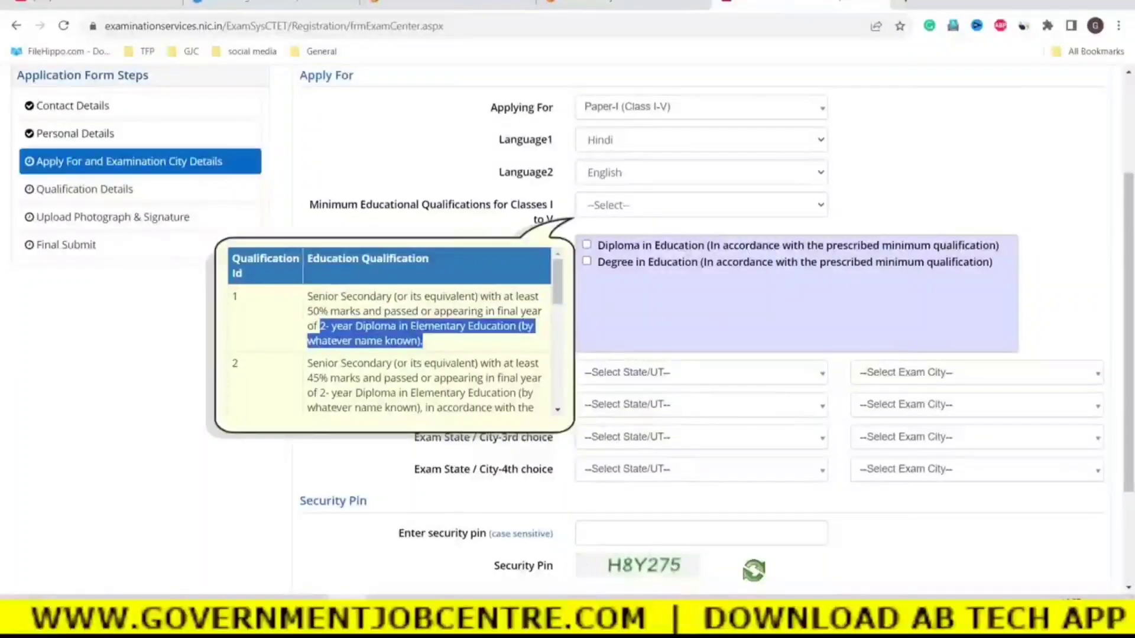
{"action": "left_click", "coordinate": [365, 304]}
{"action": "scroll", "coordinate": [373, 307], "scroll_direction": "down", "scroll_amount": 1}
{"action": "scroll", "coordinate": [373, 307], "scroll_direction": "down", "scroll_amount": 1}
- Read qualifications 2–4: 45% rule, Regulations 2002, B.El.Ed., and Diploma in Education (Special Education)
{"action": "left_click_drag", "start_coordinate": [312, 295], "coordinate": [499, 320]}
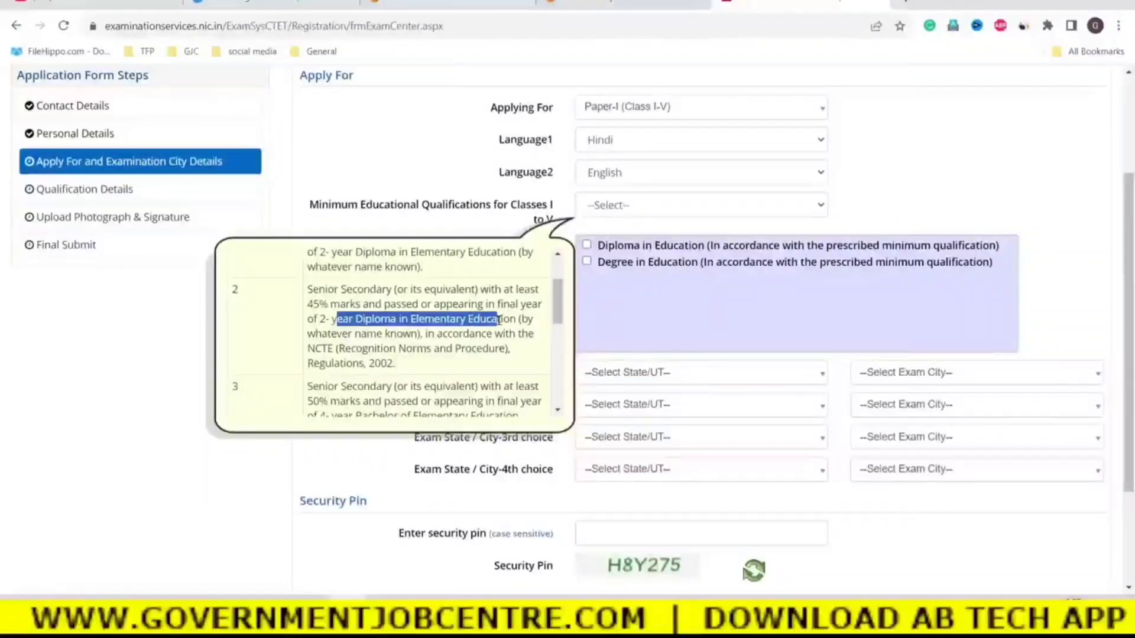
{"action": "left_click_drag", "start_coordinate": [406, 369], "coordinate": [314, 364]}
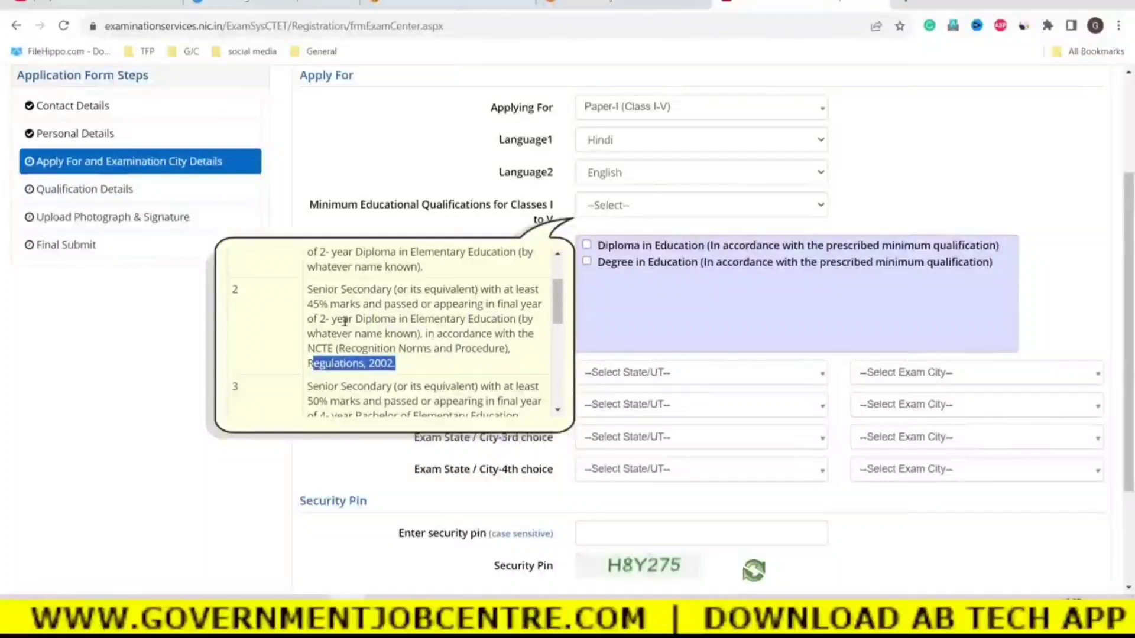
{"action": "scroll", "coordinate": [355, 326], "scroll_direction": "down", "scroll_amount": 3}
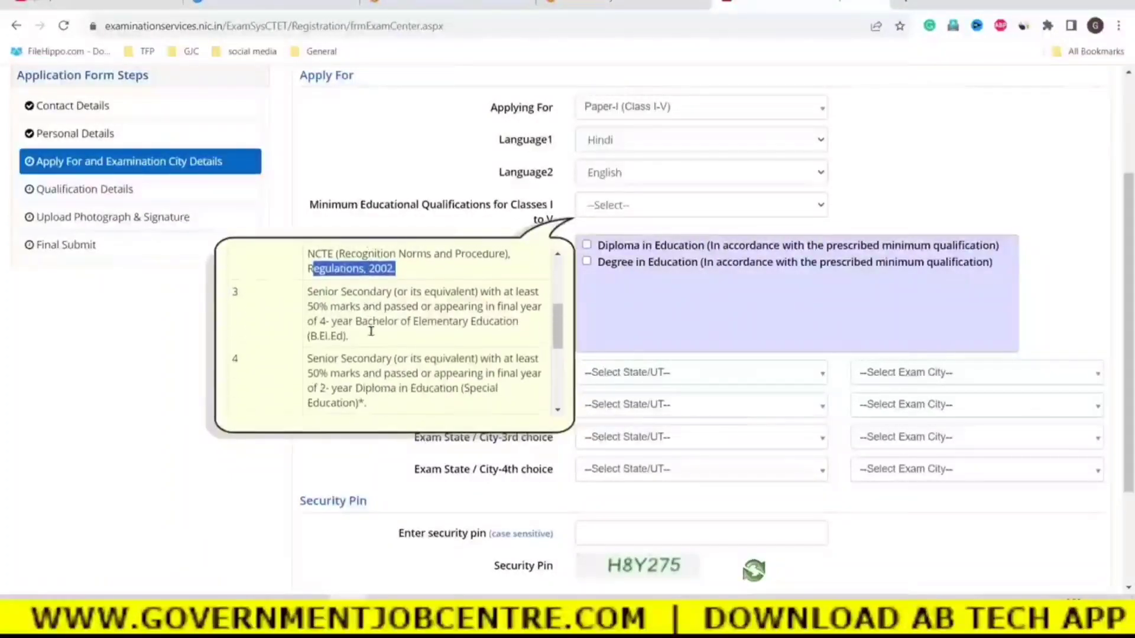
{"action": "left_click_drag", "start_coordinate": [358, 340], "coordinate": [315, 335]}
{"action": "scroll", "coordinate": [315, 331], "scroll_direction": "down", "scroll_amount": 2}
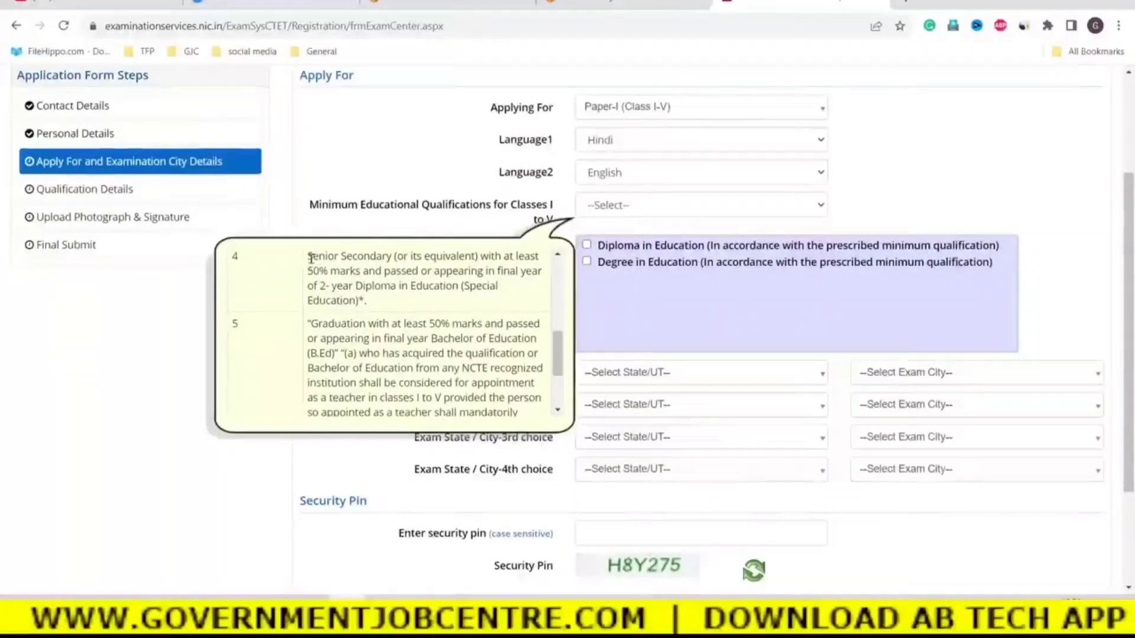
{"action": "left_click_drag", "start_coordinate": [312, 258], "coordinate": [328, 272]}
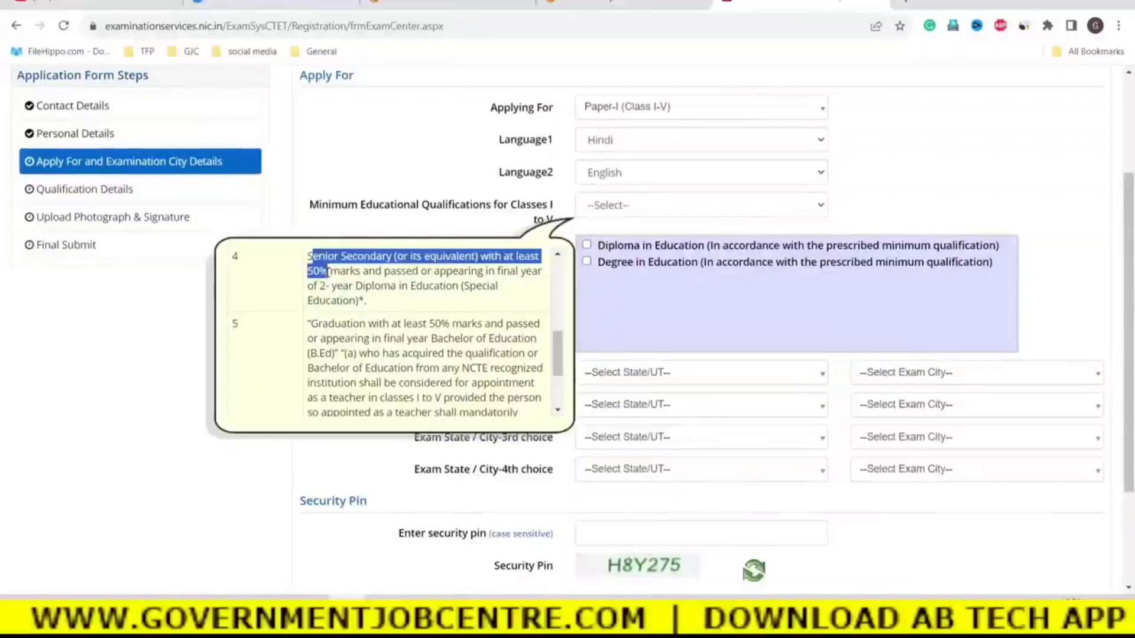
{"action": "left_click_drag", "start_coordinate": [358, 286], "coordinate": [465, 306]}
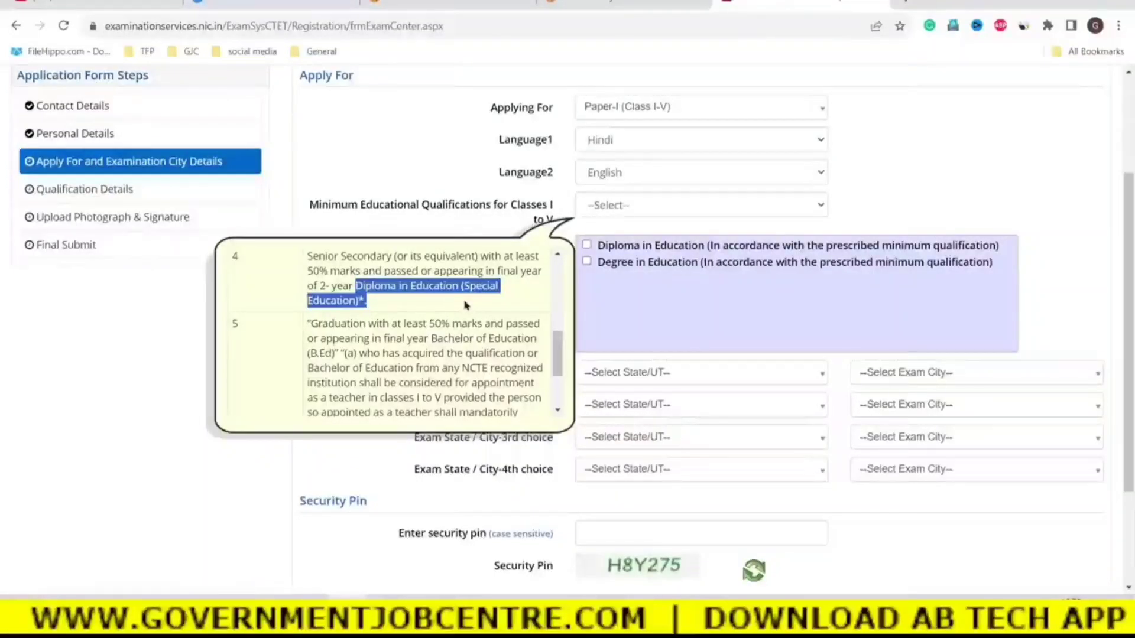
{"action": "left_click", "coordinate": [342, 348]}
- Read qualifications 5 and 6 (graduation, 55% post-graduation, integrated B.Ed.-M.Ed.), then revisit qualification 1
{"action": "left_click_drag", "start_coordinate": [315, 324], "coordinate": [515, 357]}
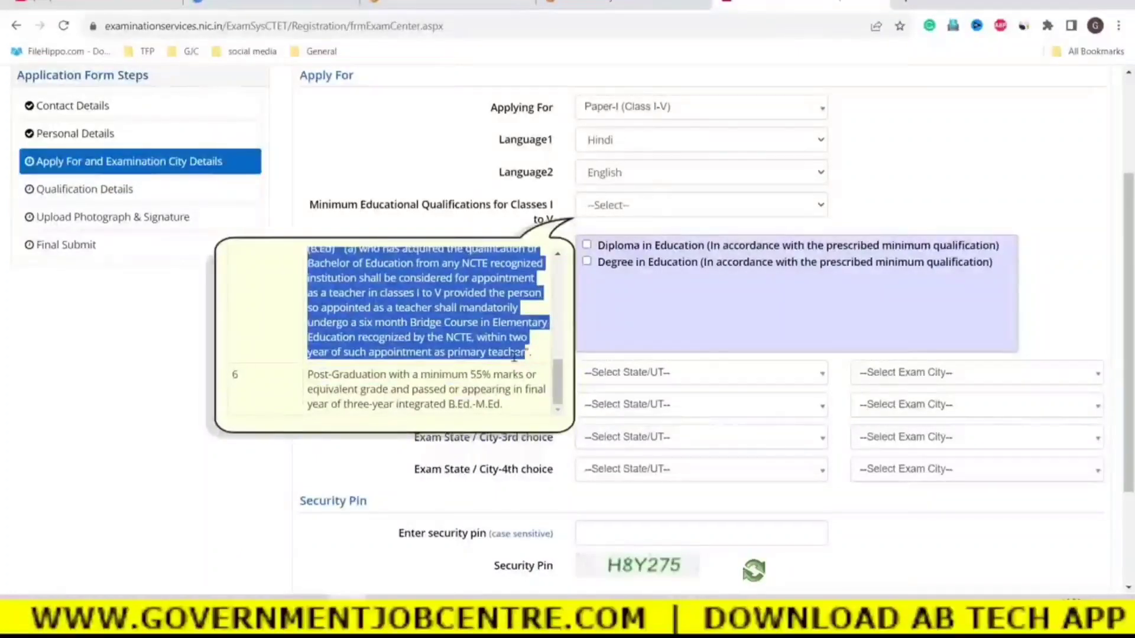
{"action": "scroll", "coordinate": [514, 356], "scroll_direction": "up", "scroll_amount": 2}
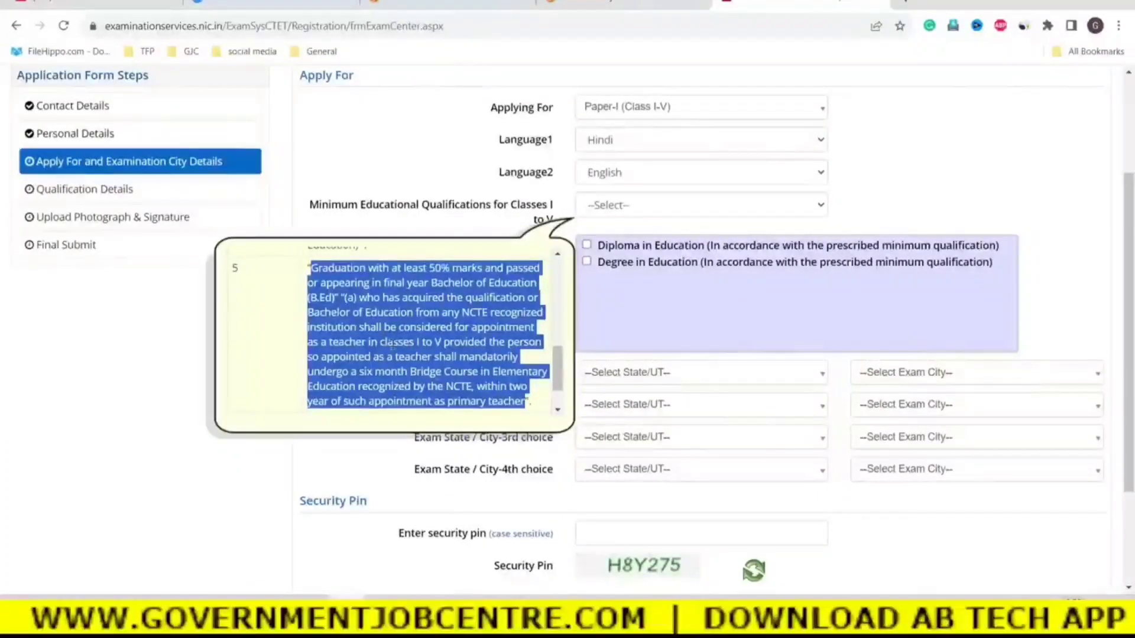
{"action": "scroll", "coordinate": [354, 333], "scroll_direction": "down", "scroll_amount": 5}
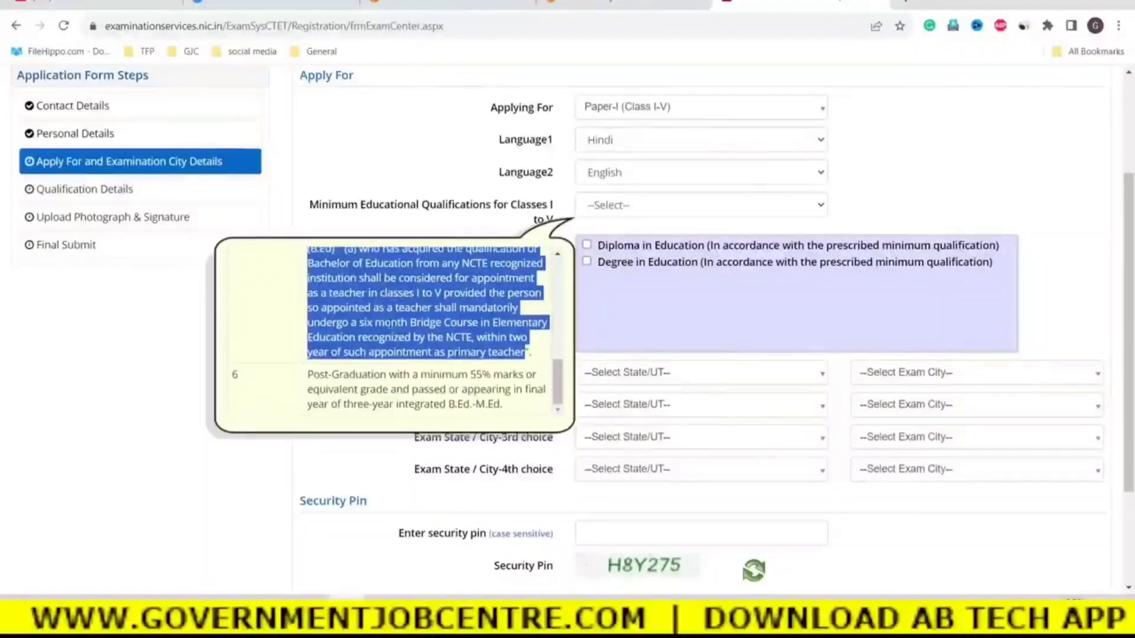
{"action": "left_click_drag", "start_coordinate": [311, 329], "coordinate": [481, 326]}
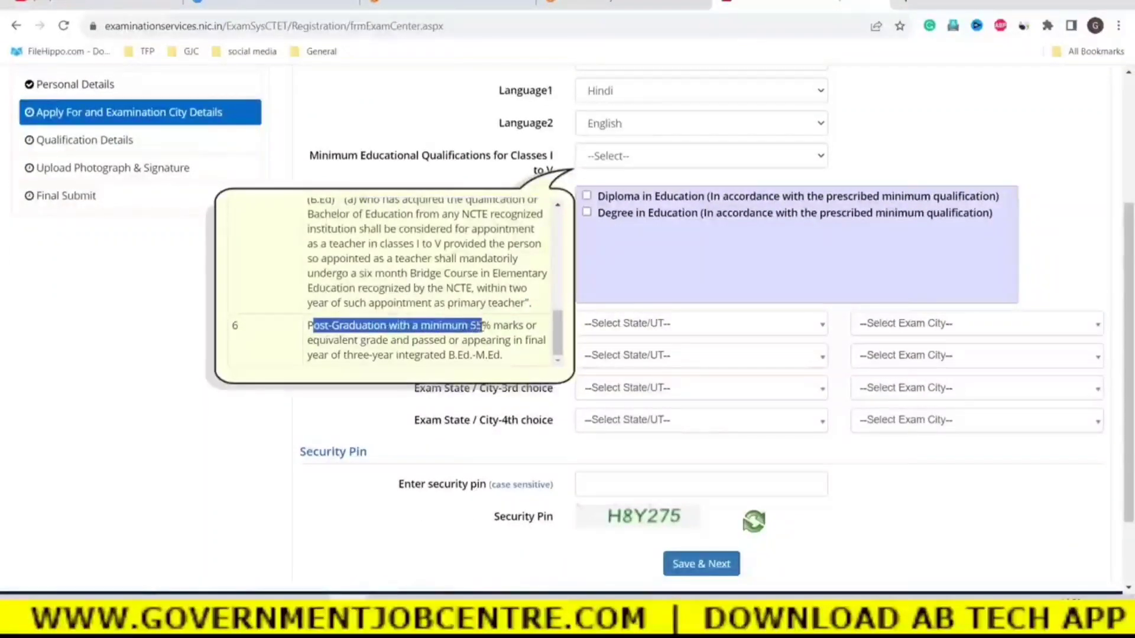
{"action": "left_click_drag", "start_coordinate": [398, 356], "coordinate": [513, 358]}
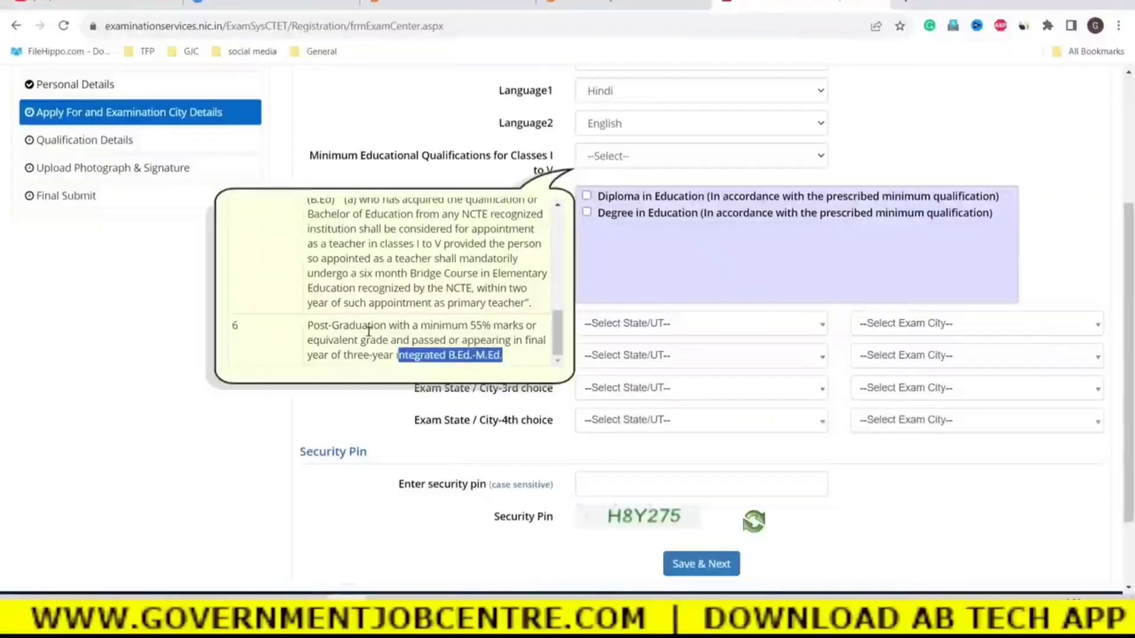
{"action": "scroll", "coordinate": [368, 331], "scroll_direction": "up", "scroll_amount": 5}
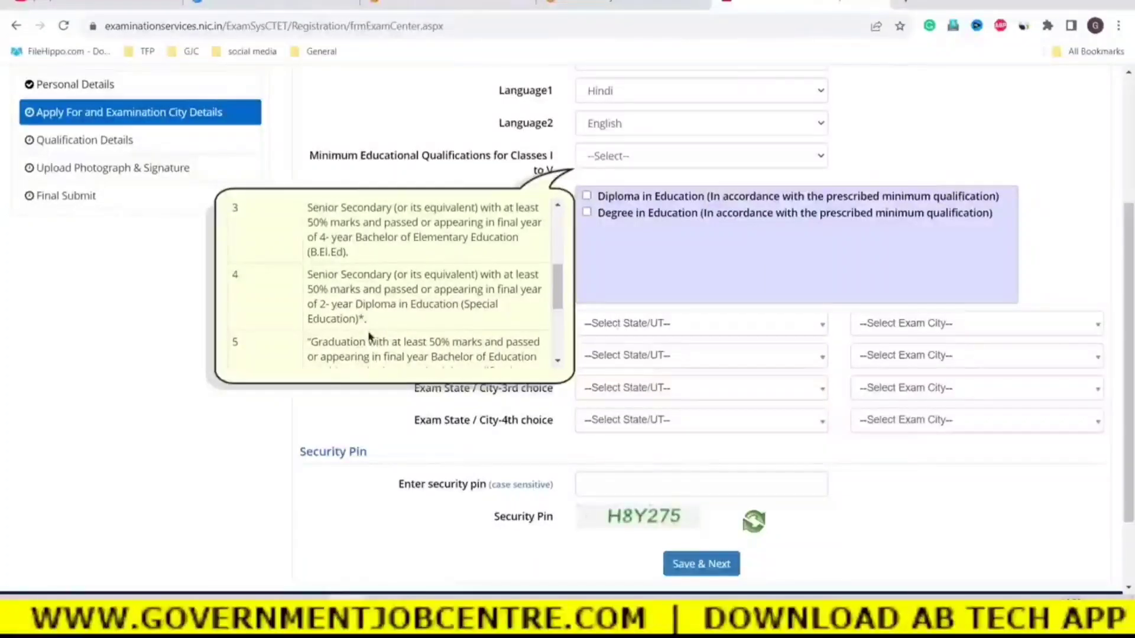
{"action": "scroll", "coordinate": [308, 311], "scroll_direction": "up", "scroll_amount": 5}
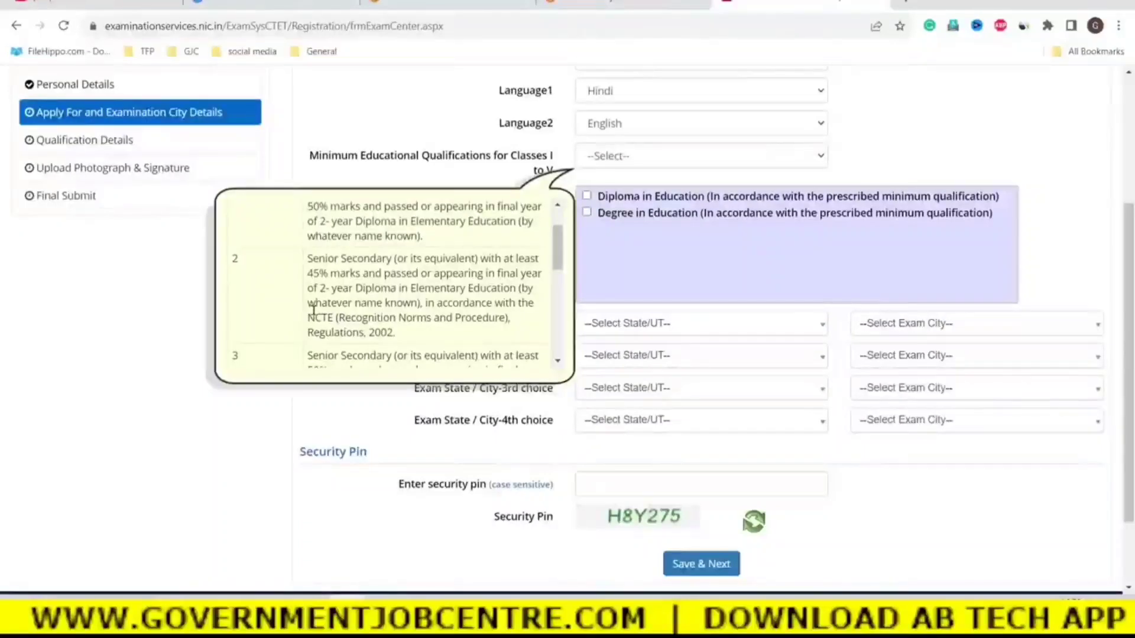
{"action": "scroll", "coordinate": [366, 318], "scroll_direction": "up", "scroll_amount": 2}
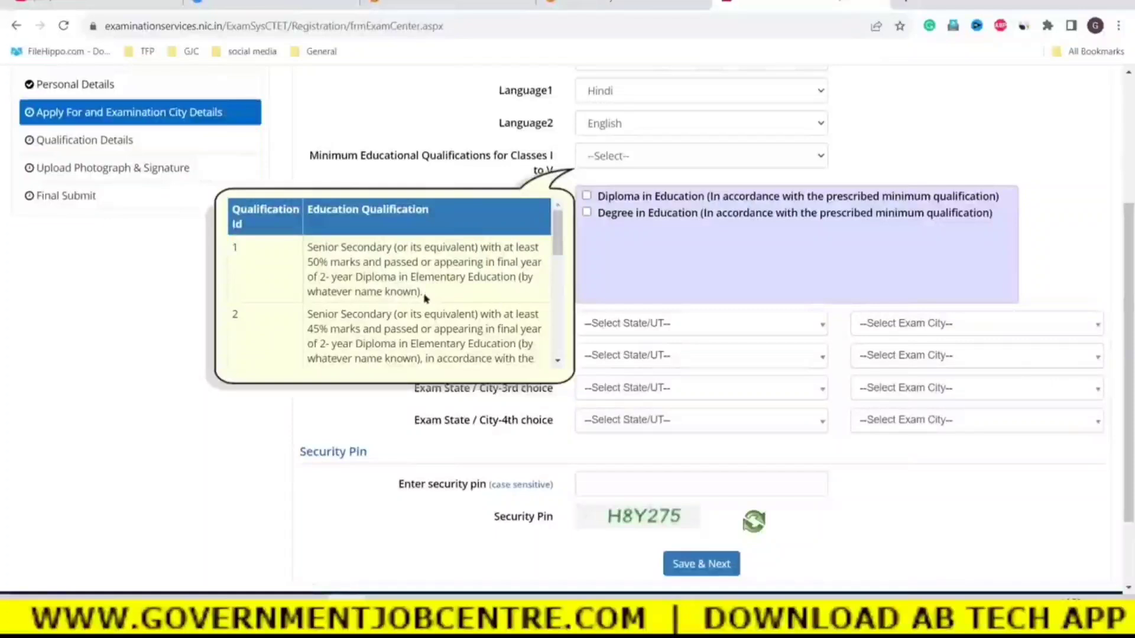
{"action": "left_click_drag", "start_coordinate": [424, 294], "coordinate": [308, 248]}
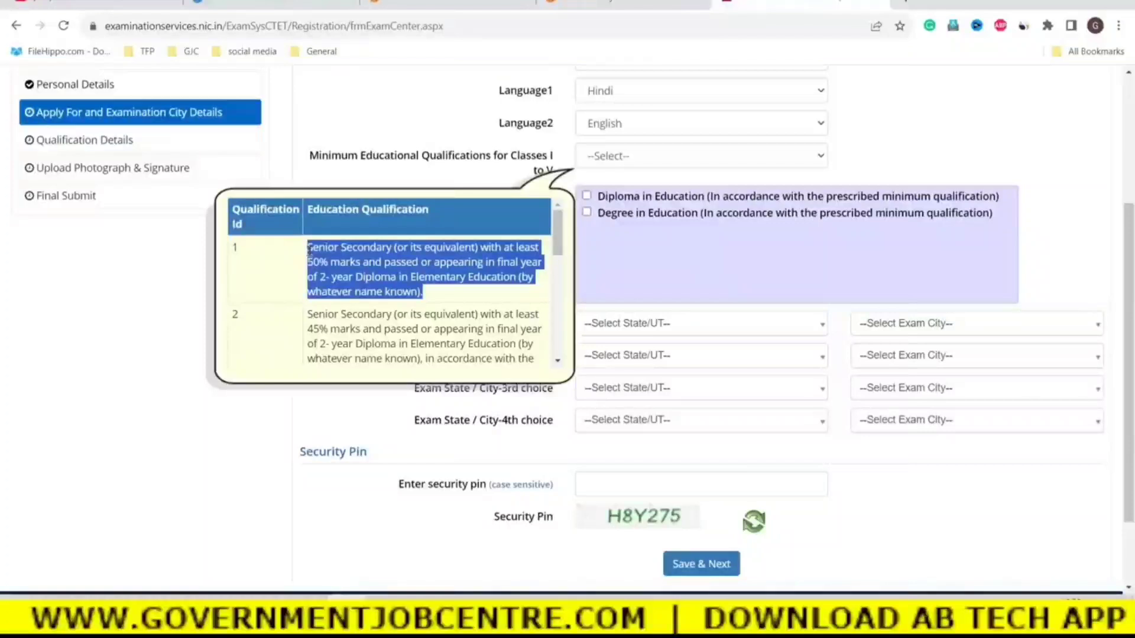
{"action": "scroll", "coordinate": [324, 277], "scroll_direction": "down", "scroll_amount": 4}
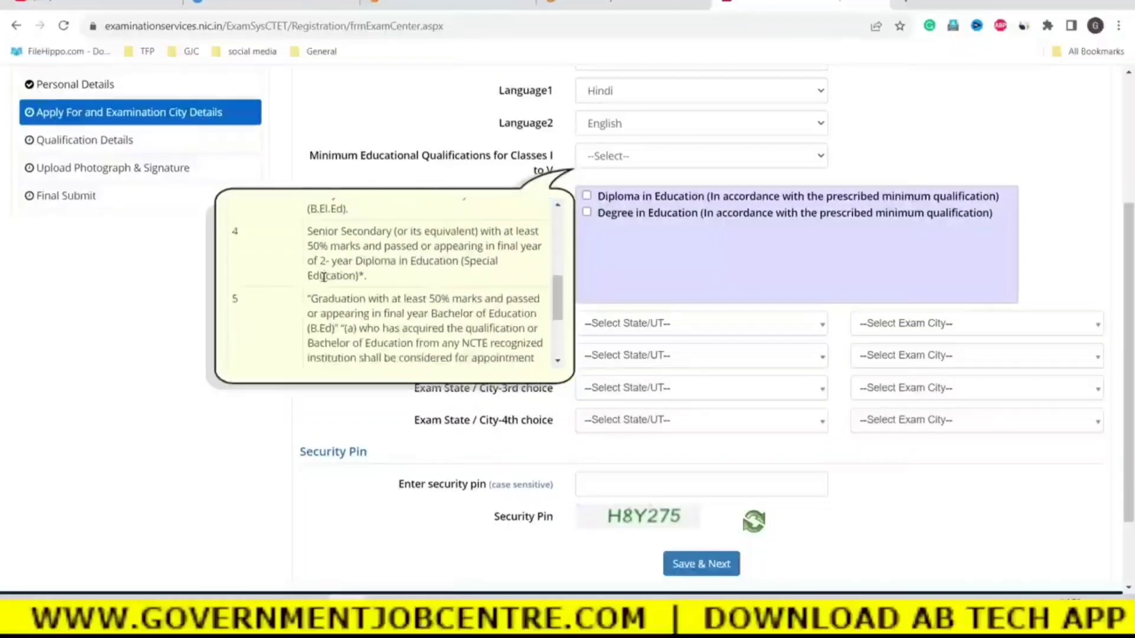
{"action": "scroll", "coordinate": [324, 276], "scroll_direction": "up", "scroll_amount": 4}
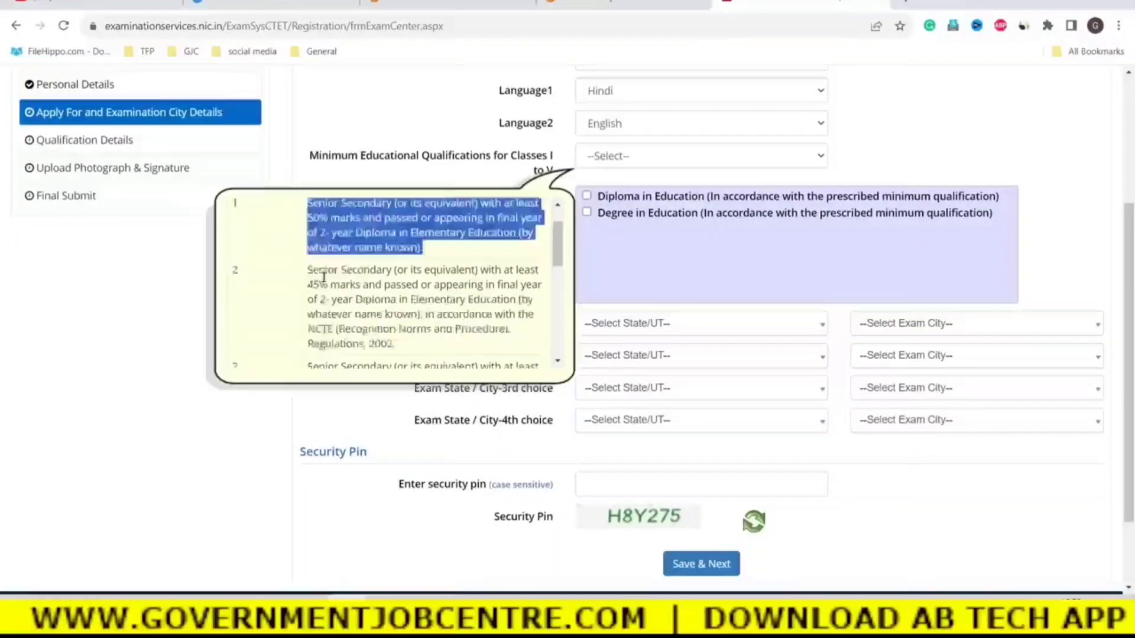
- Choose 1 for Minimum Educational Qualifications and tick Diploma in Education under Qualifying Exam
{"action": "left_click", "coordinate": [924, 178]}
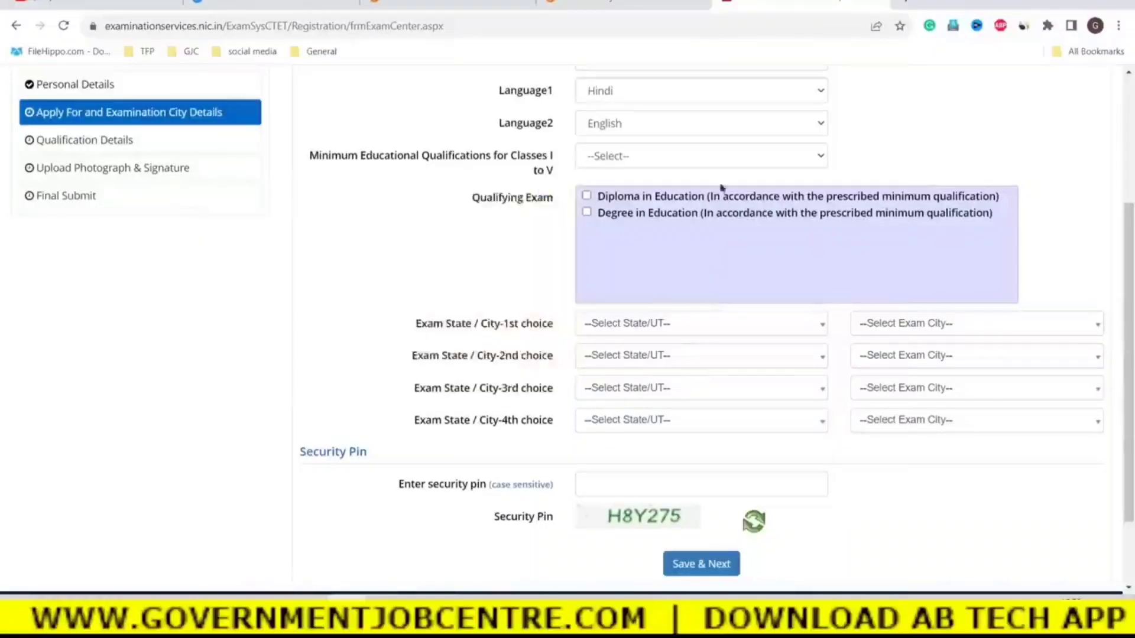
{"action": "left_click", "coordinate": [629, 161]}
{"action": "left_click", "coordinate": [591, 182]}
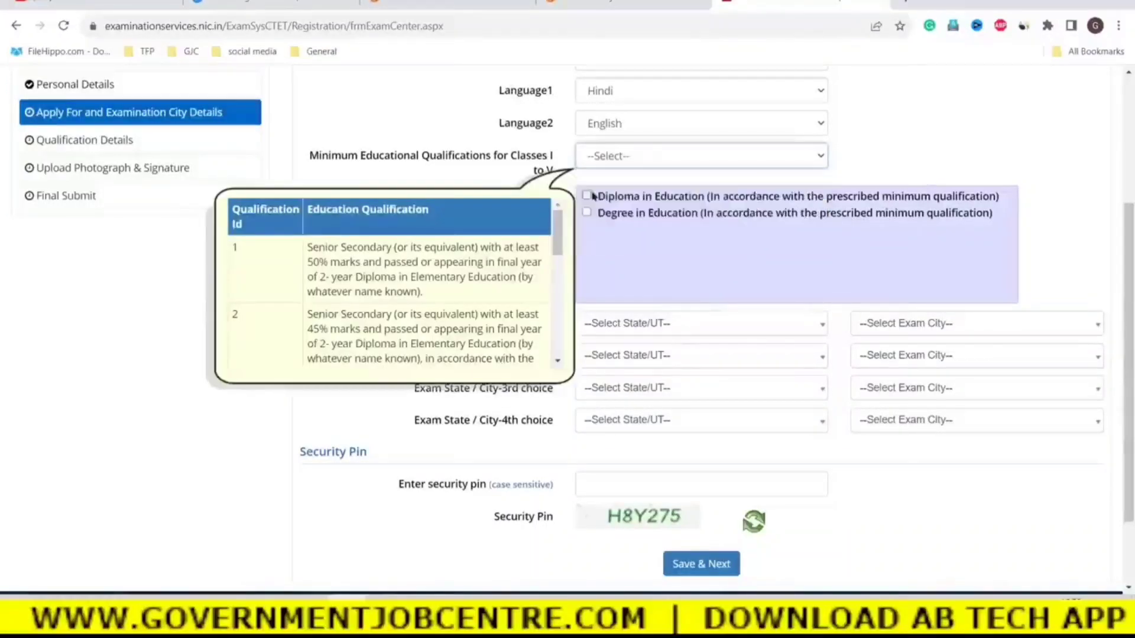
{"action": "left_click", "coordinate": [895, 161]}
{"action": "scroll", "coordinate": [876, 204], "scroll_direction": "up", "scroll_amount": 1}
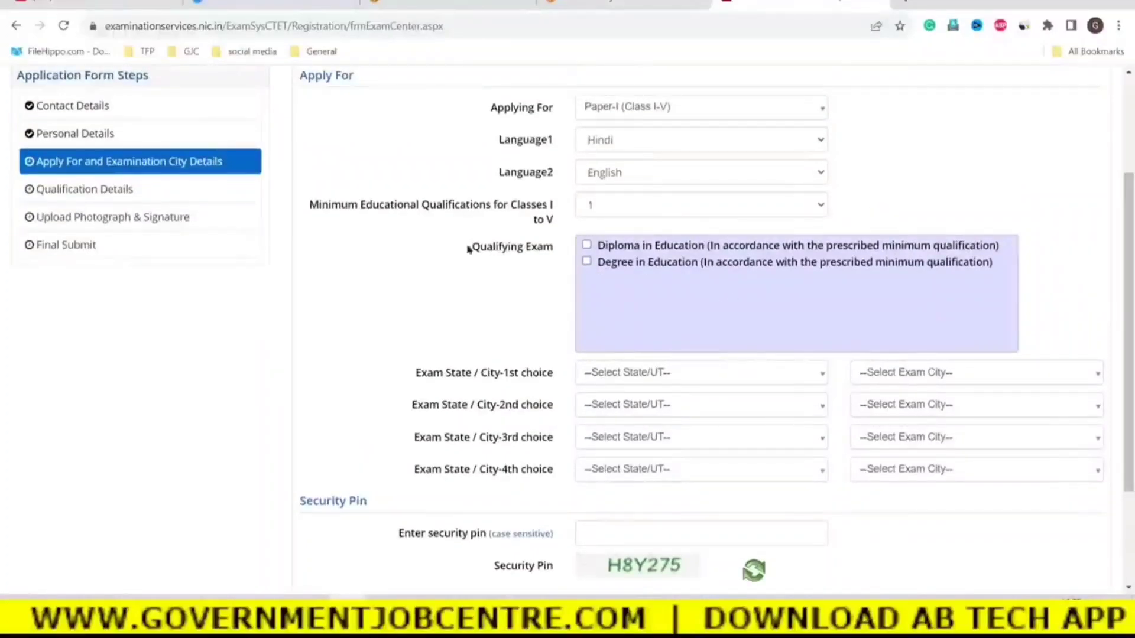
{"action": "left_click_drag", "start_coordinate": [471, 248], "coordinate": [562, 248]}
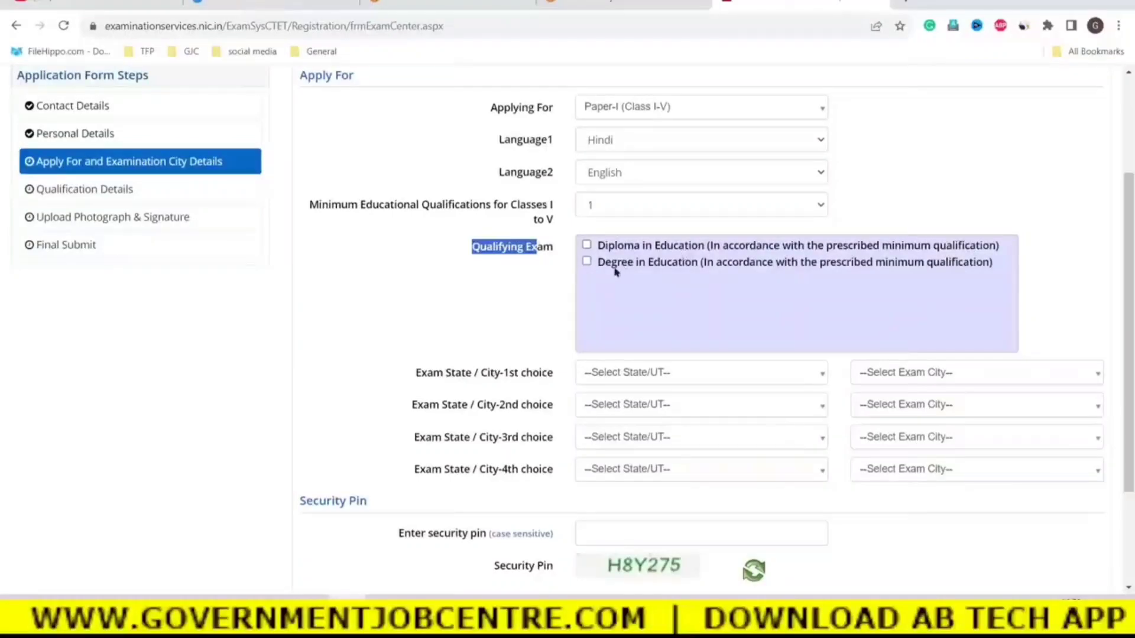
{"action": "left_click", "coordinate": [586, 244]}
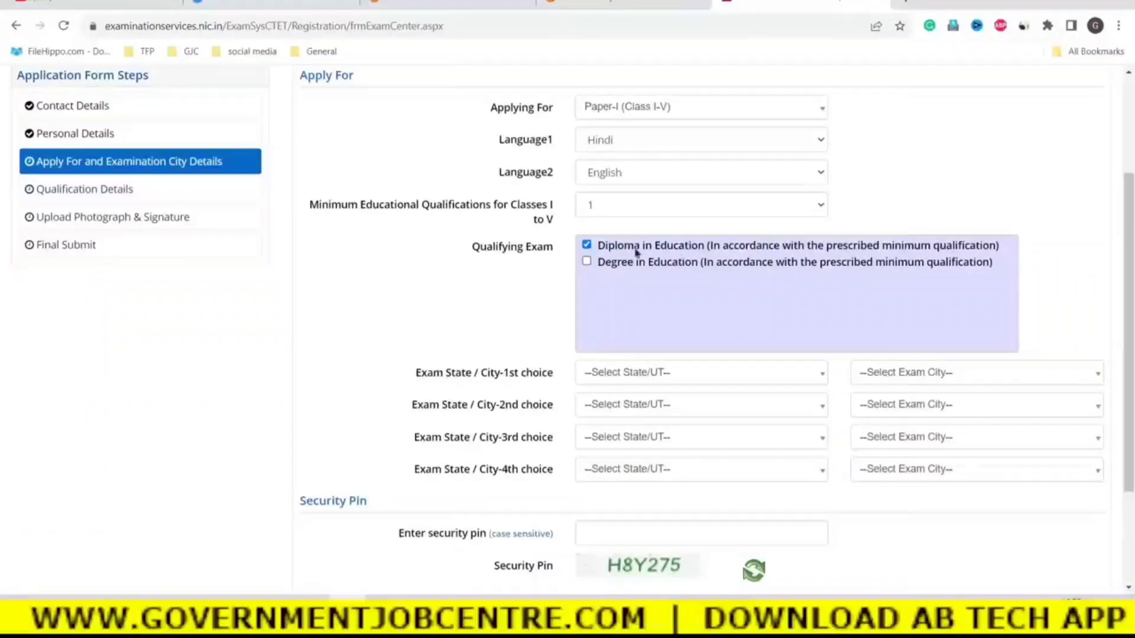
- Apply for Paper-II (Class VI-VIII) with Hindi as Language1 and English as Language2
{"action": "left_click", "coordinate": [645, 111]}
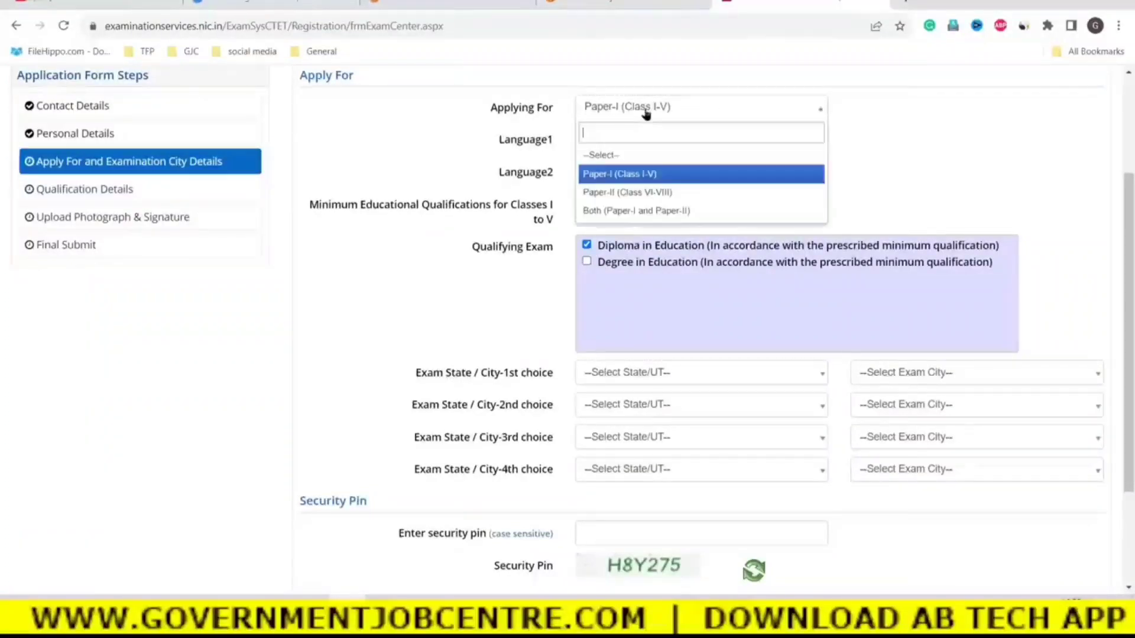
{"action": "left_click", "coordinate": [614, 193]}
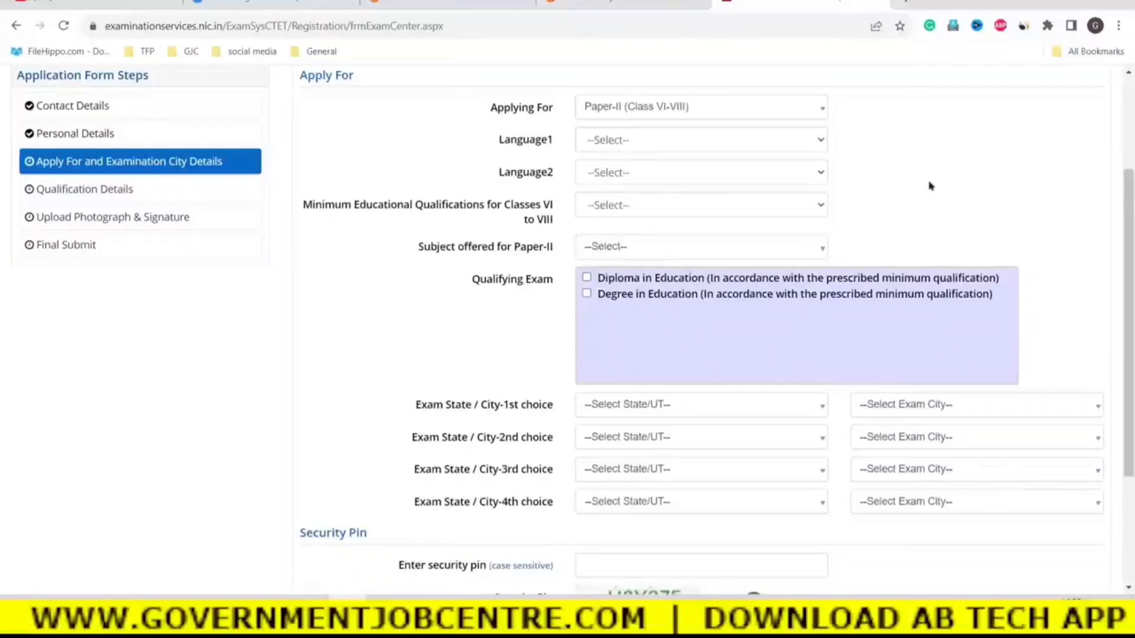
{"action": "left_click", "coordinate": [689, 140]}
{"action": "left_click", "coordinate": [653, 189]}
{"action": "left_click", "coordinate": [659, 174]}
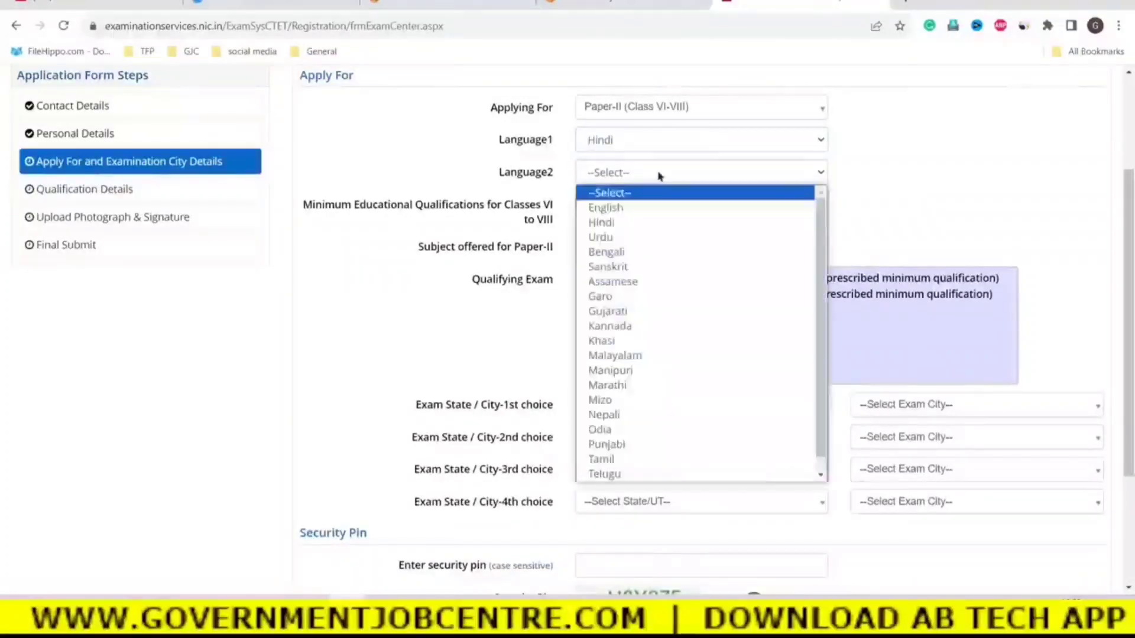
{"action": "left_click", "coordinate": [609, 208]}
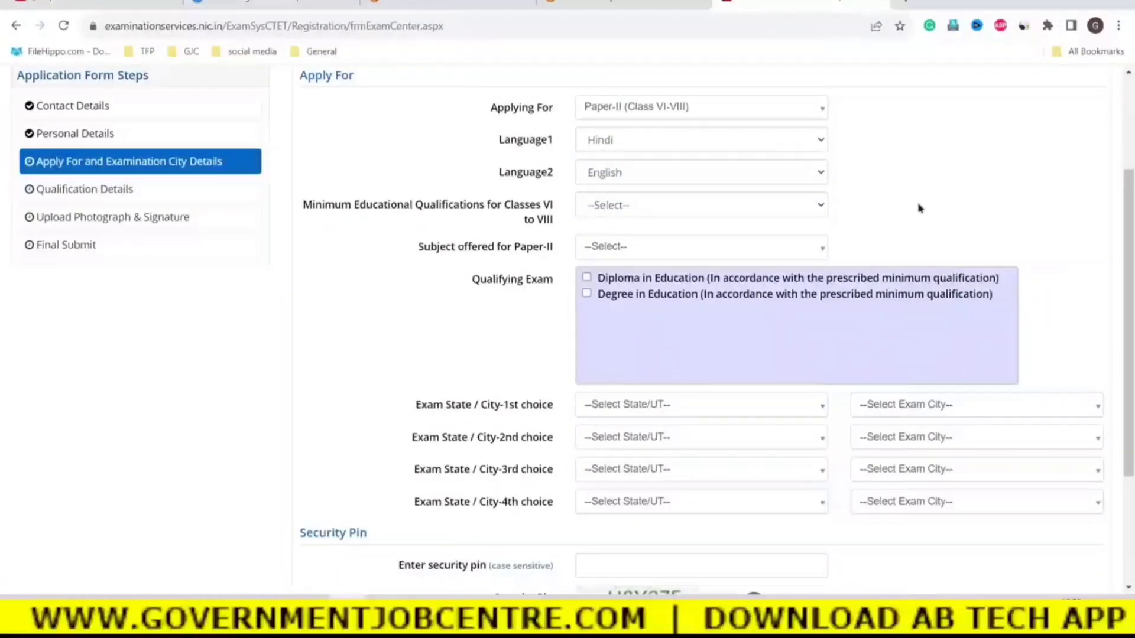
- Show the Paper-II qualification list and read items 1–3: 50% marks, B.Ed, 45% graduation, NCTE regulations
{"action": "left_click", "coordinate": [639, 208]}
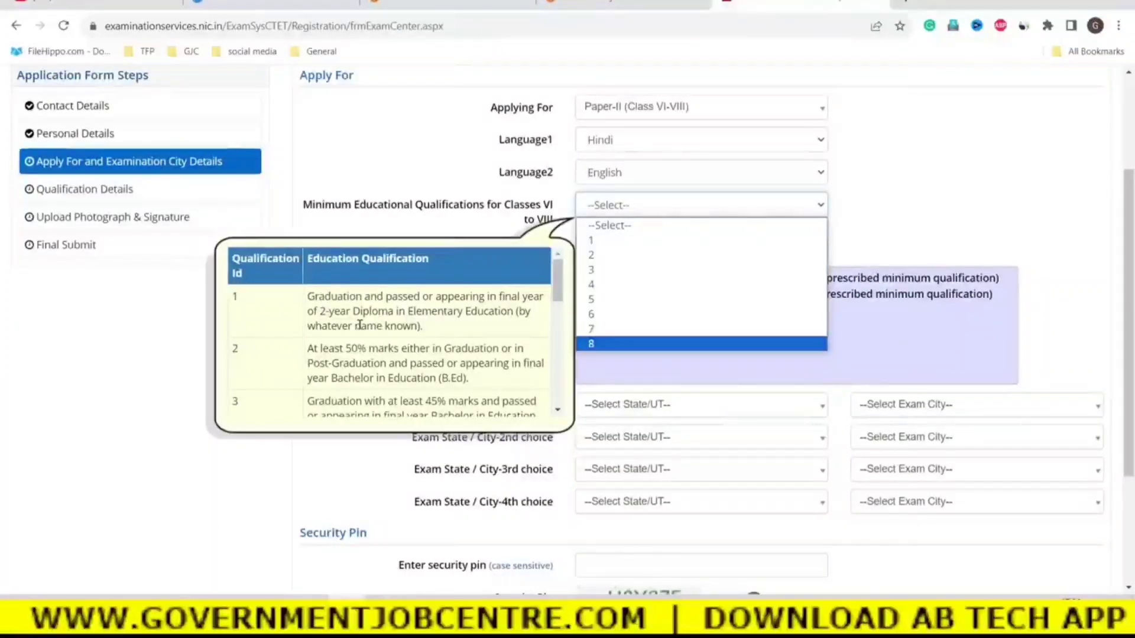
{"action": "left_click_drag", "start_coordinate": [307, 296], "coordinate": [459, 330]}
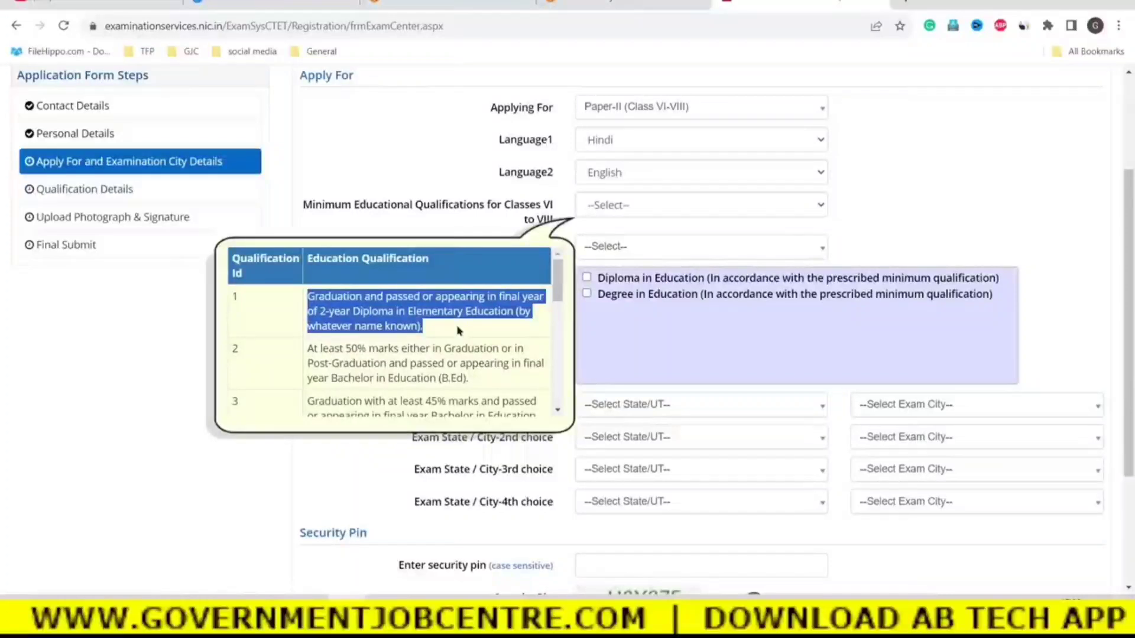
{"action": "left_click", "coordinate": [459, 331]}
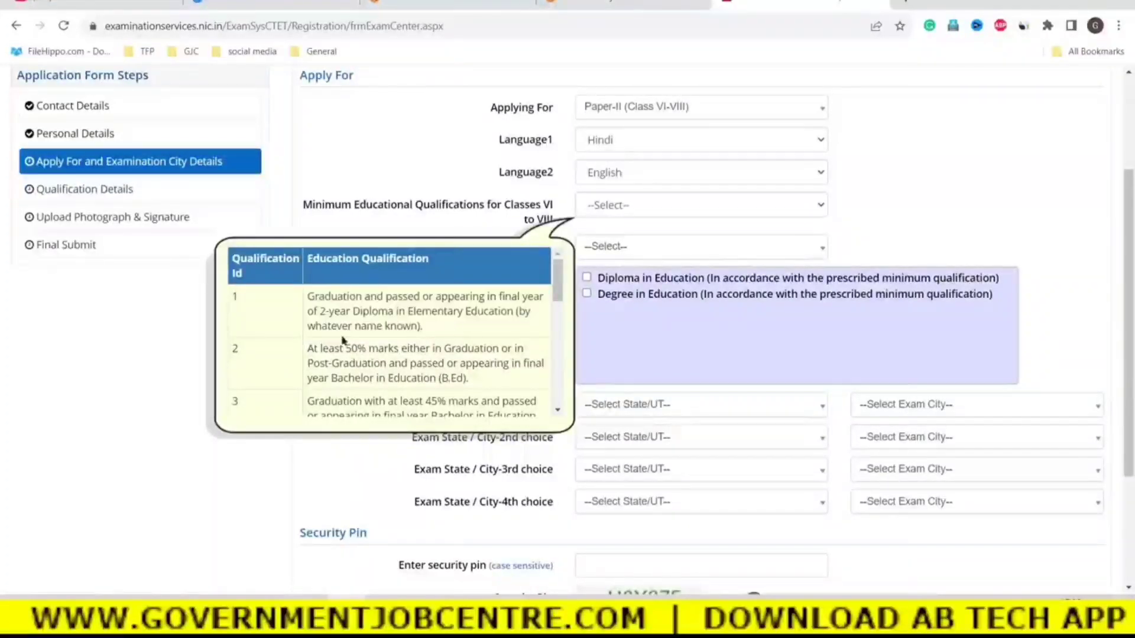
{"action": "left_click_drag", "start_coordinate": [311, 352], "coordinate": [387, 363]}
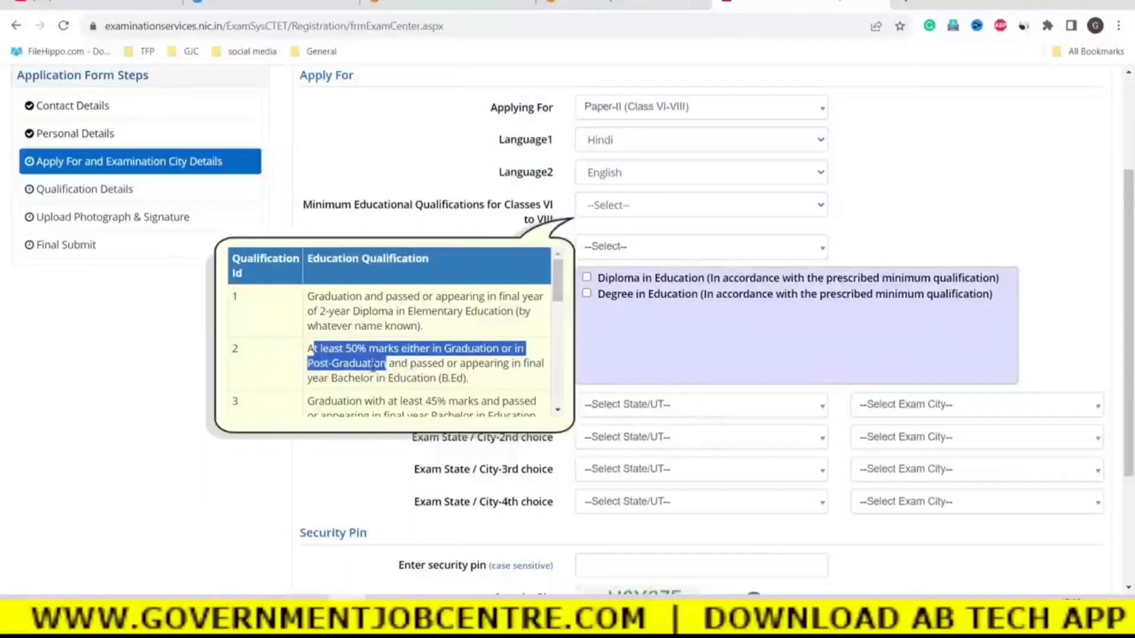
{"action": "left_click_drag", "start_coordinate": [480, 390], "coordinate": [408, 371]}
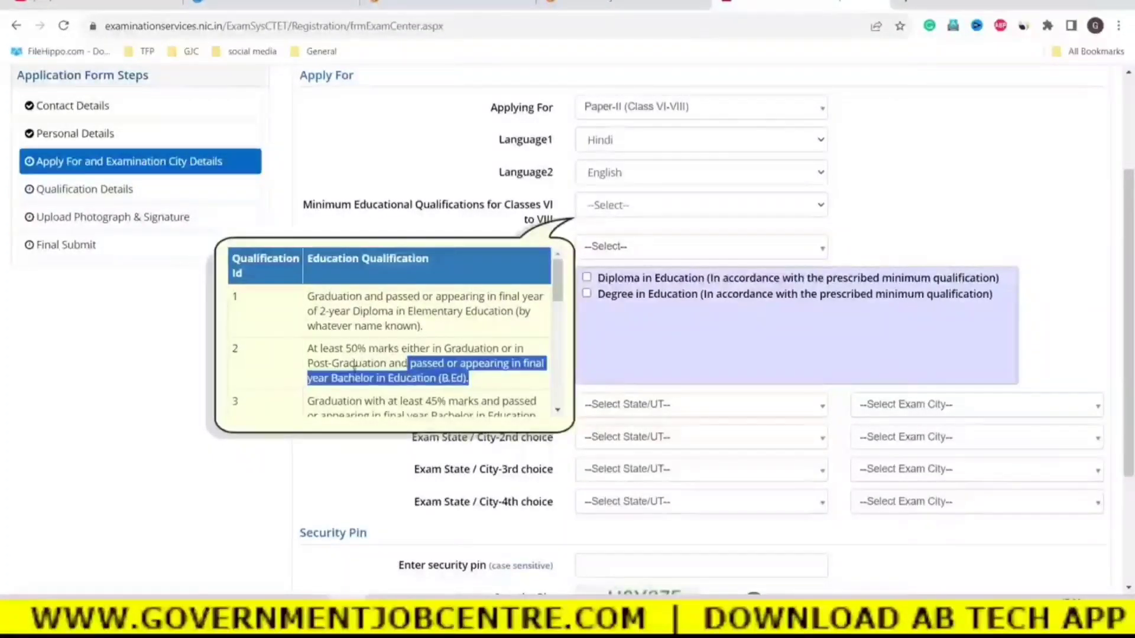
{"action": "scroll", "coordinate": [353, 368], "scroll_direction": "down", "scroll_amount": 1}
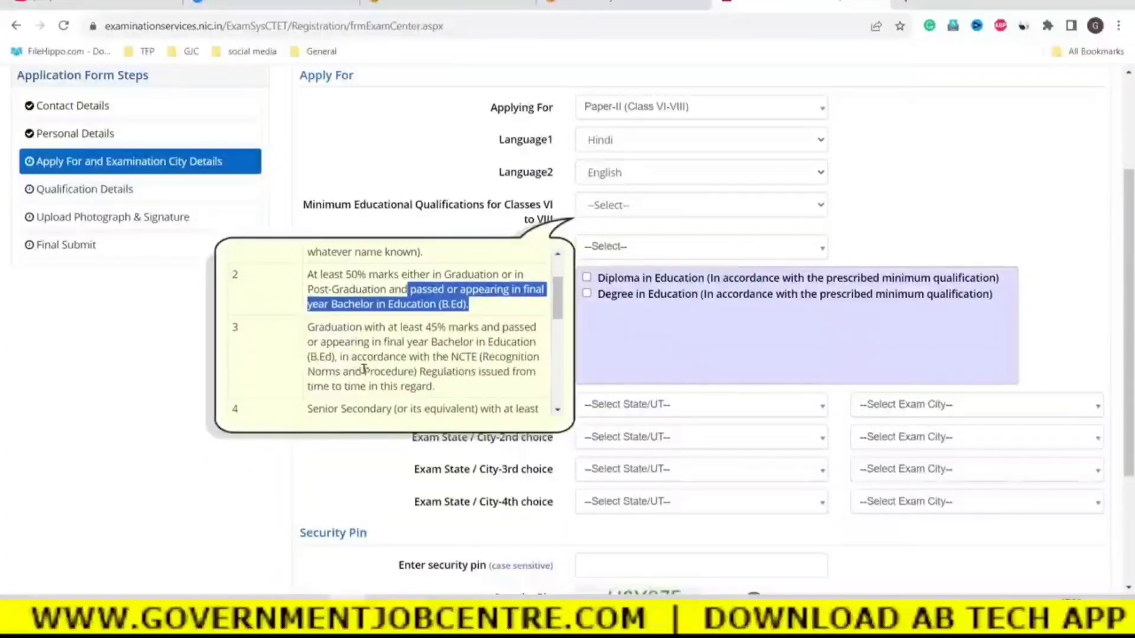
{"action": "left_click_drag", "start_coordinate": [307, 326], "coordinate": [450, 328]}
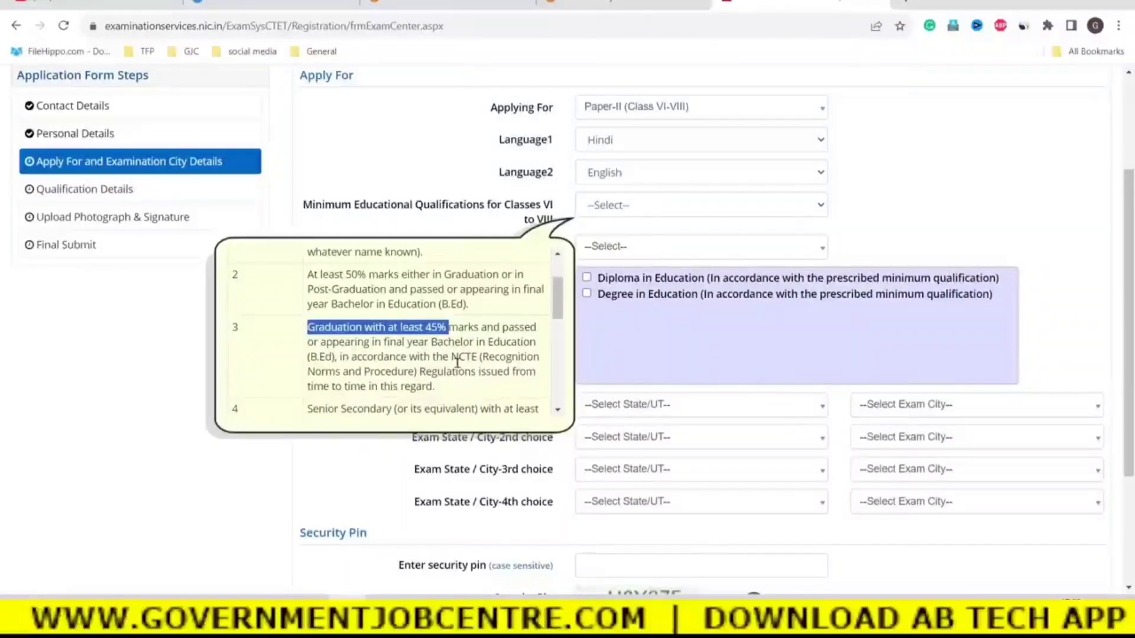
{"action": "left_click_drag", "start_coordinate": [452, 358], "coordinate": [462, 395]}
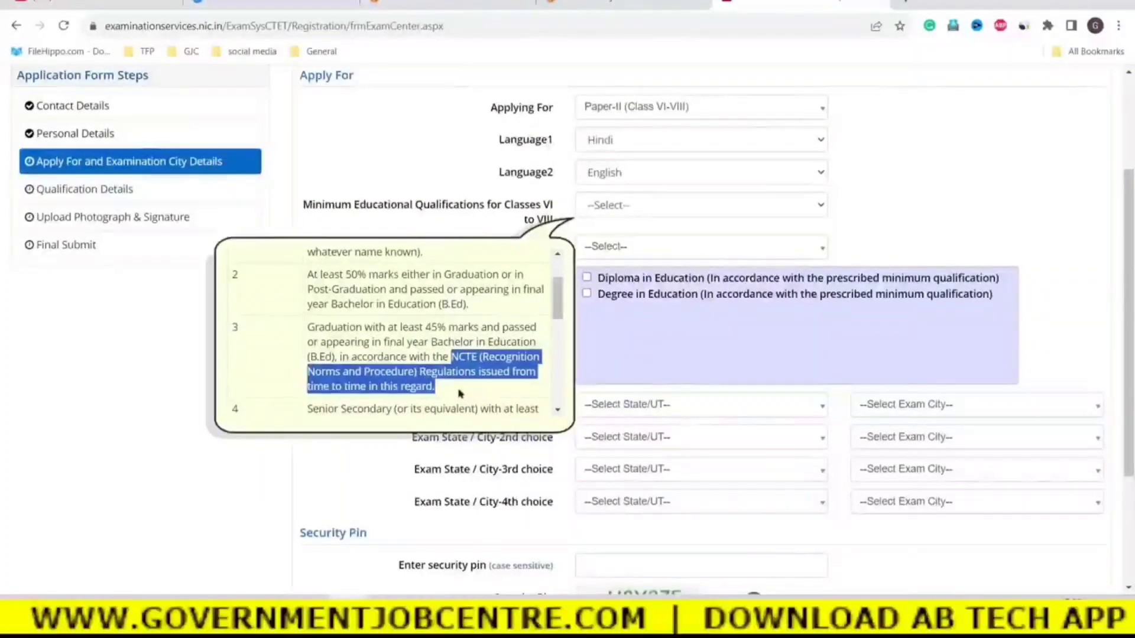
{"action": "scroll", "coordinate": [449, 387], "scroll_direction": "down", "scroll_amount": 1}
{"action": "left_click", "coordinate": [366, 341]}
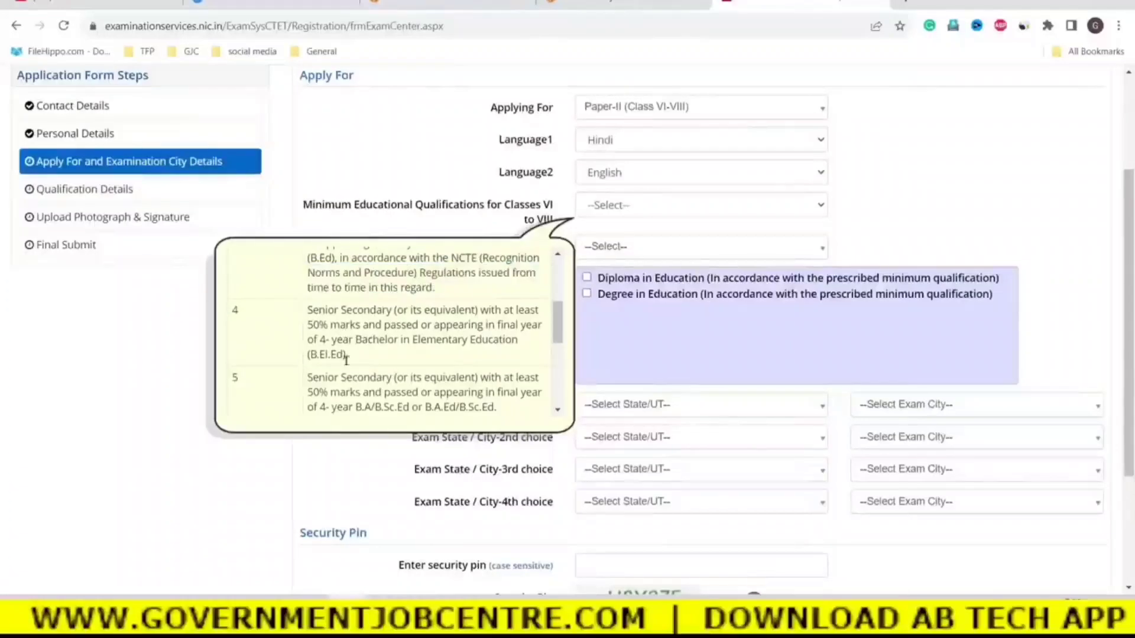
- Read qualifications 4–6, including the four-year degrees and the special education requirement
{"action": "left_click_drag", "start_coordinate": [354, 357], "coordinate": [497, 345]}
{"action": "scroll", "coordinate": [417, 360], "scroll_direction": "down", "scroll_amount": 1}
{"action": "scroll", "coordinate": [417, 360], "scroll_direction": "down", "scroll_amount": 1}
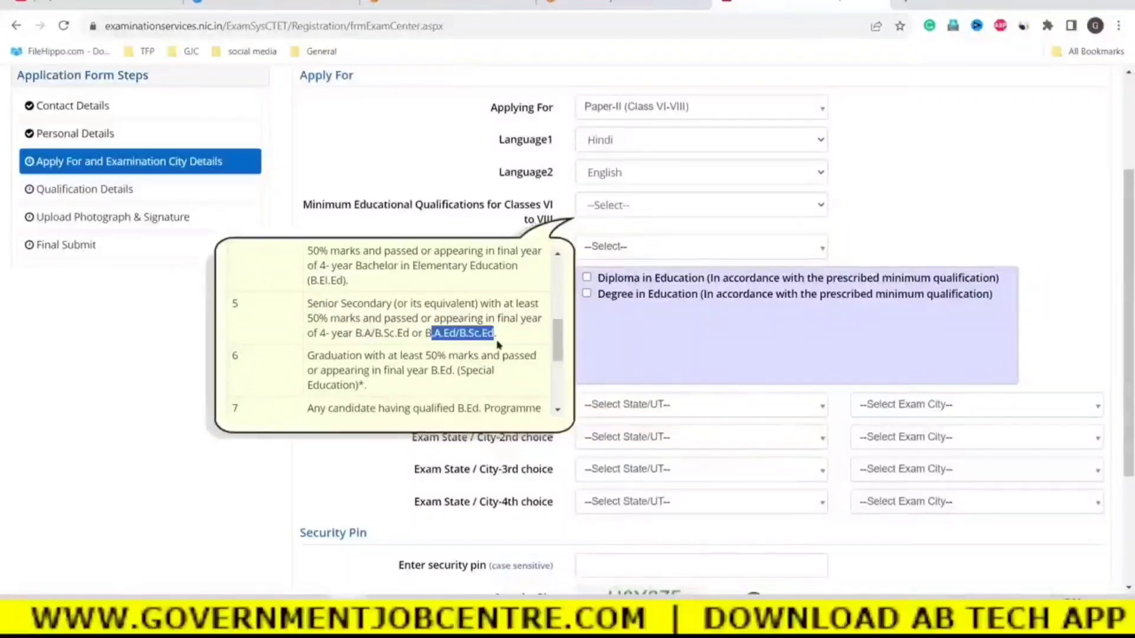
{"action": "left_click", "coordinate": [322, 333]}
{"action": "left_click_drag", "start_coordinate": [321, 333], "coordinate": [497, 333]}
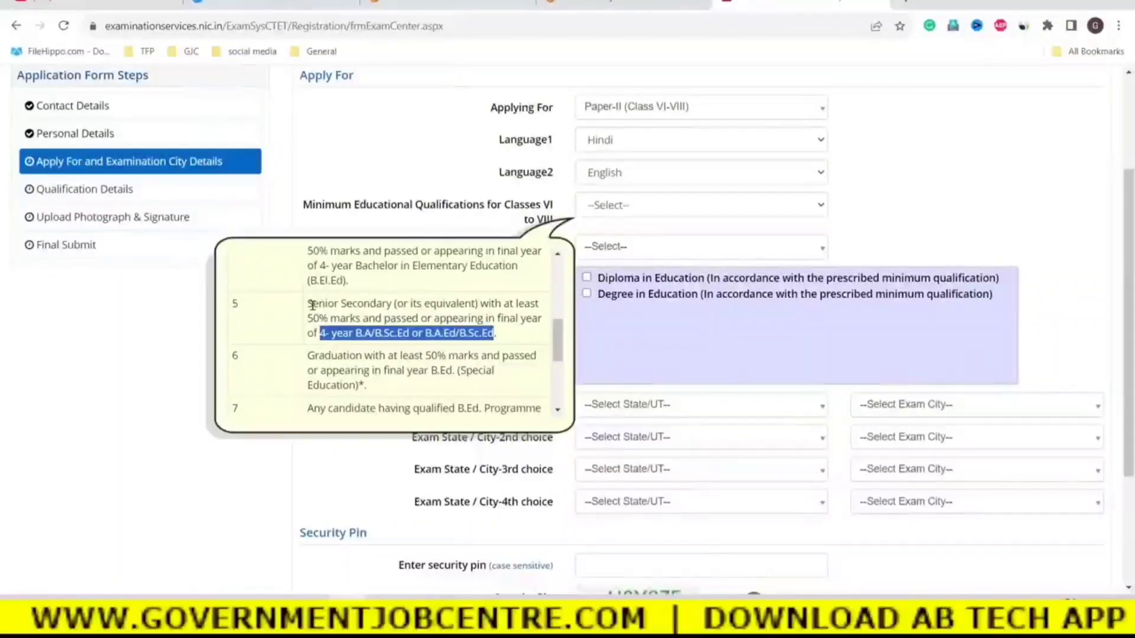
{"action": "scroll", "coordinate": [314, 312], "scroll_direction": "down", "scroll_amount": 1}
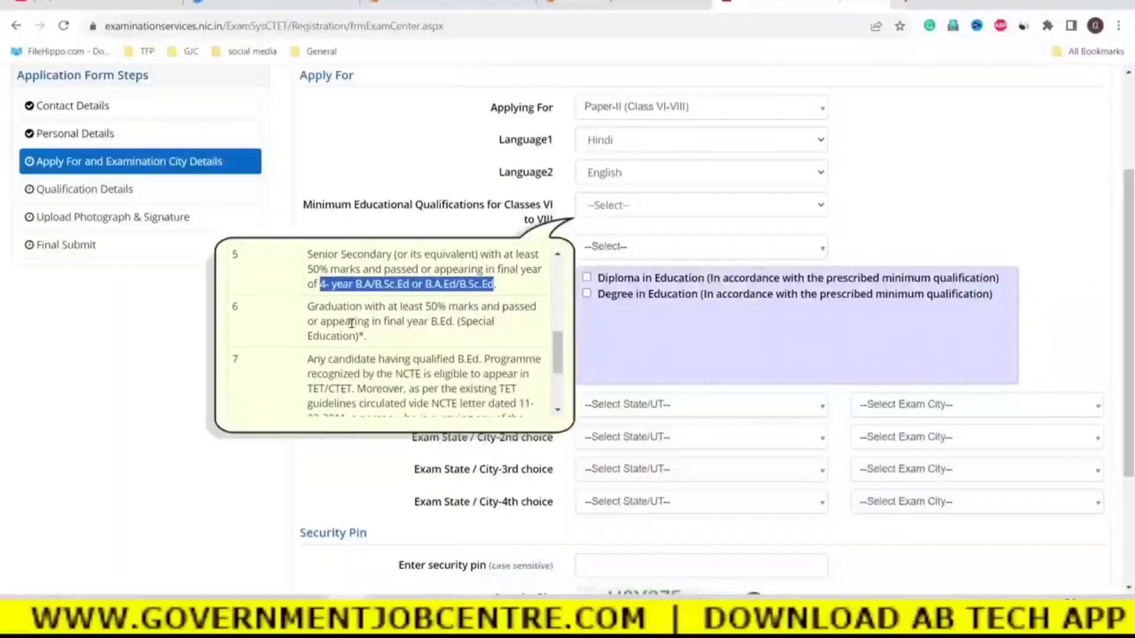
{"action": "left_click_drag", "start_coordinate": [309, 308], "coordinate": [380, 340]}
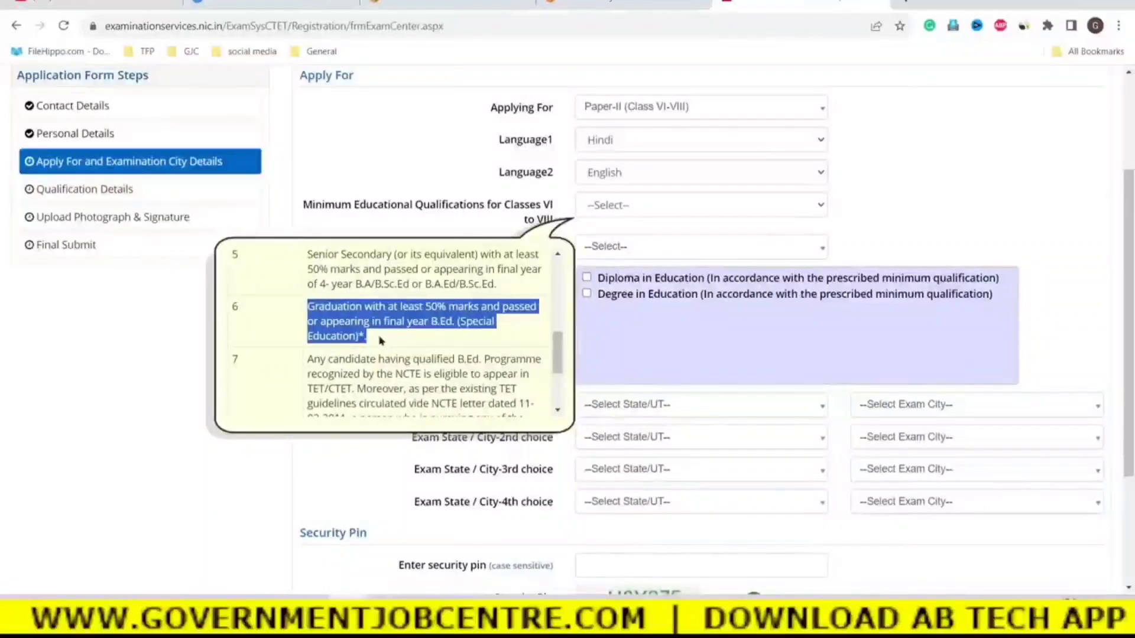
{"action": "scroll", "coordinate": [382, 341], "scroll_direction": "down", "scroll_amount": 1}
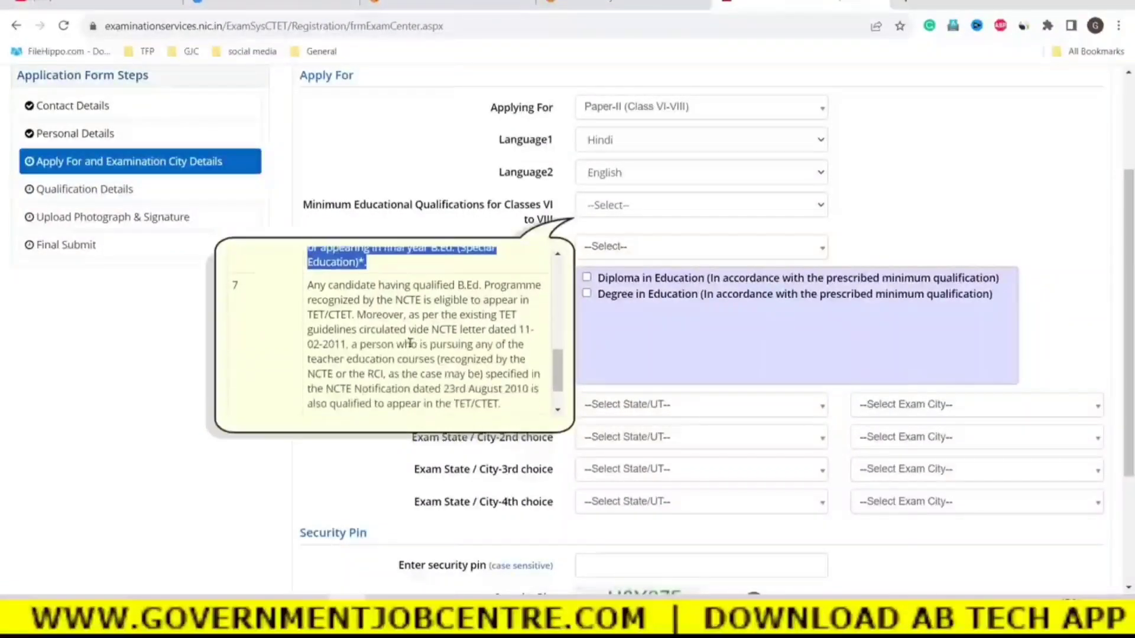
{"action": "left_click", "coordinate": [366, 338]}
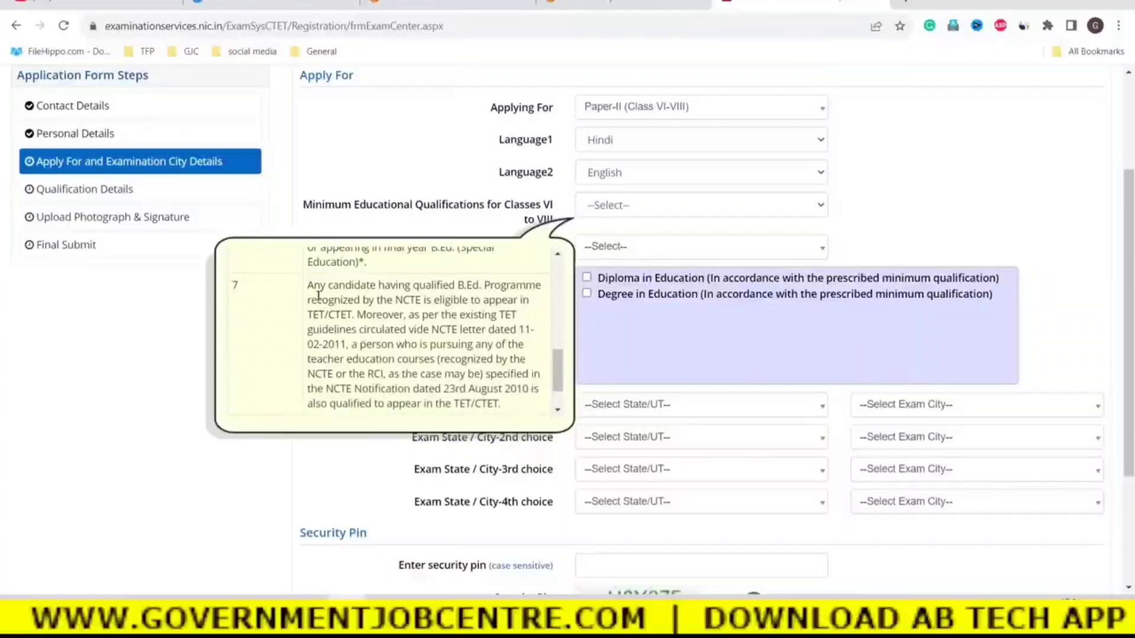
- Read qualifications 7 and 8: TET guidelines, 55% post-graduation and B.Ed.-M.Ed
{"action": "left_click_drag", "start_coordinate": [310, 284], "coordinate": [420, 318]}
{"action": "scroll", "coordinate": [449, 338], "scroll_direction": "down", "scroll_amount": 1}
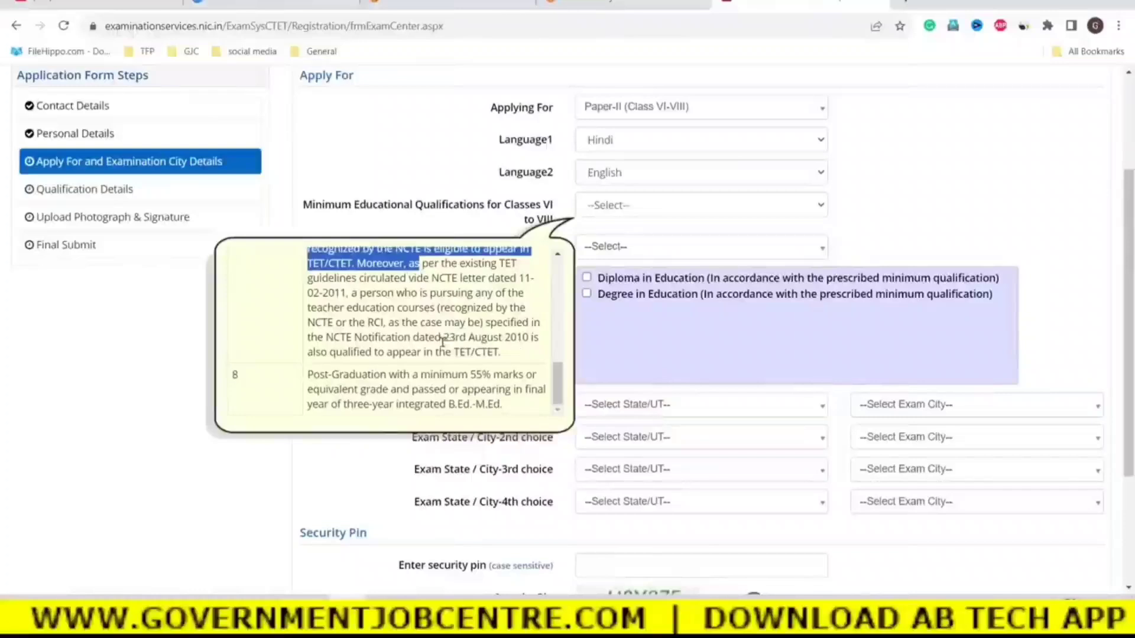
{"action": "left_click_drag", "start_coordinate": [360, 338], "coordinate": [500, 352]}
{"action": "scroll", "coordinate": [417, 351], "scroll_direction": "up", "scroll_amount": 1}
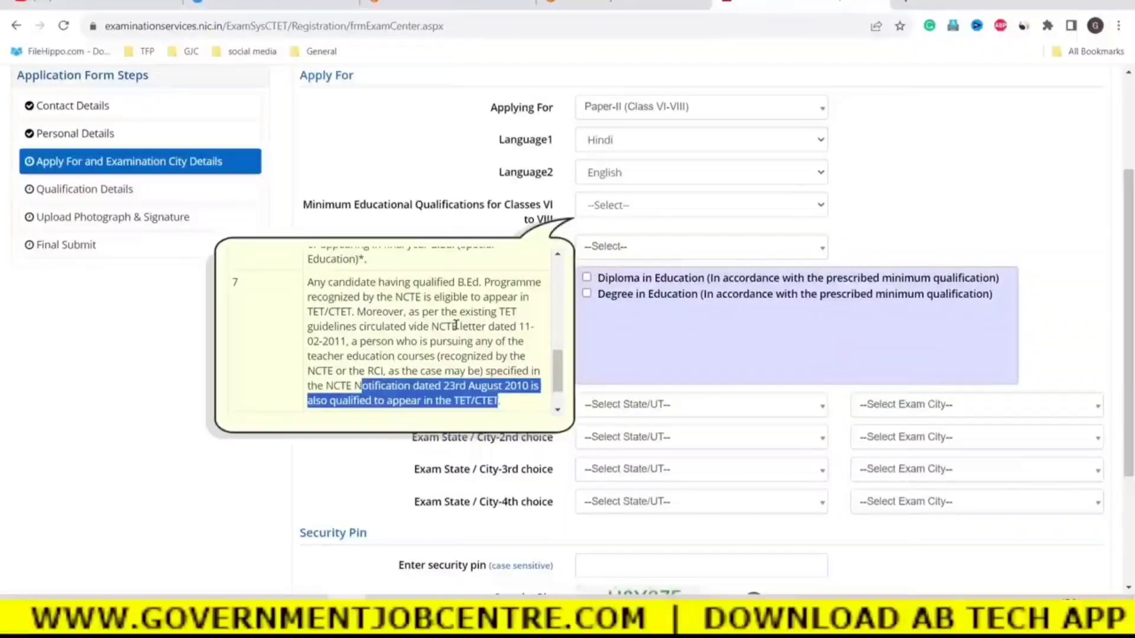
{"action": "left_click", "coordinate": [379, 341]}
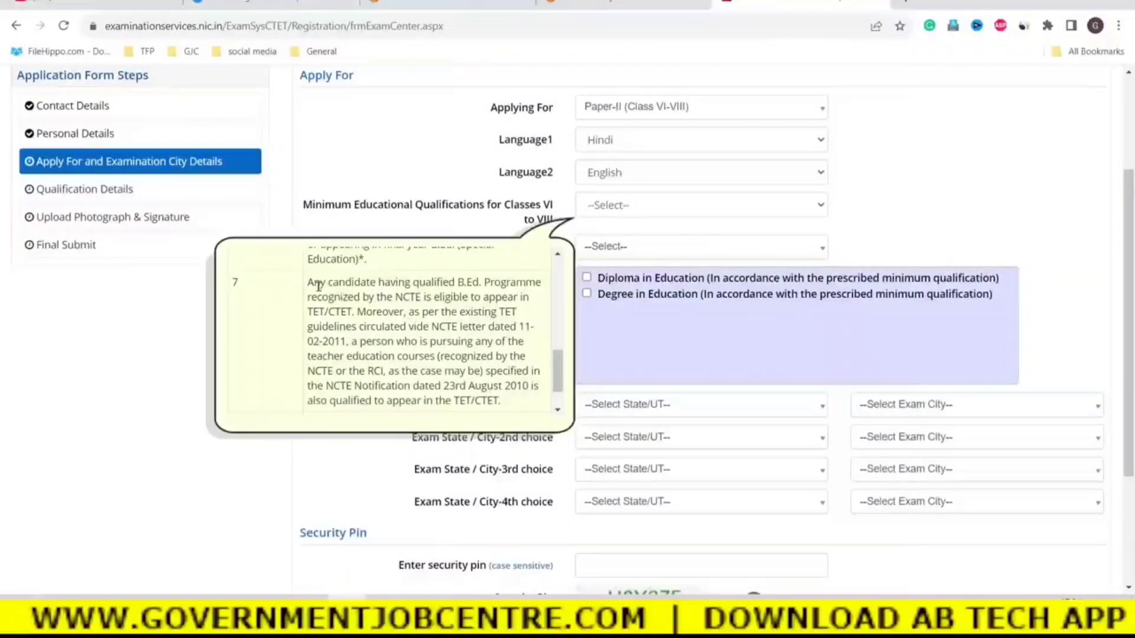
{"action": "left_click_drag", "start_coordinate": [307, 284], "coordinate": [349, 348]}
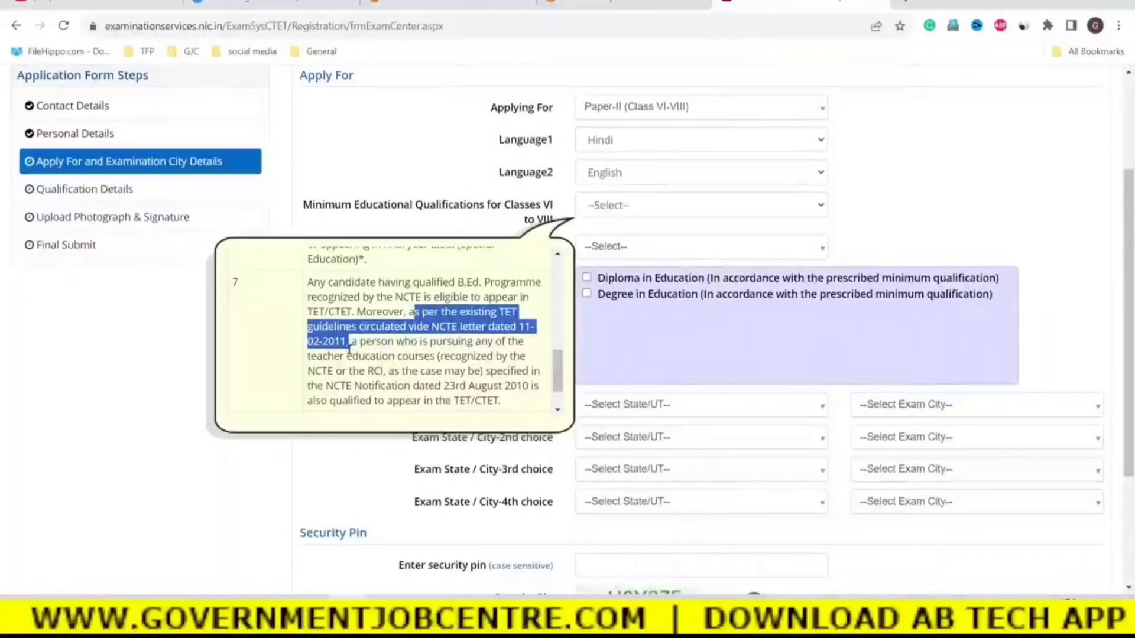
{"action": "scroll", "coordinate": [427, 348], "scroll_direction": "down", "scroll_amount": 2}
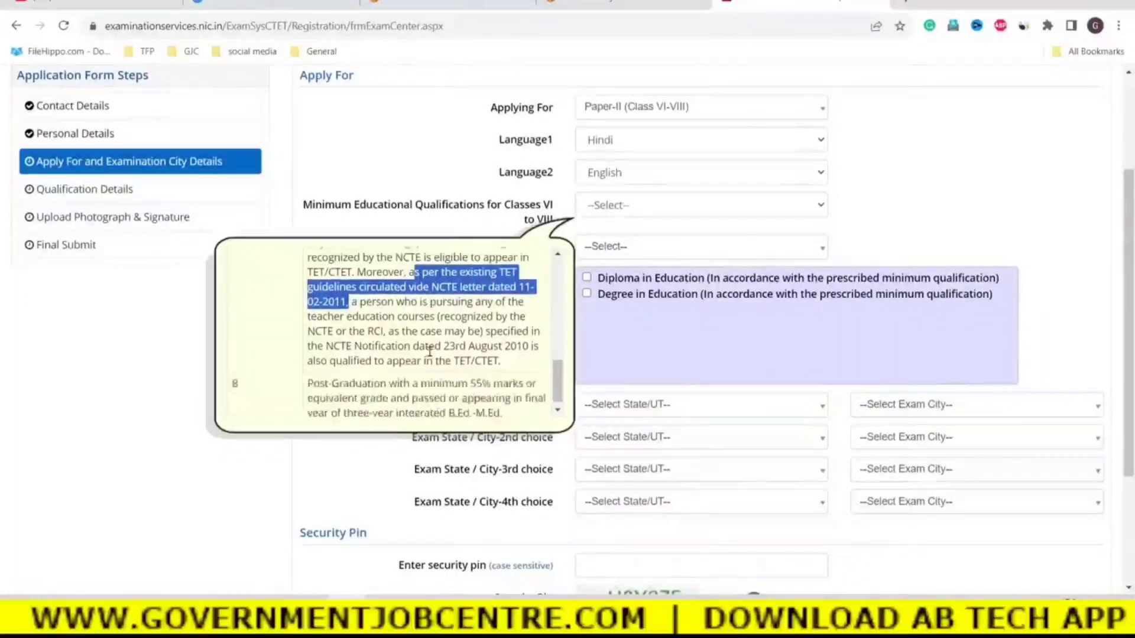
{"action": "left_click_drag", "start_coordinate": [309, 377], "coordinate": [505, 375]}
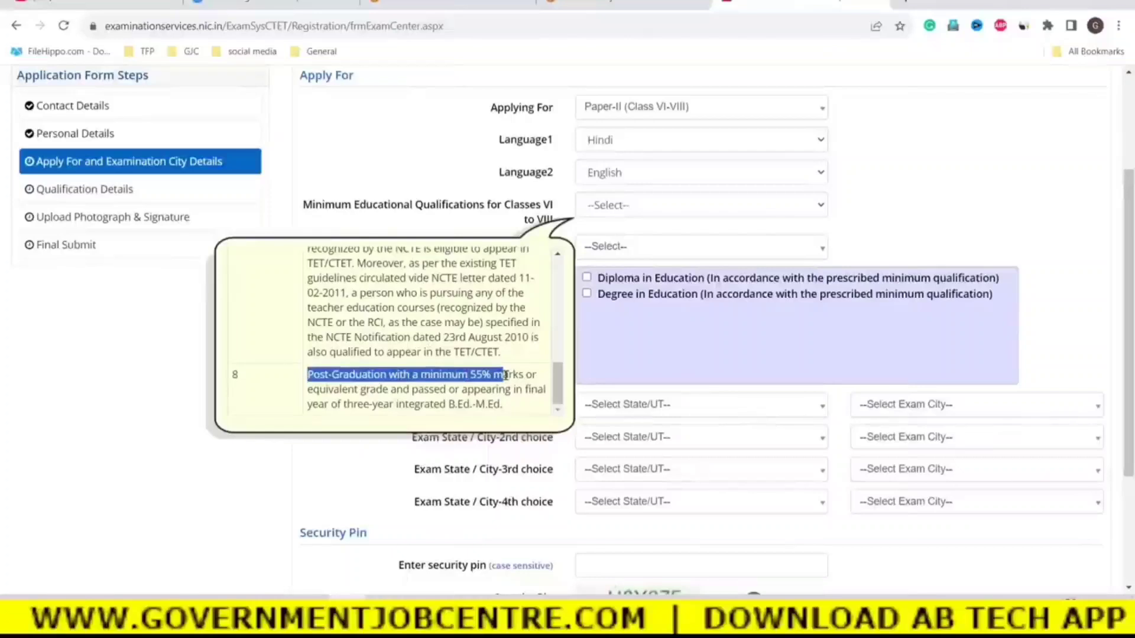
{"action": "left_click_drag", "start_coordinate": [449, 404], "coordinate": [504, 406]}
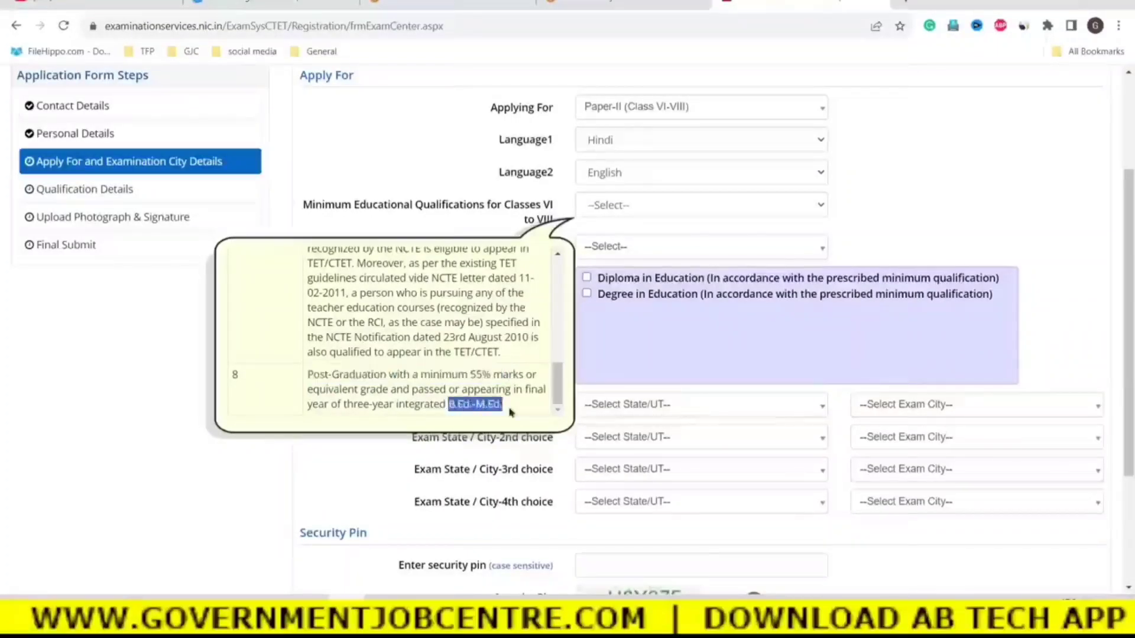
- Set the minimum qualification to option 2
{"action": "left_click", "coordinate": [969, 235]}
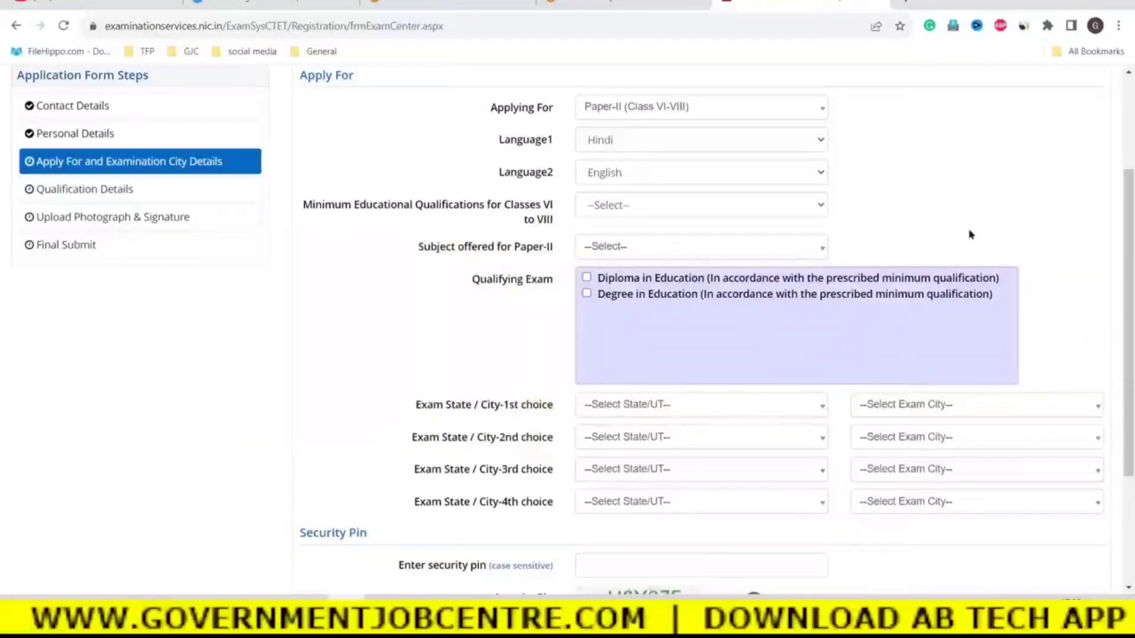
{"action": "left_click", "coordinate": [618, 207]}
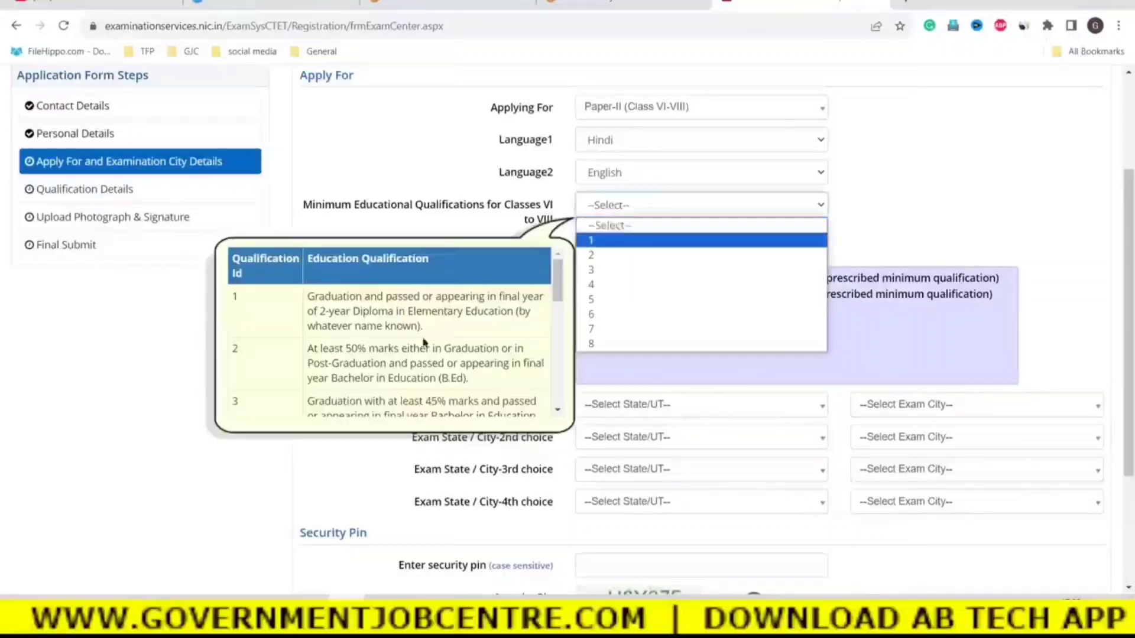
{"action": "scroll", "coordinate": [391, 349], "scroll_direction": "up", "scroll_amount": 2}
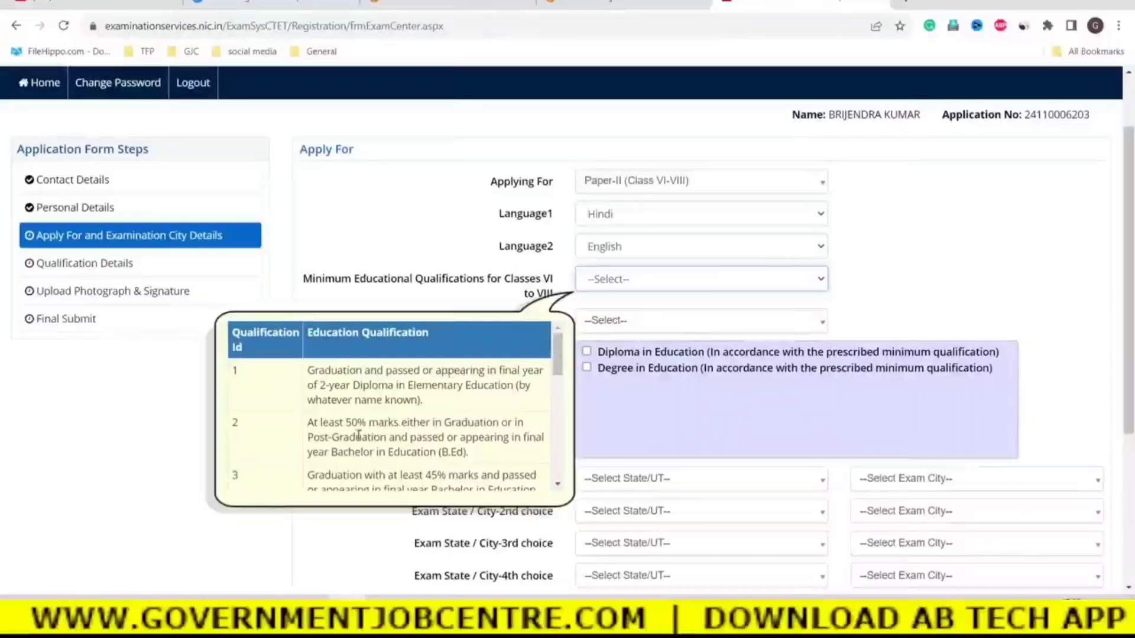
{"action": "left_click", "coordinate": [612, 282]}
{"action": "left_click", "coordinate": [614, 313]}
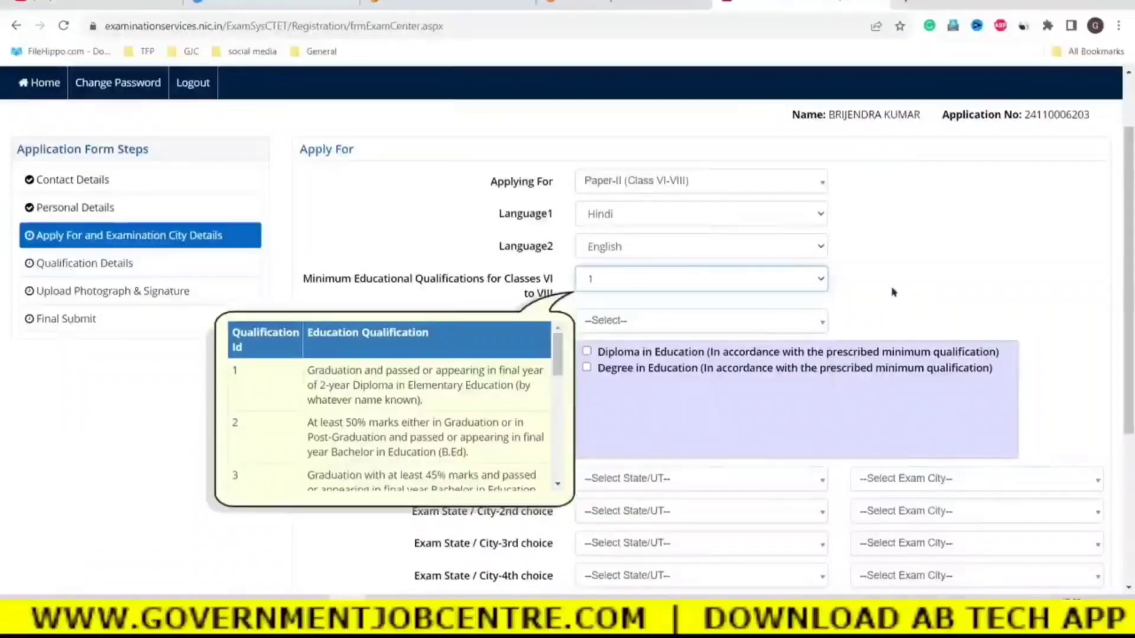
{"action": "left_click", "coordinate": [674, 291]}
{"action": "left_click", "coordinate": [599, 331]}
{"action": "scroll", "coordinate": [596, 220], "scroll_direction": "down", "scroll_amount": 2}
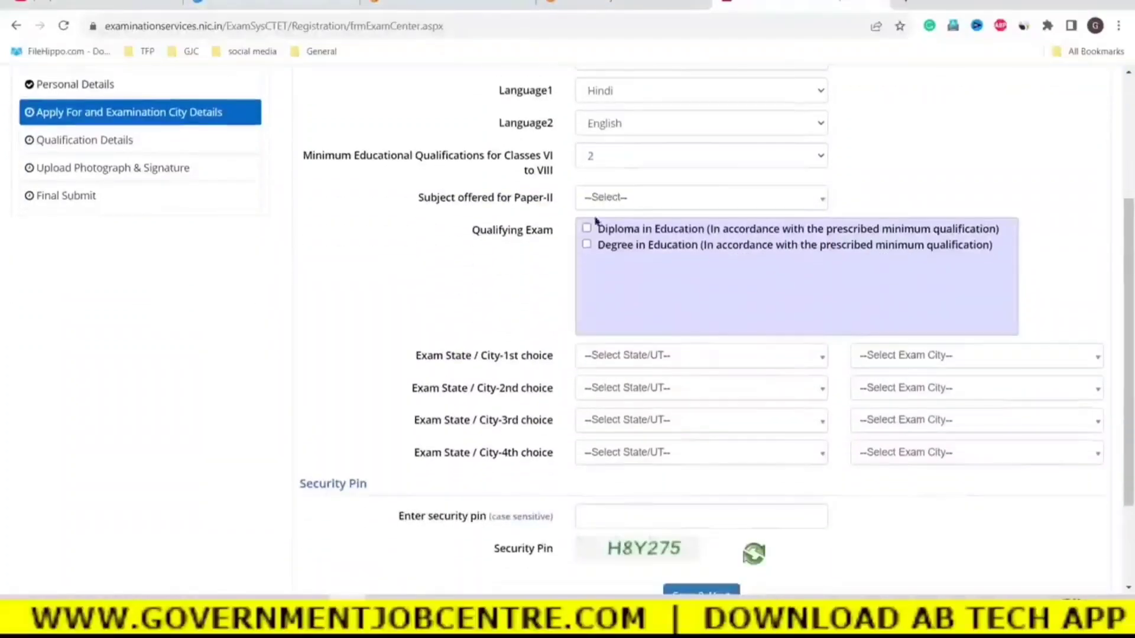
- Choose Social Science as the Paper-II subject, keeping minimum qualification at 2
{"action": "left_click", "coordinate": [623, 201]}
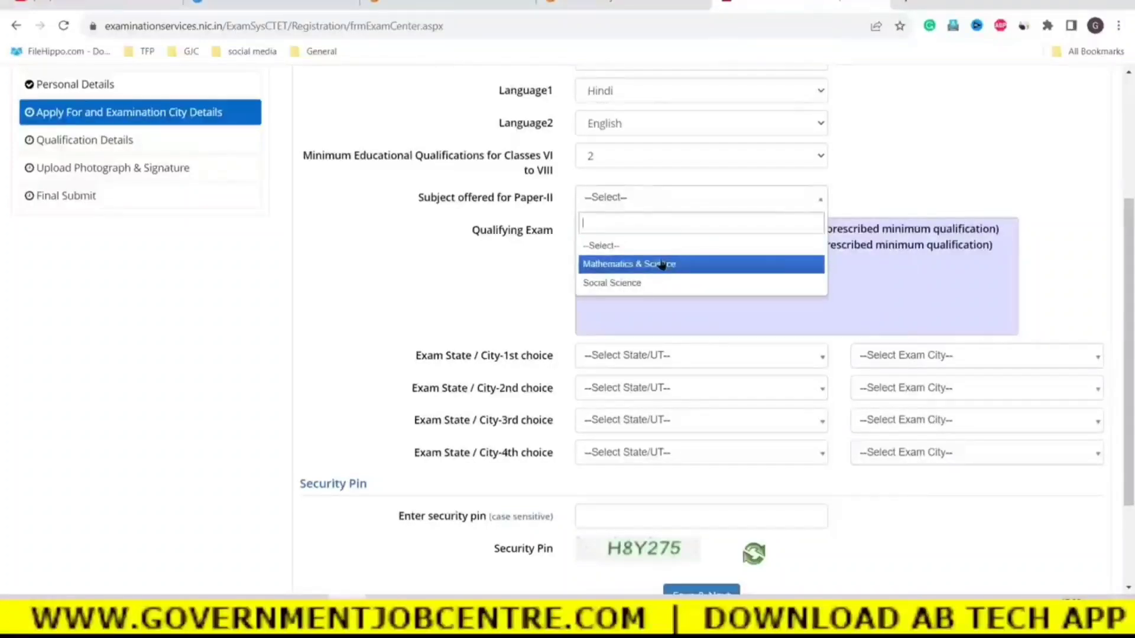
{"action": "left_click", "coordinate": [602, 284]}
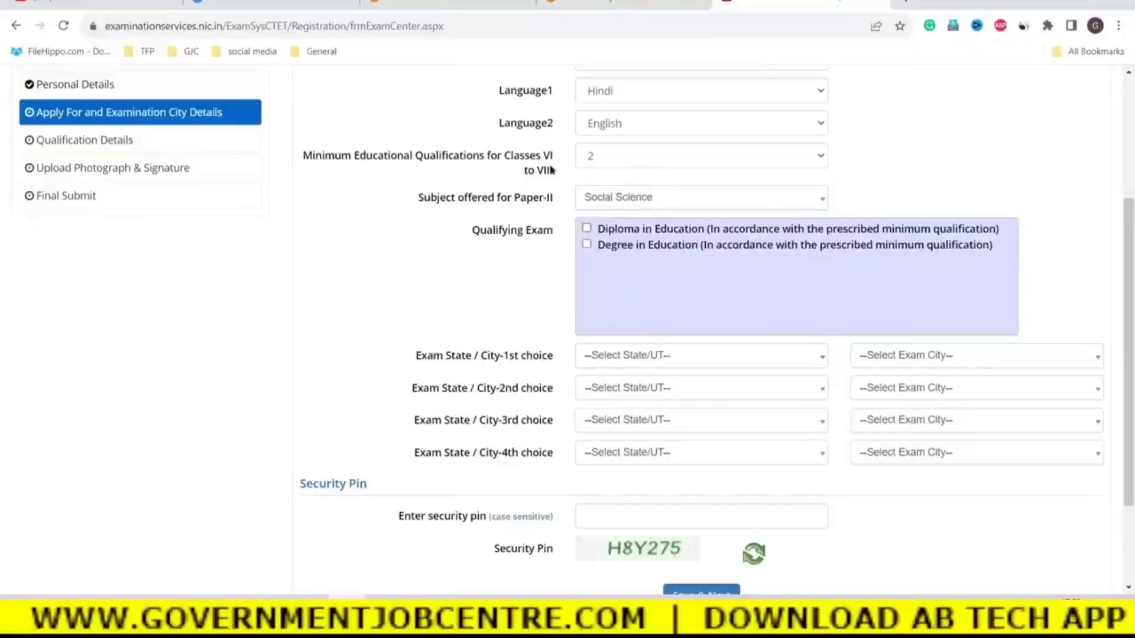
{"action": "left_click", "coordinate": [600, 164]}
{"action": "key", "text": "Down"}
{"action": "key", "text": "Down"}
{"action": "key", "text": "Down"}
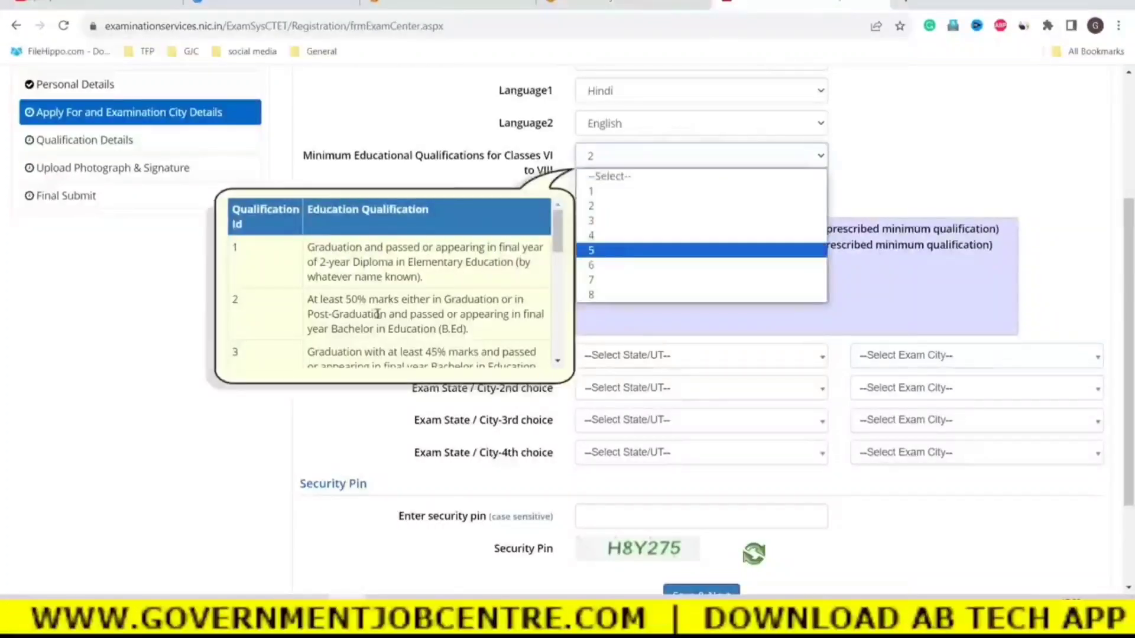
{"action": "left_click", "coordinate": [1024, 179]}
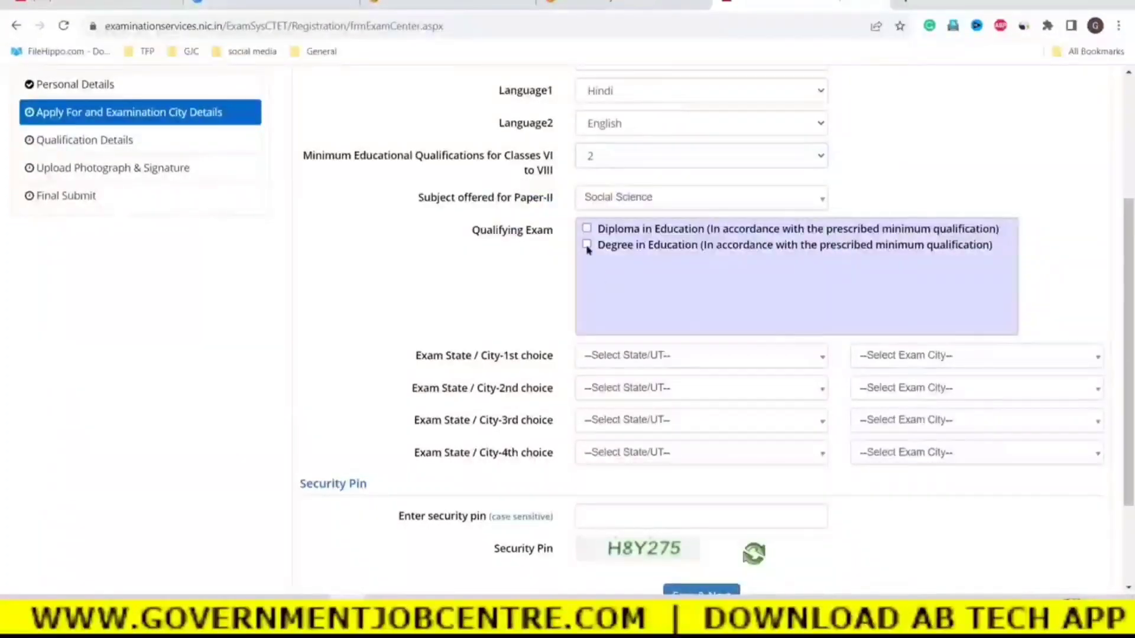
{"action": "left_click", "coordinate": [615, 164]}
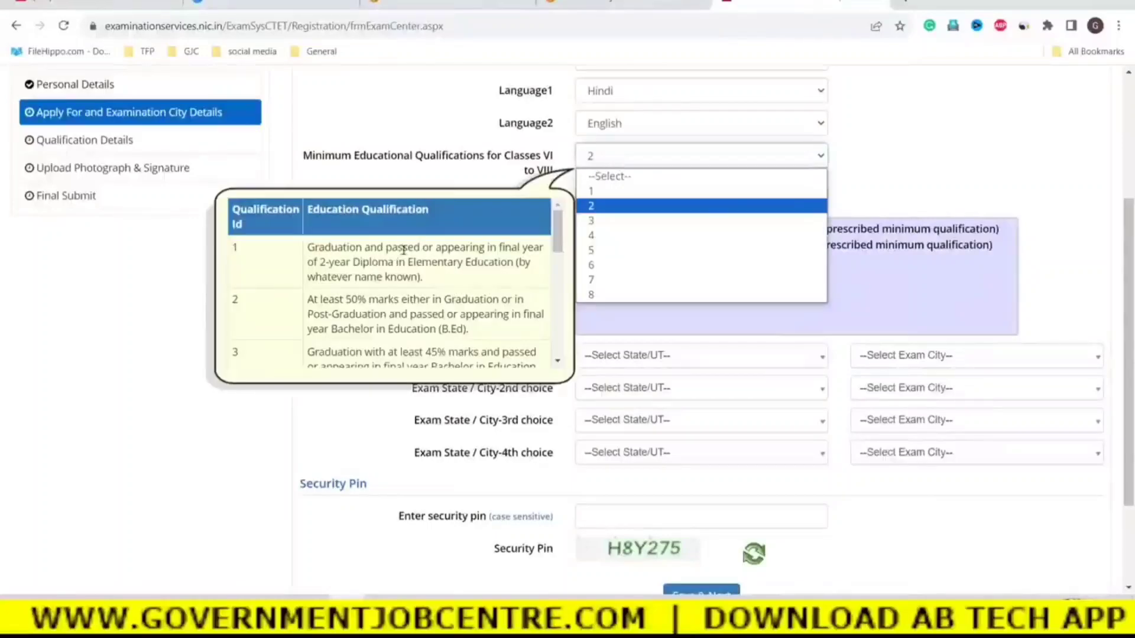
{"action": "left_click", "coordinate": [989, 190]}
- Leave Degree in Education as the only ticked qualifying exam
{"action": "left_click", "coordinate": [587, 228]}
{"action": "left_click", "coordinate": [586, 246]}
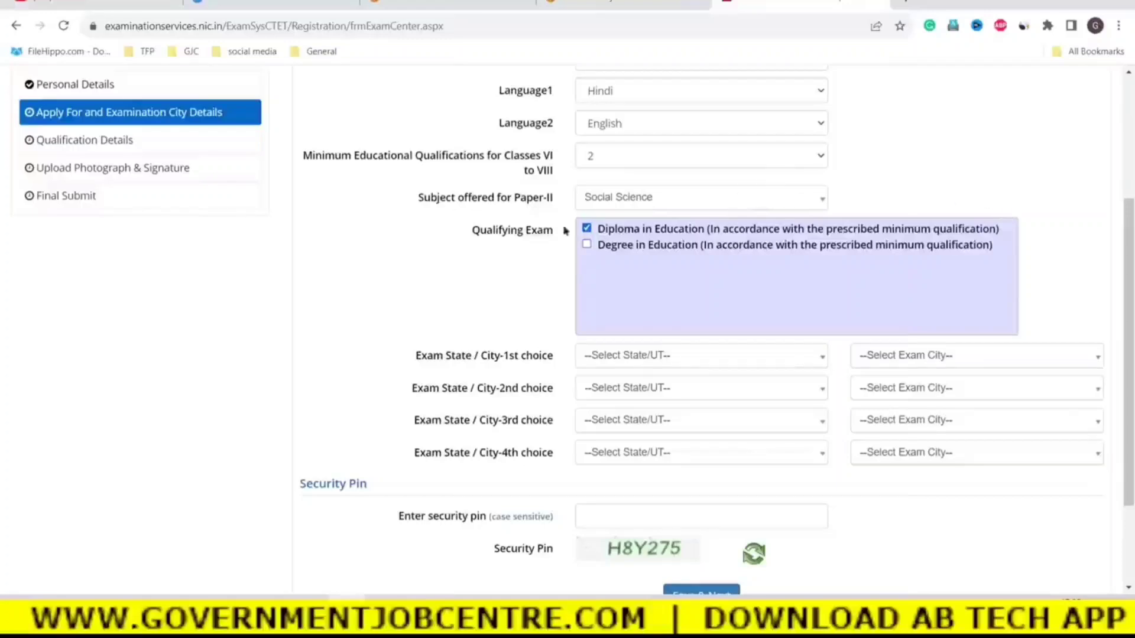
{"action": "left_click", "coordinate": [586, 245]}
{"action": "left_click", "coordinate": [587, 229]}
{"action": "scroll", "coordinate": [1115, 304], "scroll_direction": "down", "scroll_amount": 2}
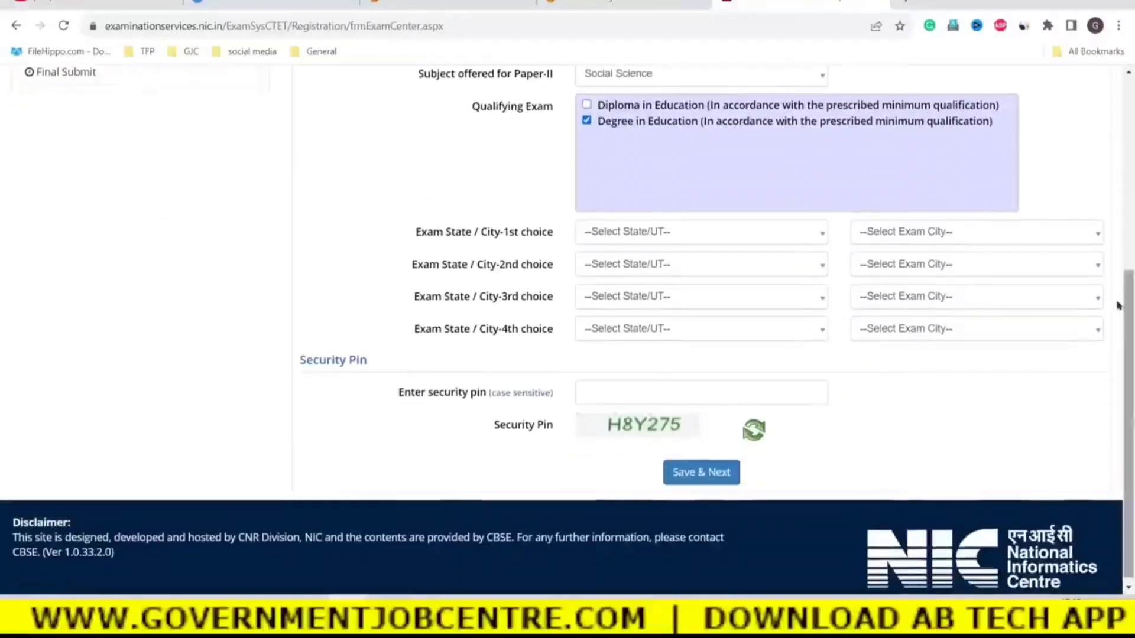
- Set the 1st exam city choice to Prayagraj (Allahabad), Uttar Pradesh
{"action": "left_click", "coordinate": [625, 232]}
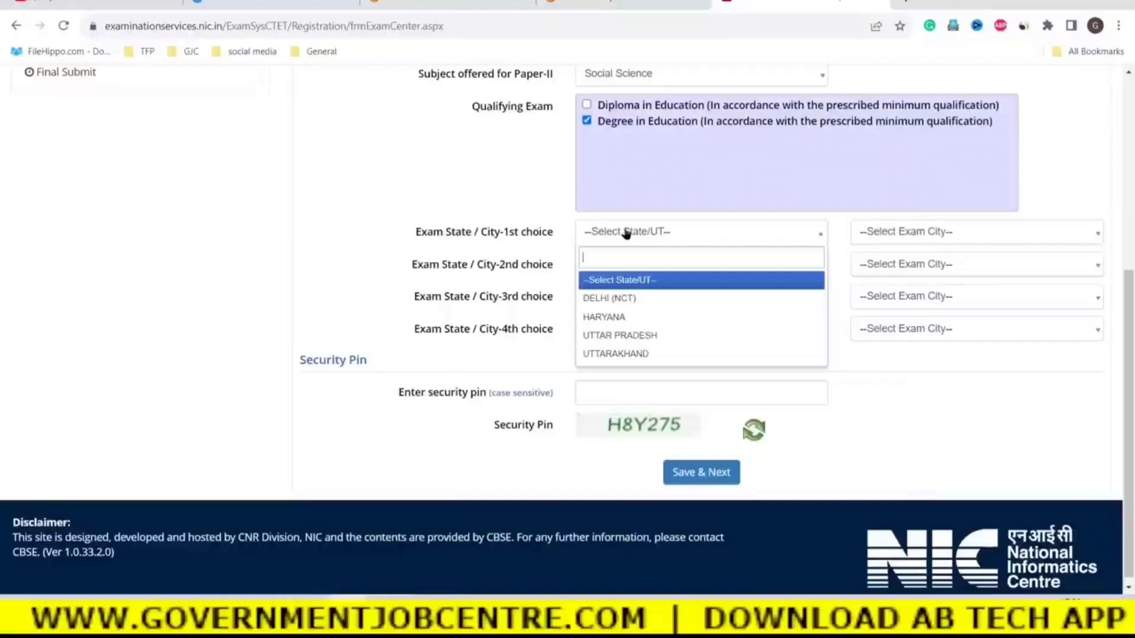
{"action": "left_click", "coordinate": [604, 335]}
{"action": "left_click", "coordinate": [883, 235]}
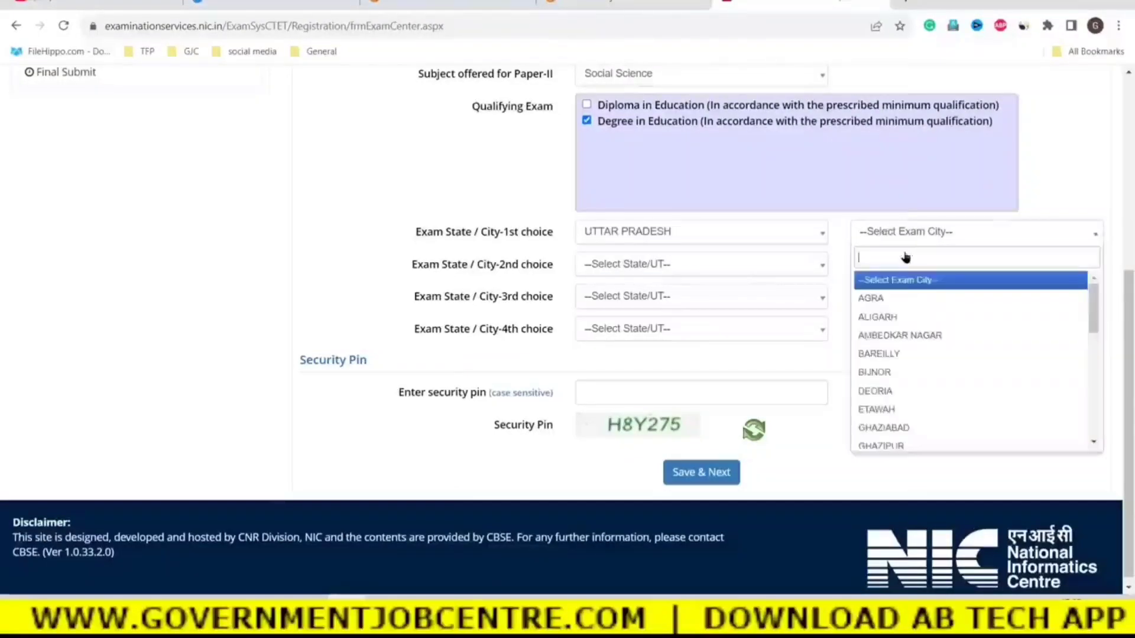
{"action": "scroll", "coordinate": [925, 351], "scroll_direction": "down", "scroll_amount": 8}
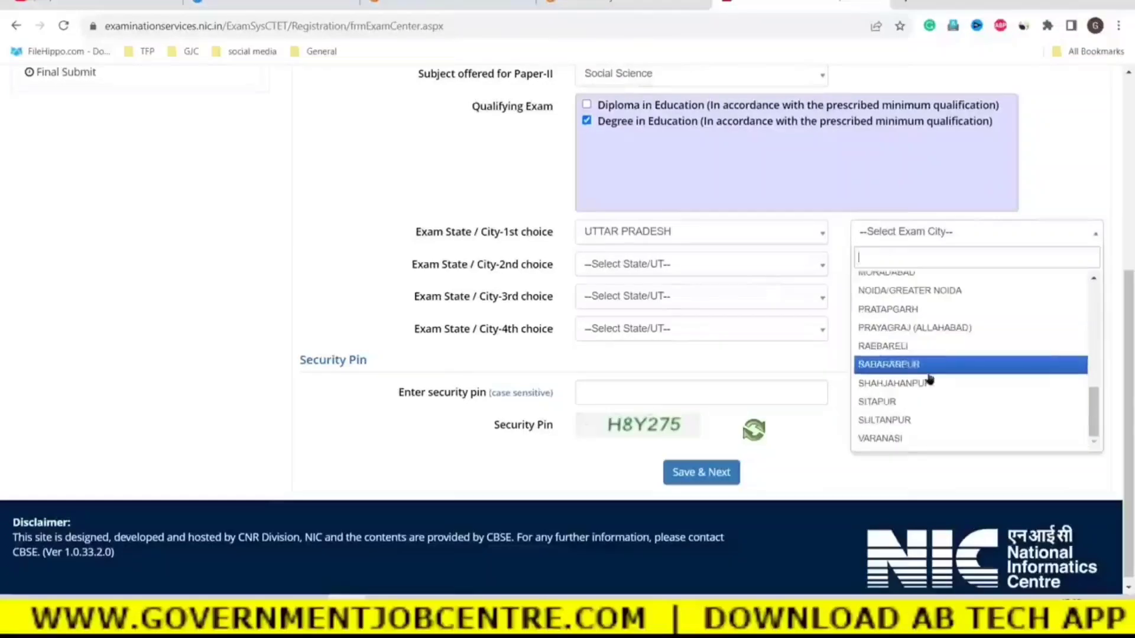
{"action": "scroll", "coordinate": [904, 373], "scroll_direction": "up", "scroll_amount": 2}
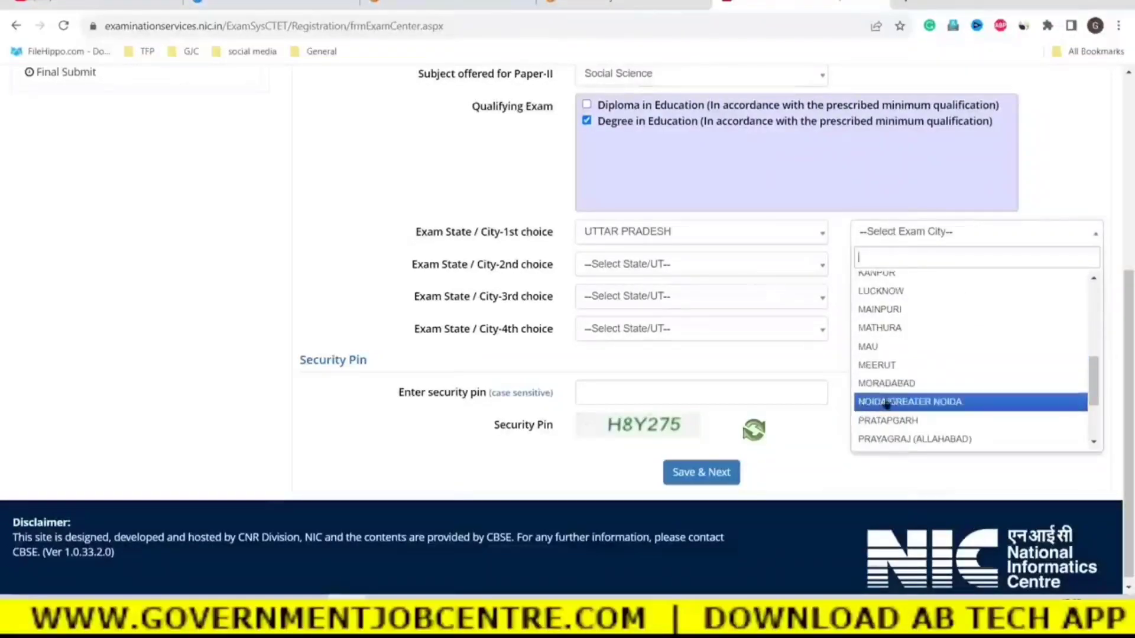
{"action": "type", "text": "p"}
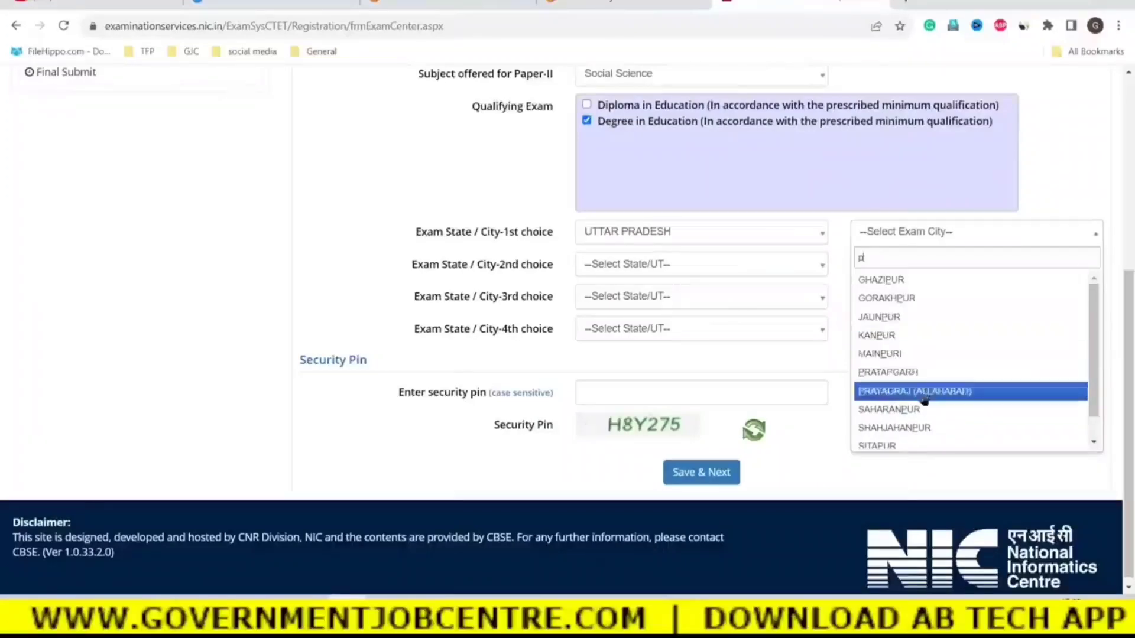
{"action": "left_click", "coordinate": [871, 393]}
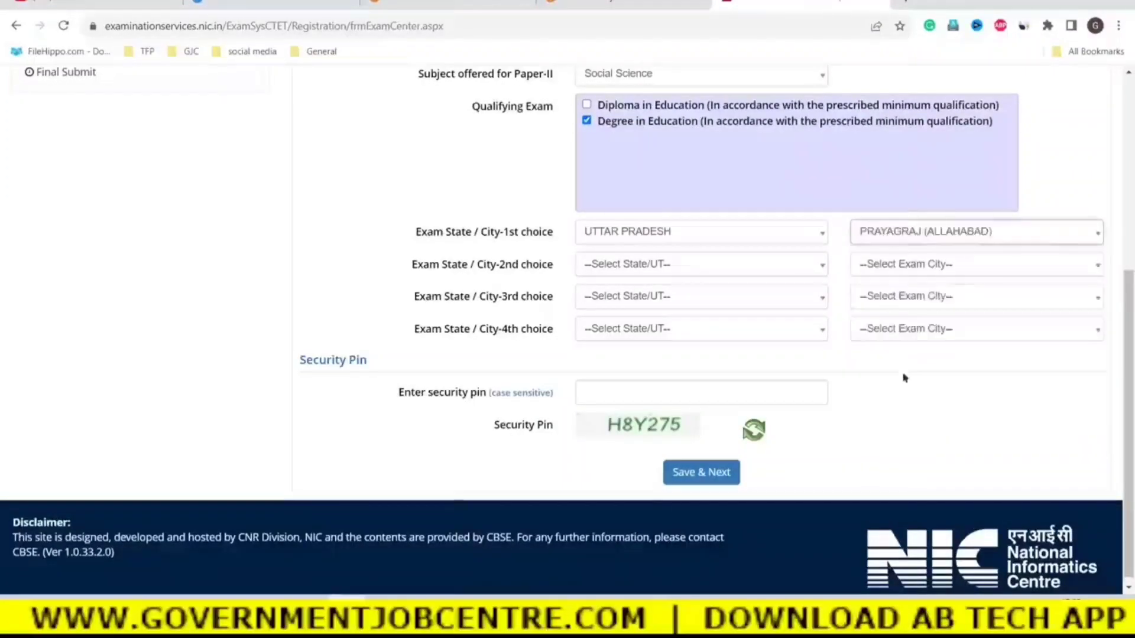
- Set the 2nd and 3rd city choices to Lucknow and Kanpur in Uttar Pradesh
{"action": "left_click", "coordinate": [622, 265]}
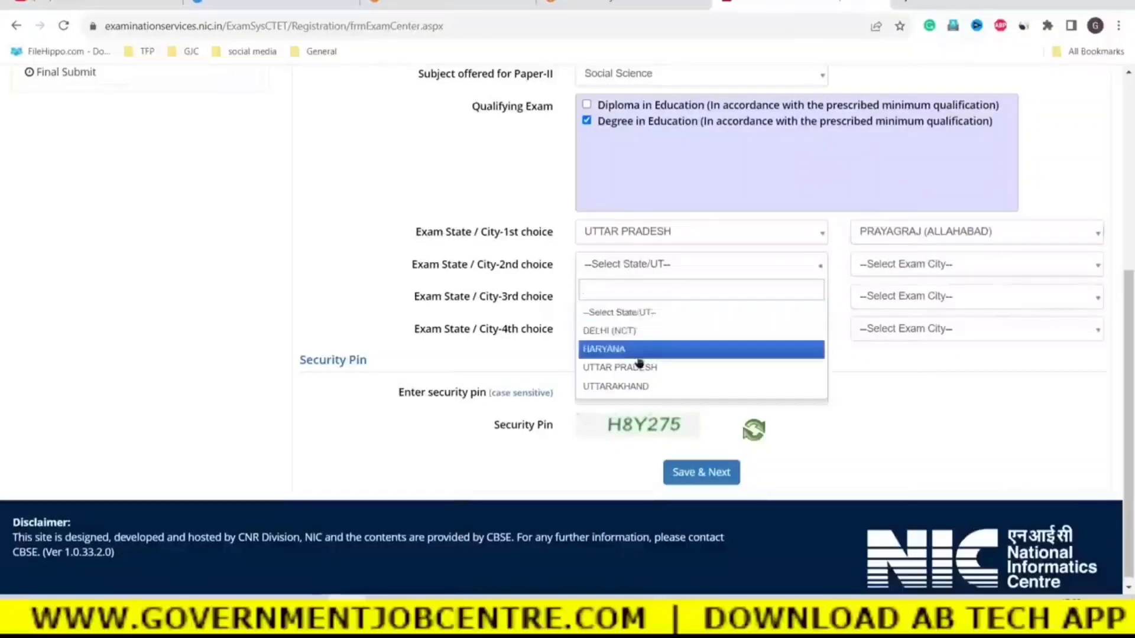
{"action": "left_click", "coordinate": [619, 368]}
{"action": "left_click", "coordinate": [880, 266]}
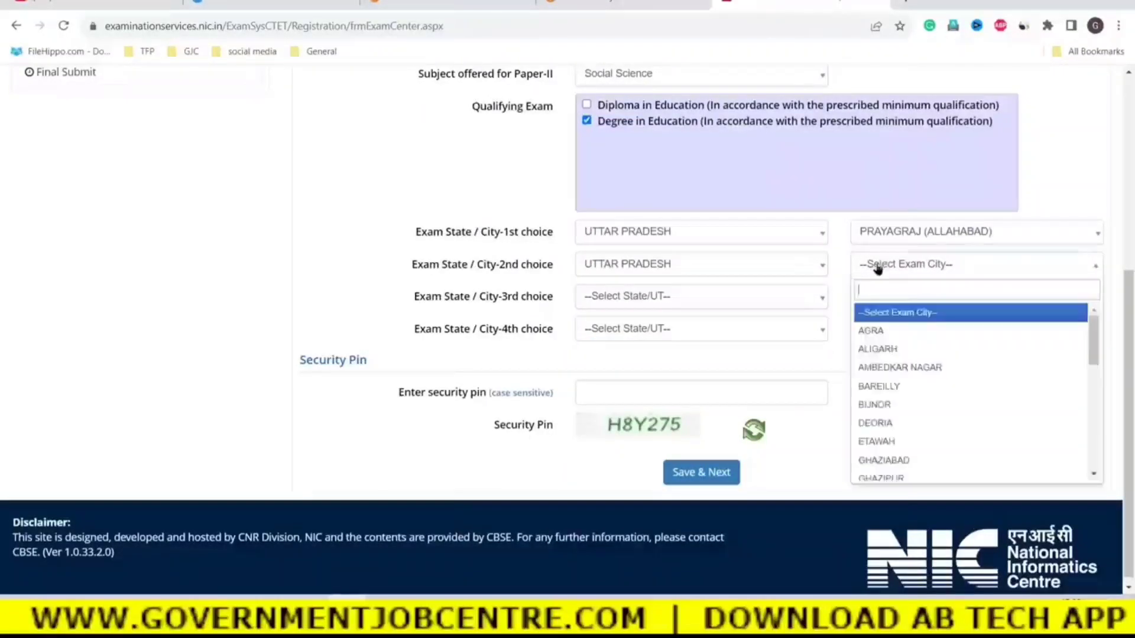
{"action": "type", "text": "l"}
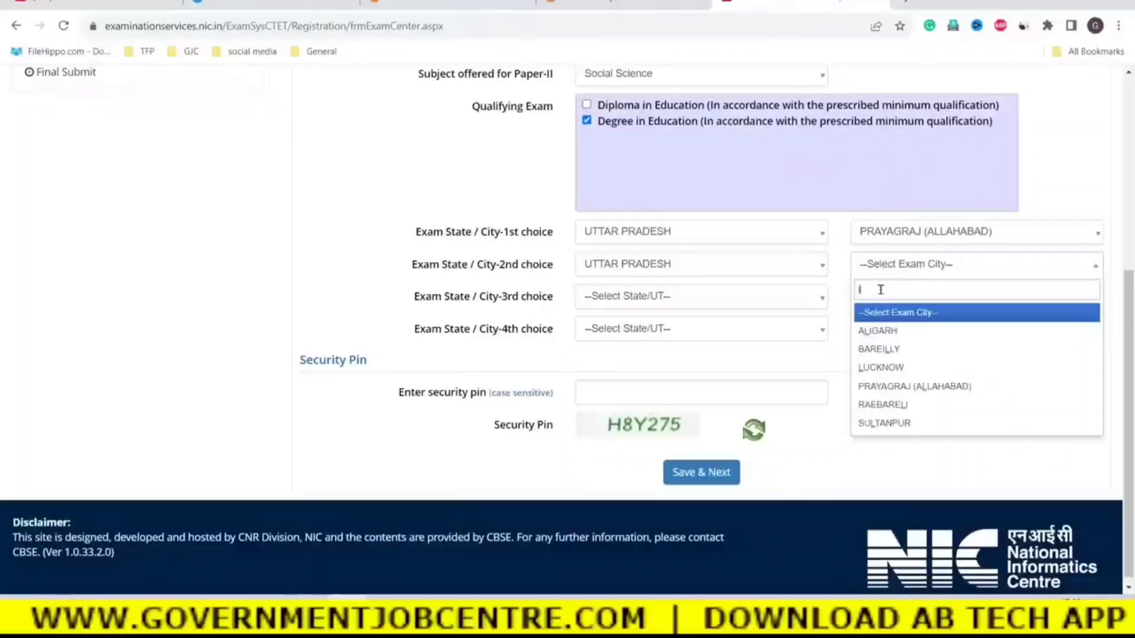
{"action": "left_click", "coordinate": [870, 368]}
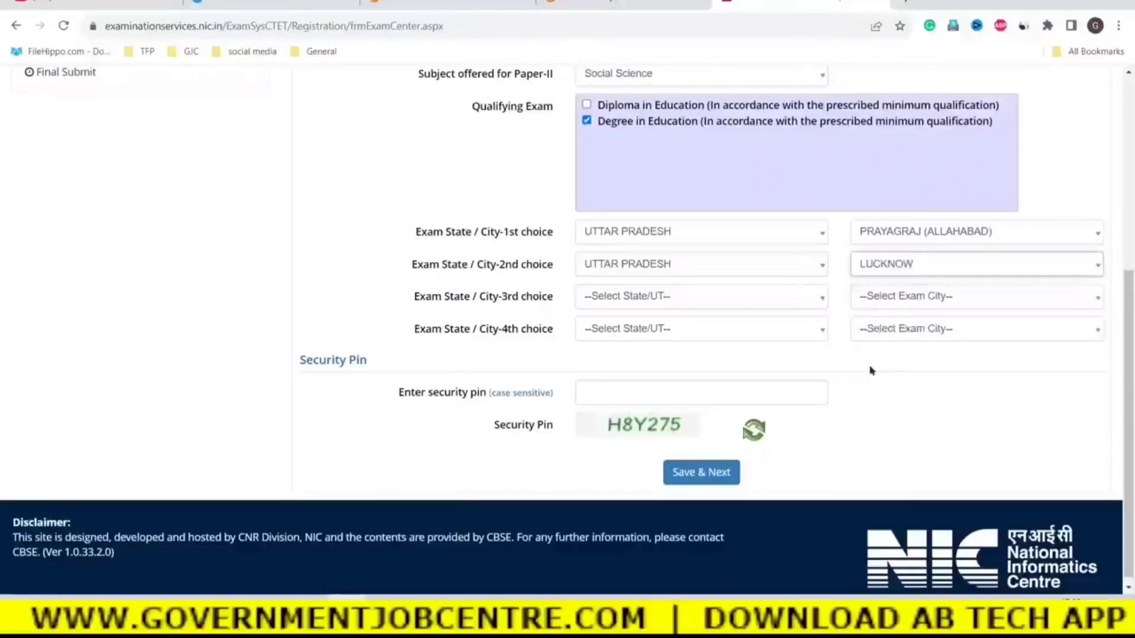
{"action": "left_click", "coordinate": [588, 298]}
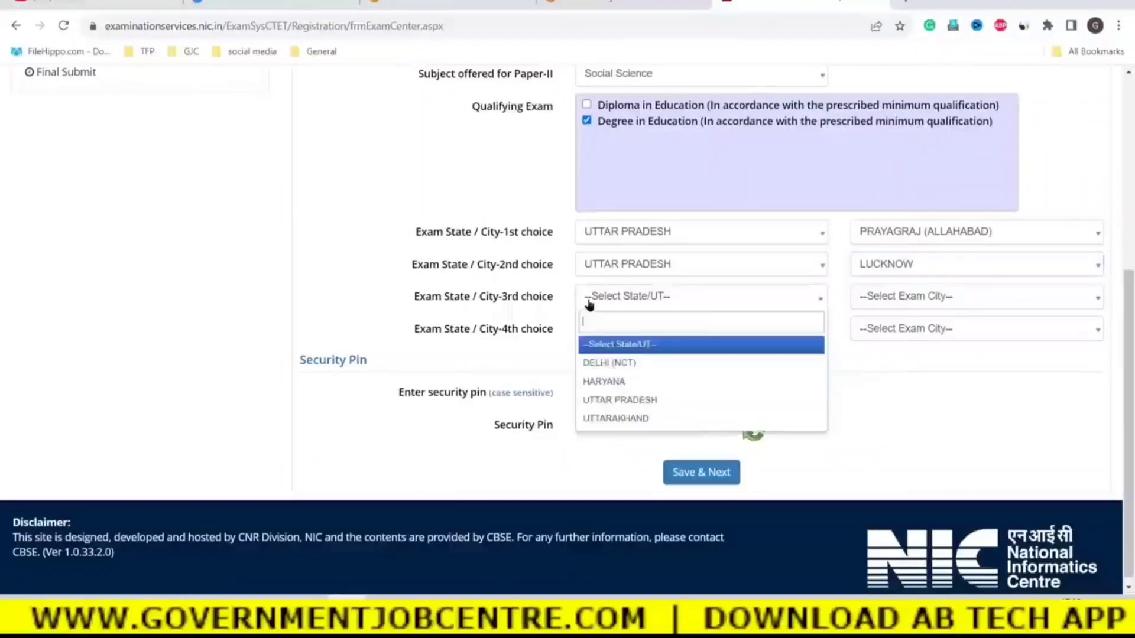
{"action": "left_click", "coordinate": [618, 401]}
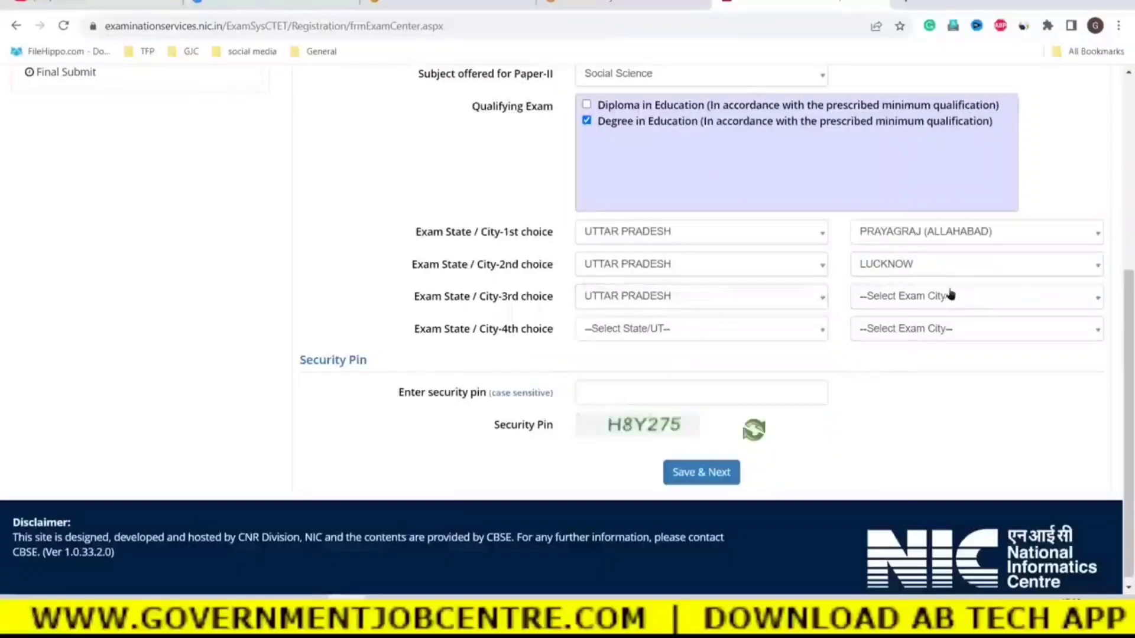
{"action": "left_click", "coordinate": [898, 298]}
{"action": "scroll", "coordinate": [894, 437], "scroll_direction": "down", "scroll_amount": 6}
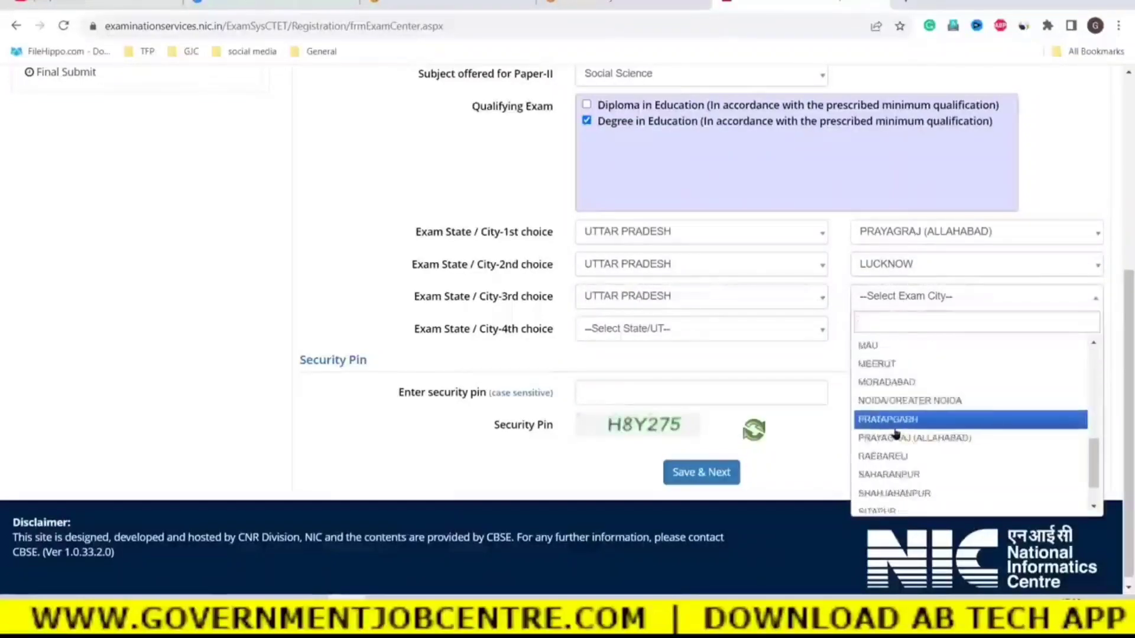
{"action": "type", "text": "k"}
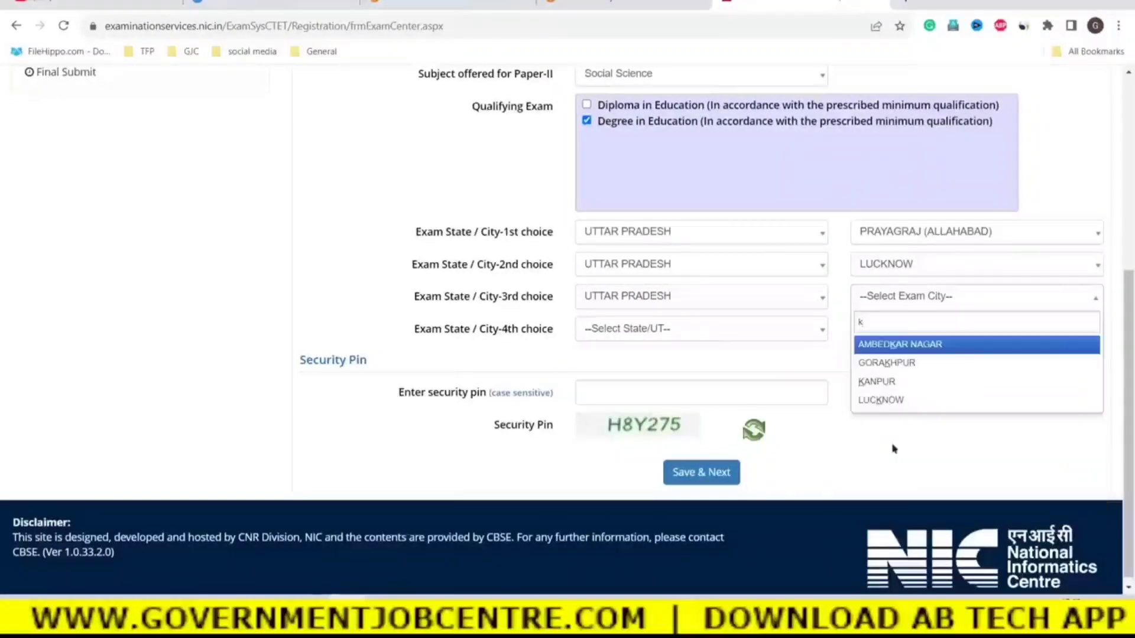
{"action": "left_click", "coordinate": [869, 383]}
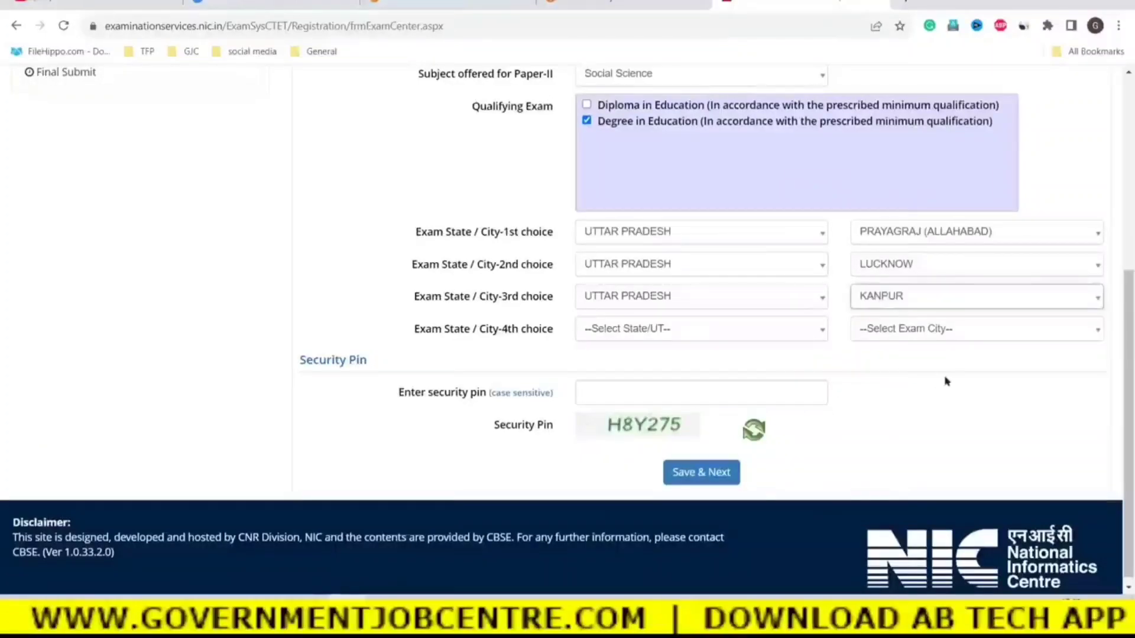
- Set the 4th city choice to Agra, Uttar Pradesh, and enter the displayed security pin
{"action": "left_click", "coordinate": [637, 329]}
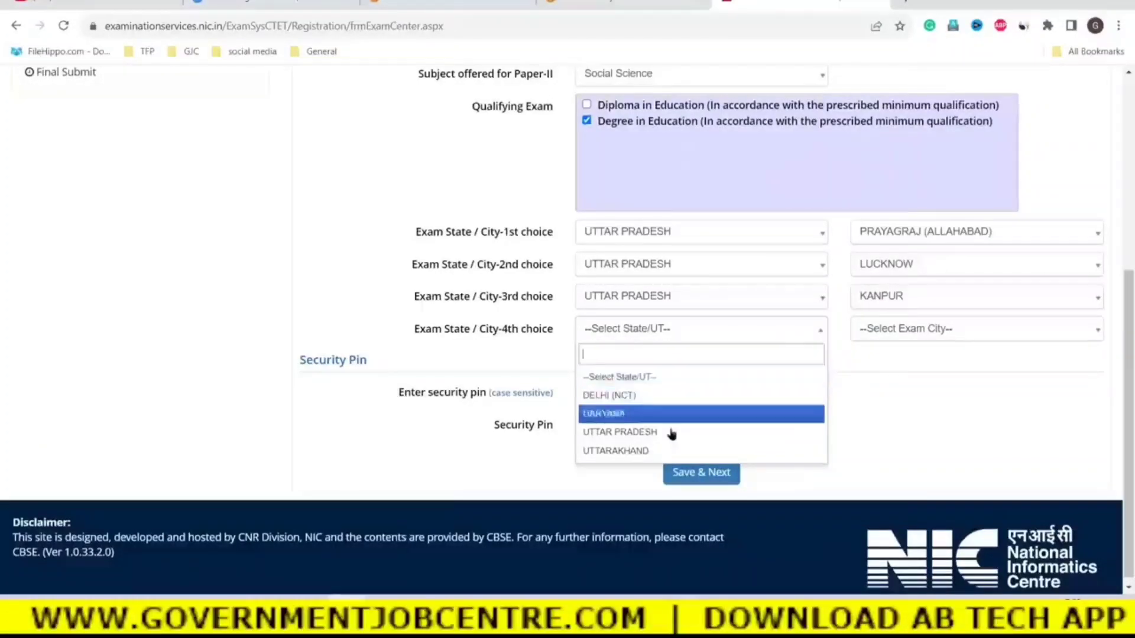
{"action": "left_click", "coordinate": [614, 433]}
{"action": "left_click", "coordinate": [889, 331]}
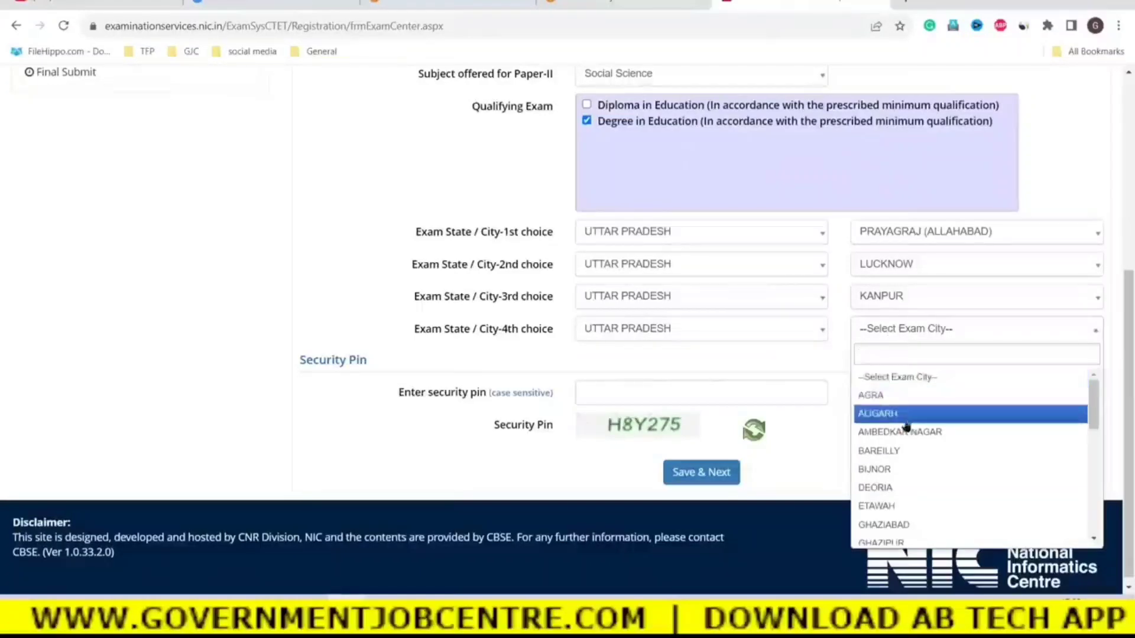
{"action": "scroll", "coordinate": [906, 426], "scroll_direction": "down", "scroll_amount": 6}
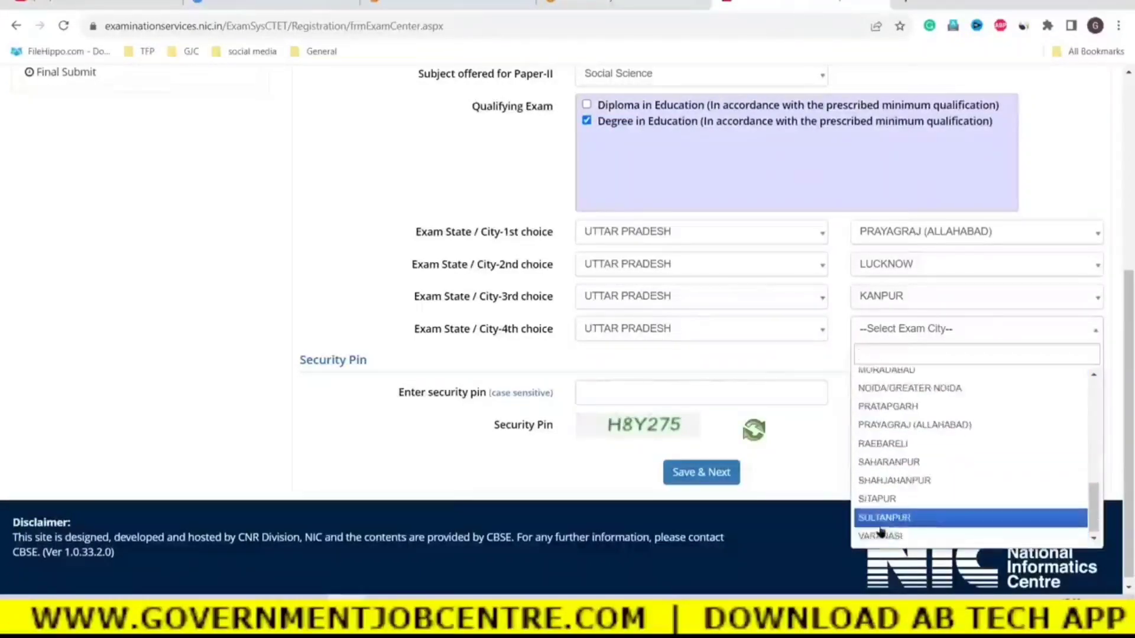
{"action": "scroll", "coordinate": [875, 448], "scroll_direction": "up", "scroll_amount": 2}
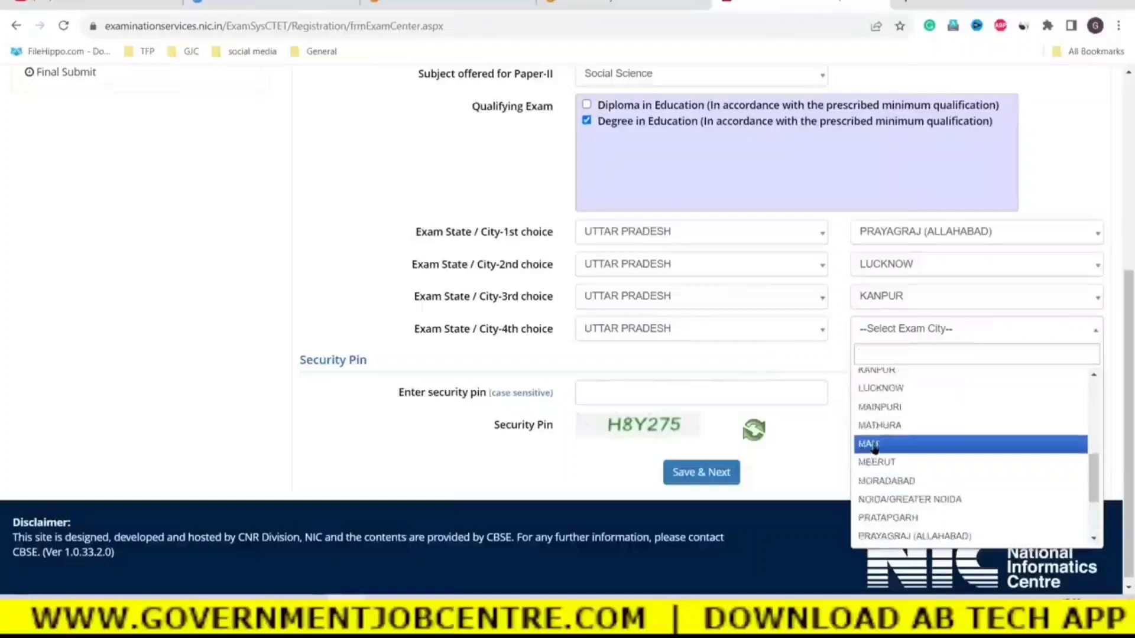
{"action": "scroll", "coordinate": [882, 429], "scroll_direction": "up", "scroll_amount": 5}
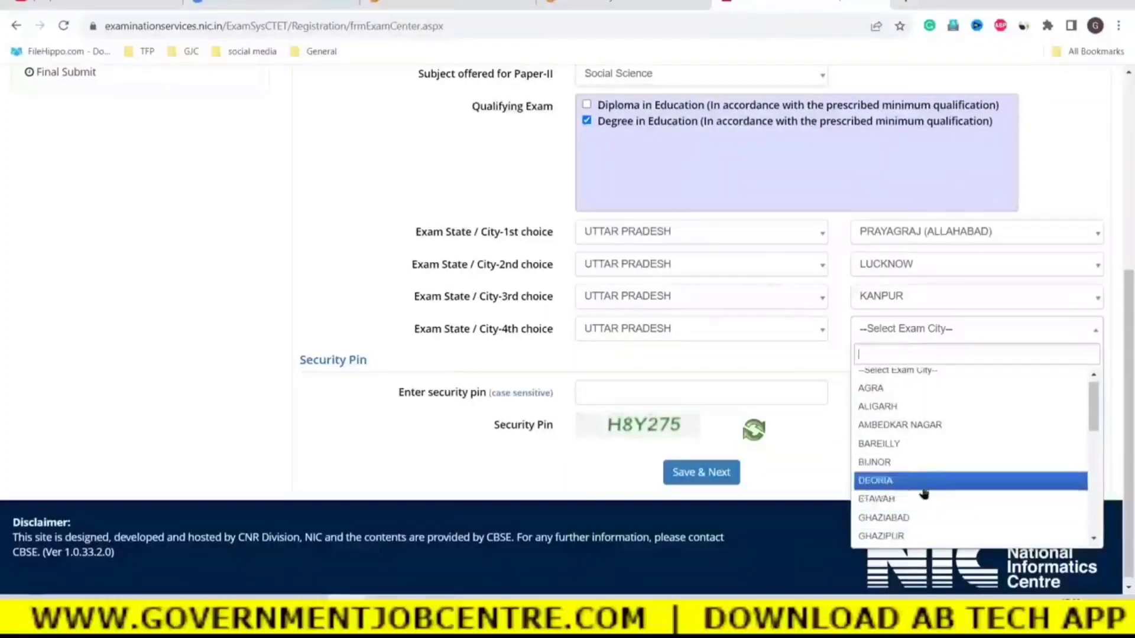
{"action": "scroll", "coordinate": [904, 496], "scroll_direction": "down", "scroll_amount": 5}
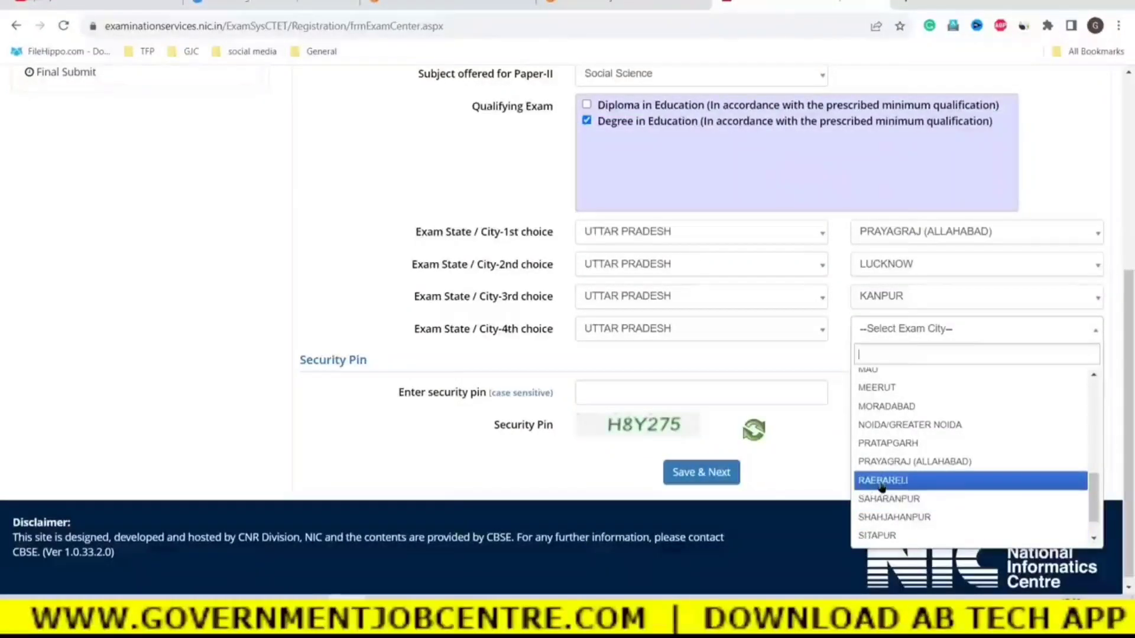
{"action": "scroll", "coordinate": [881, 459], "scroll_direction": "up", "scroll_amount": 2}
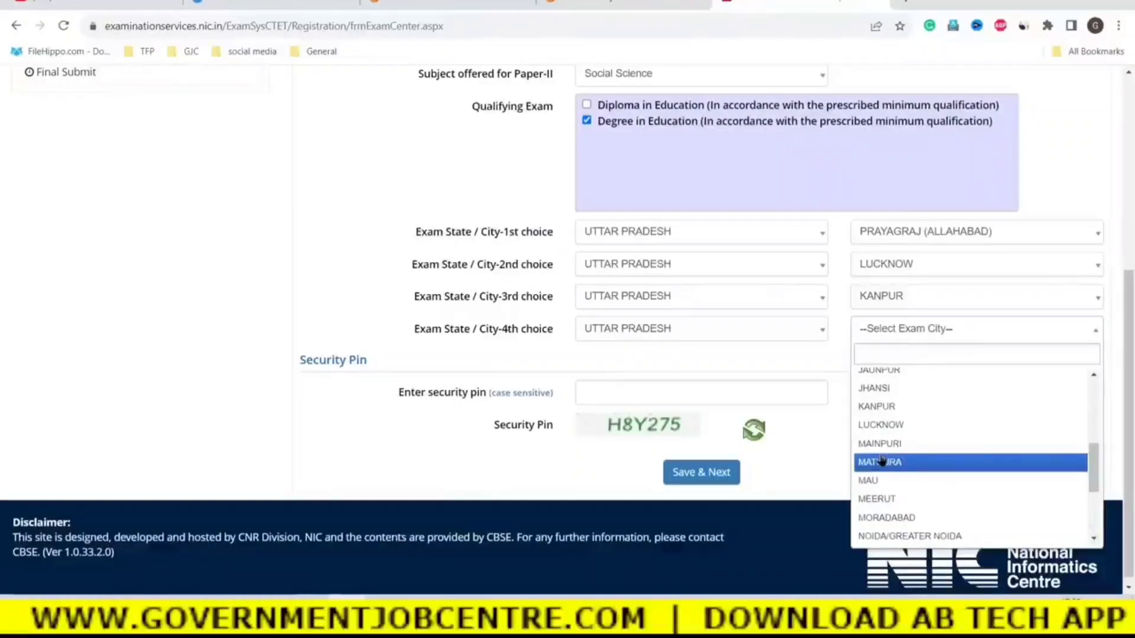
{"action": "scroll", "coordinate": [880, 460], "scroll_direction": "up", "scroll_amount": 5}
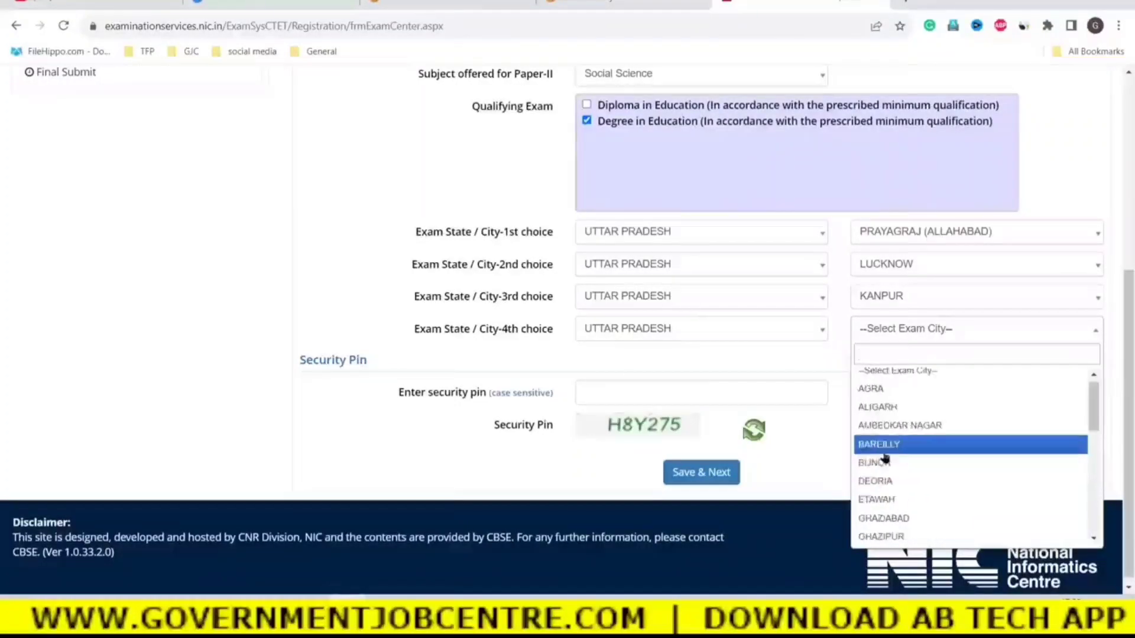
{"action": "left_click", "coordinate": [867, 390]}
{"action": "left_click", "coordinate": [629, 395]}
{"action": "type", "text": "H8Y275"}
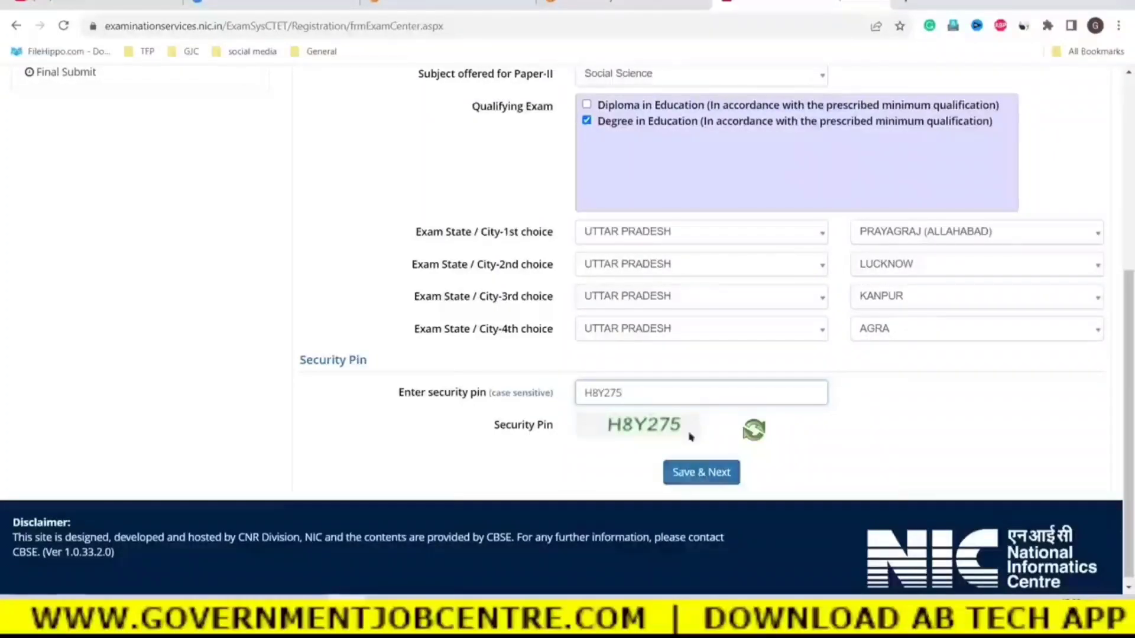
- Change the Paper-II subject to Mathematics & Science
{"action": "scroll", "coordinate": [698, 387], "scroll_direction": "up", "scroll_amount": 2}
{"action": "left_click", "coordinate": [602, 199]}
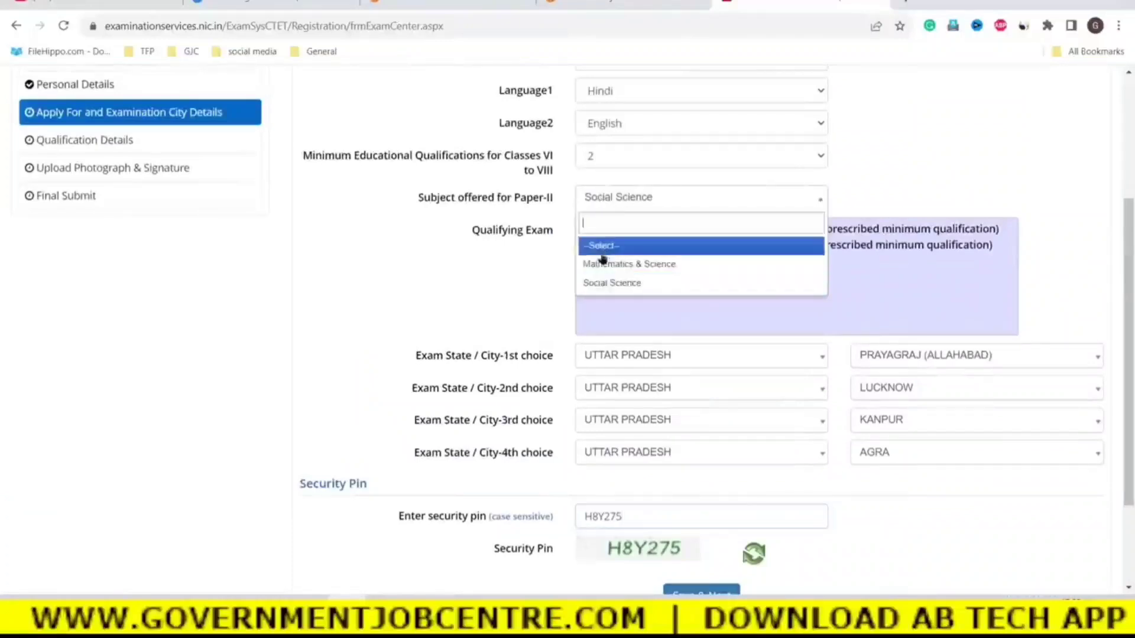
{"action": "left_click", "coordinate": [598, 262]}
- Save the exam city section with Save & Next and confirm submission
{"action": "scroll", "coordinate": [851, 296], "scroll_direction": "up", "scroll_amount": 2}
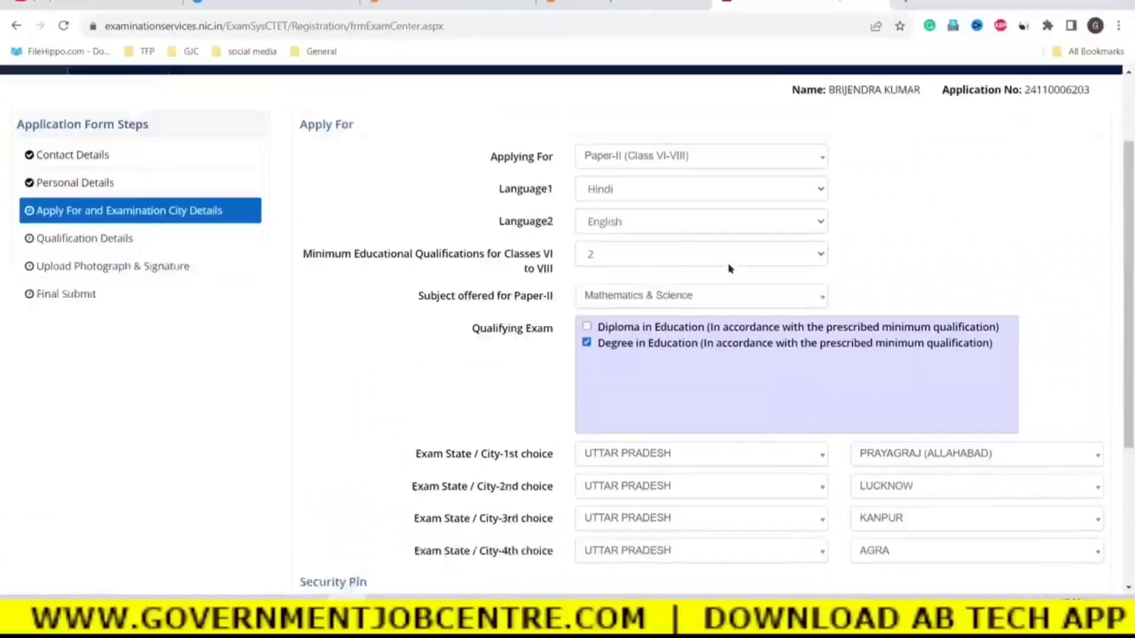
{"action": "scroll", "coordinate": [853, 311], "scroll_direction": "down", "scroll_amount": 4}
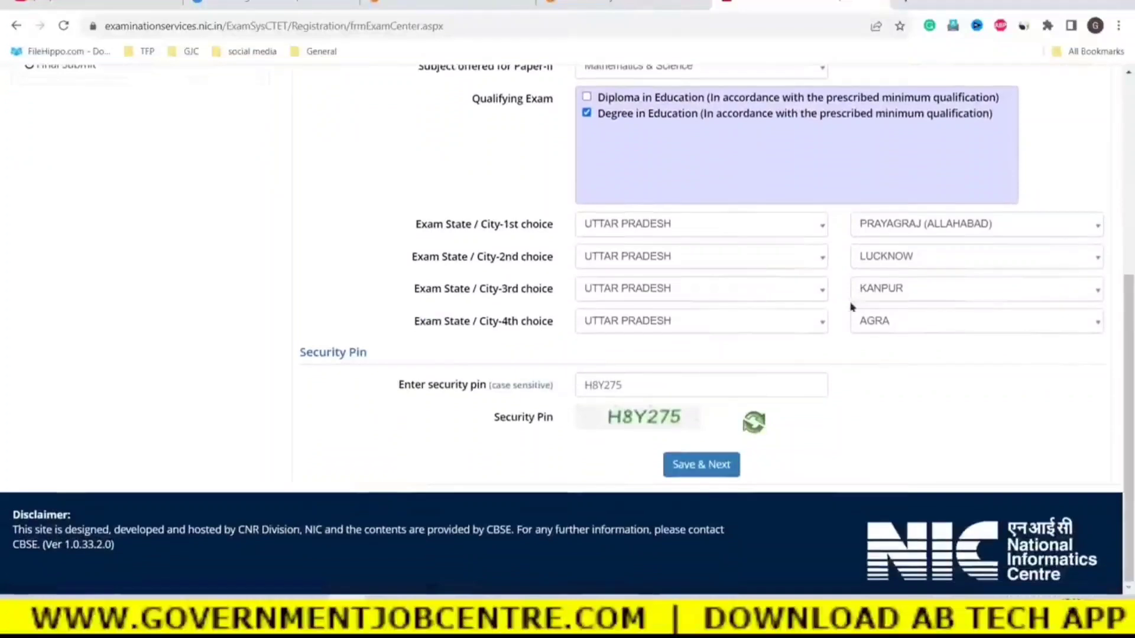
{"action": "scroll", "coordinate": [577, 219], "scroll_direction": "up", "scroll_amount": 3}
{"action": "scroll", "coordinate": [830, 296], "scroll_direction": "down", "scroll_amount": 3}
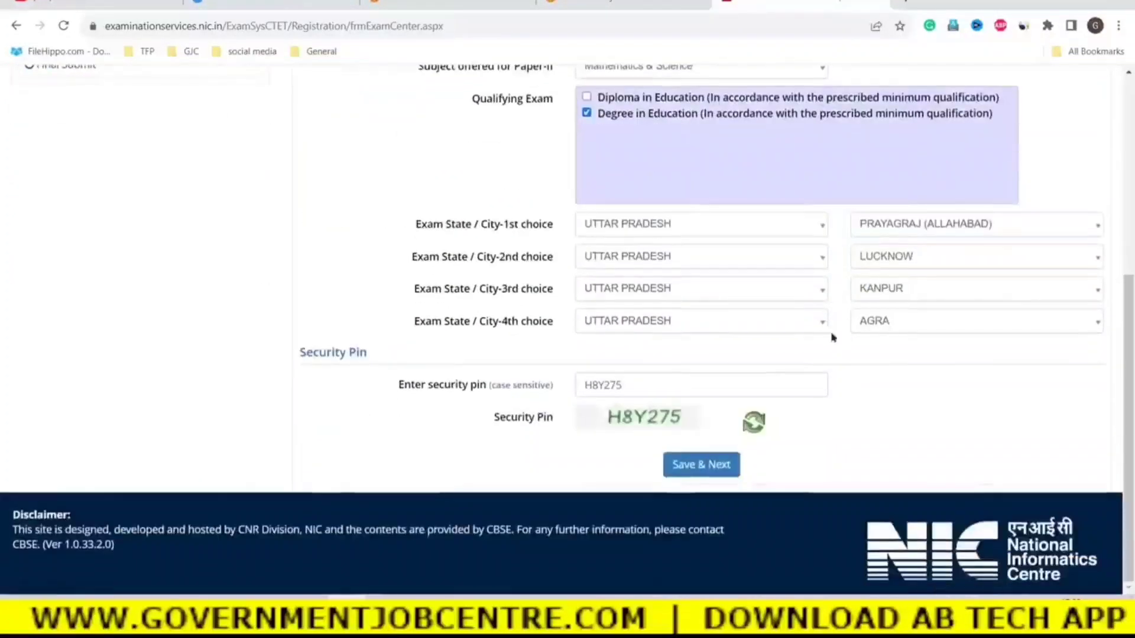
{"action": "left_click", "coordinate": [675, 477]}
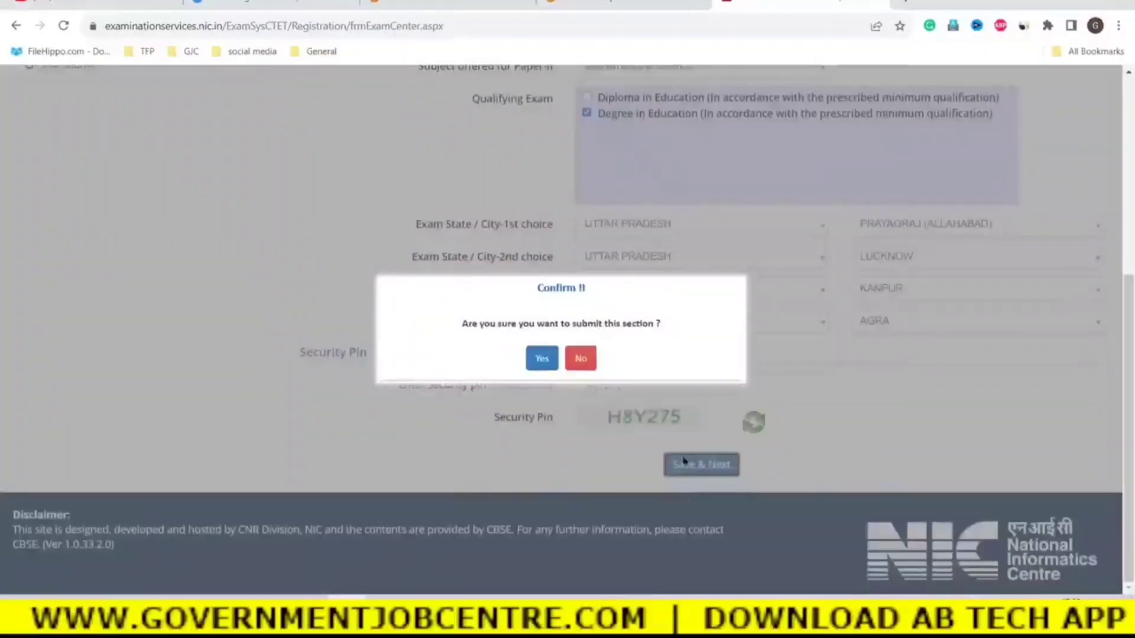
{"action": "left_click", "coordinate": [542, 357]}
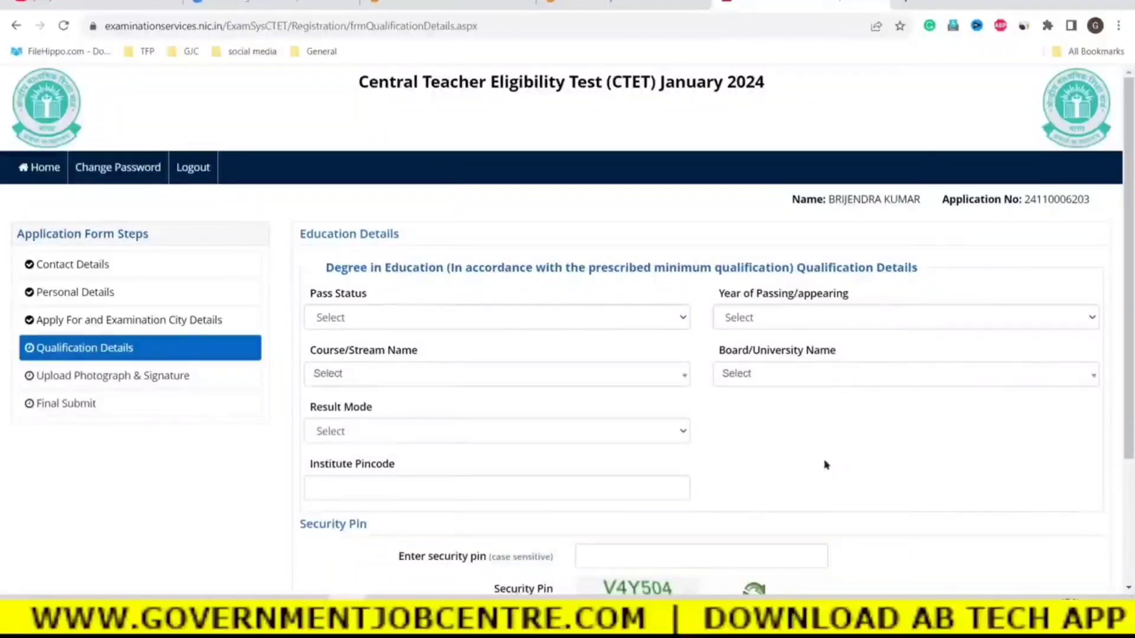
{"action": "scroll", "coordinate": [826, 449], "scroll_direction": "down", "scroll_amount": 1}
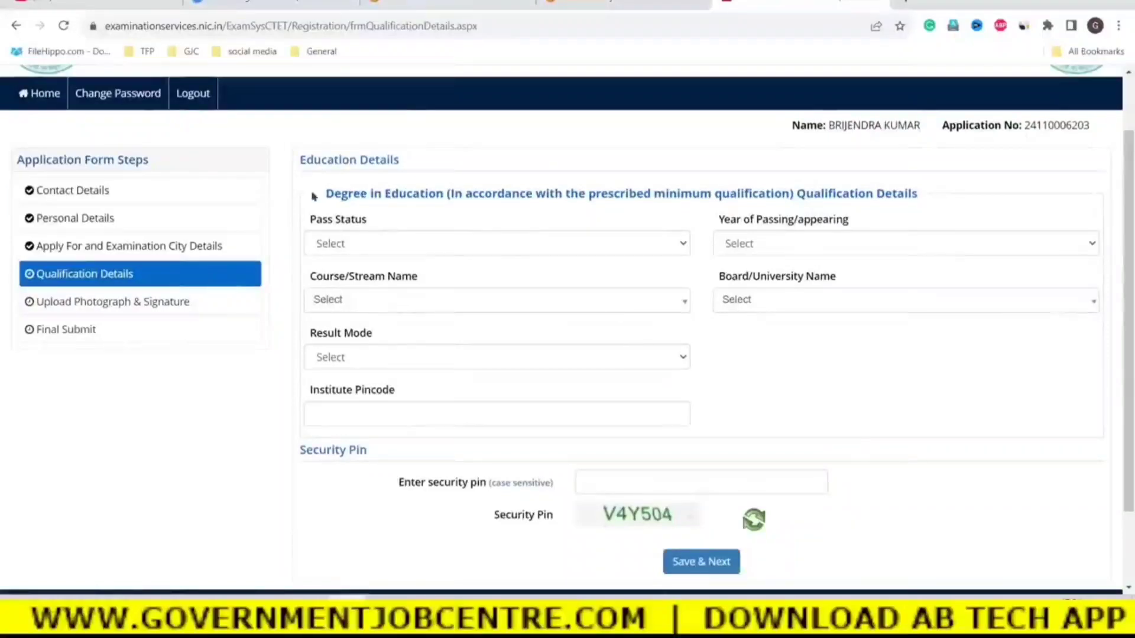
{"action": "left_click_drag", "start_coordinate": [329, 196], "coordinate": [441, 200]}
{"action": "left_click_drag", "start_coordinate": [536, 195], "coordinate": [927, 198]}
{"action": "left_click", "coordinate": [841, 350]}
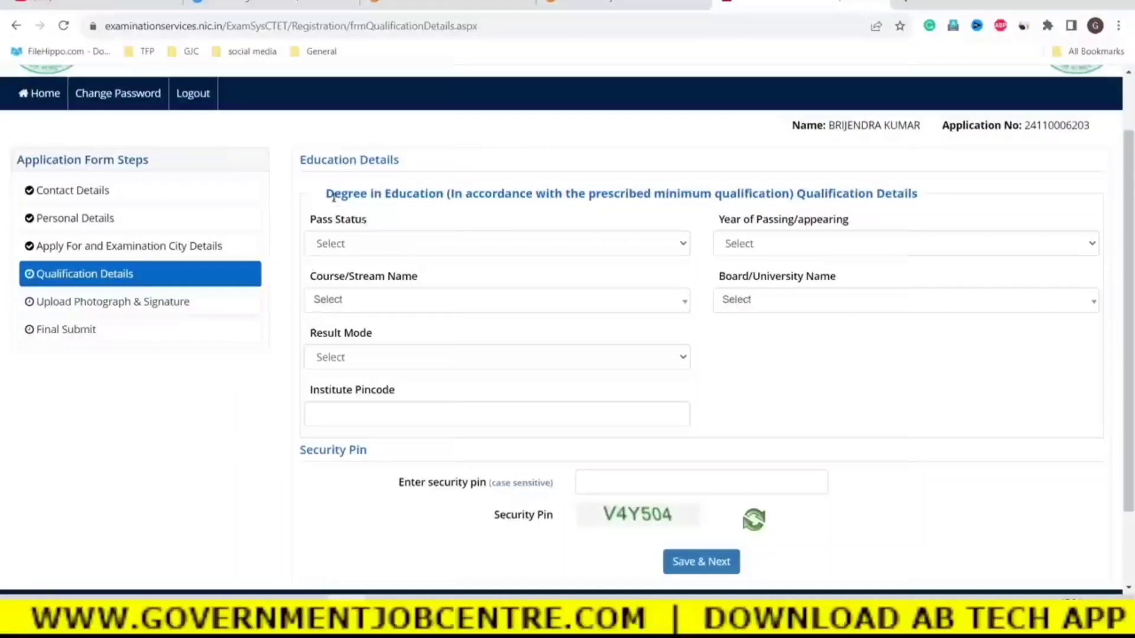
{"action": "left_click_drag", "start_coordinate": [325, 195], "coordinate": [446, 196]}
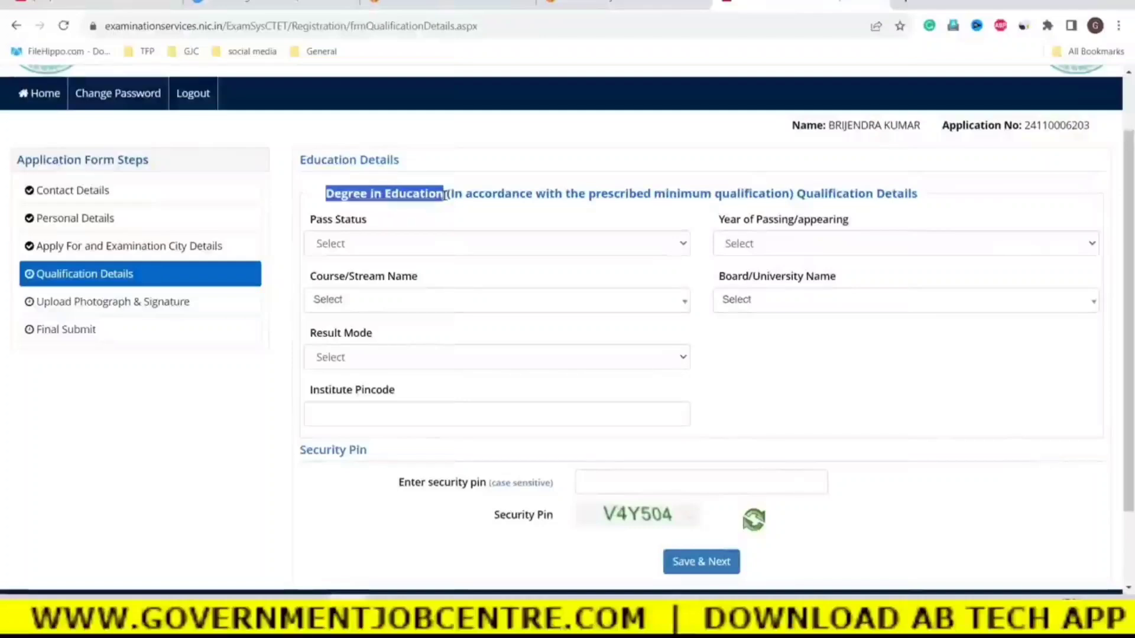
{"action": "left_click", "coordinate": [768, 358]}
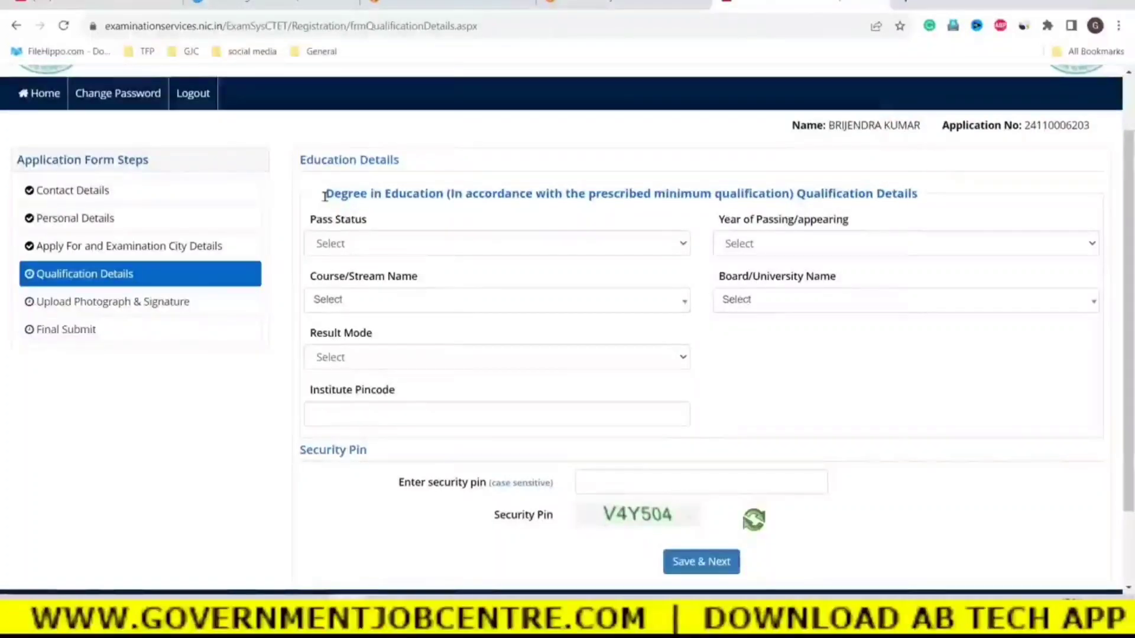
{"action": "left_click_drag", "start_coordinate": [324, 196], "coordinate": [440, 202]}
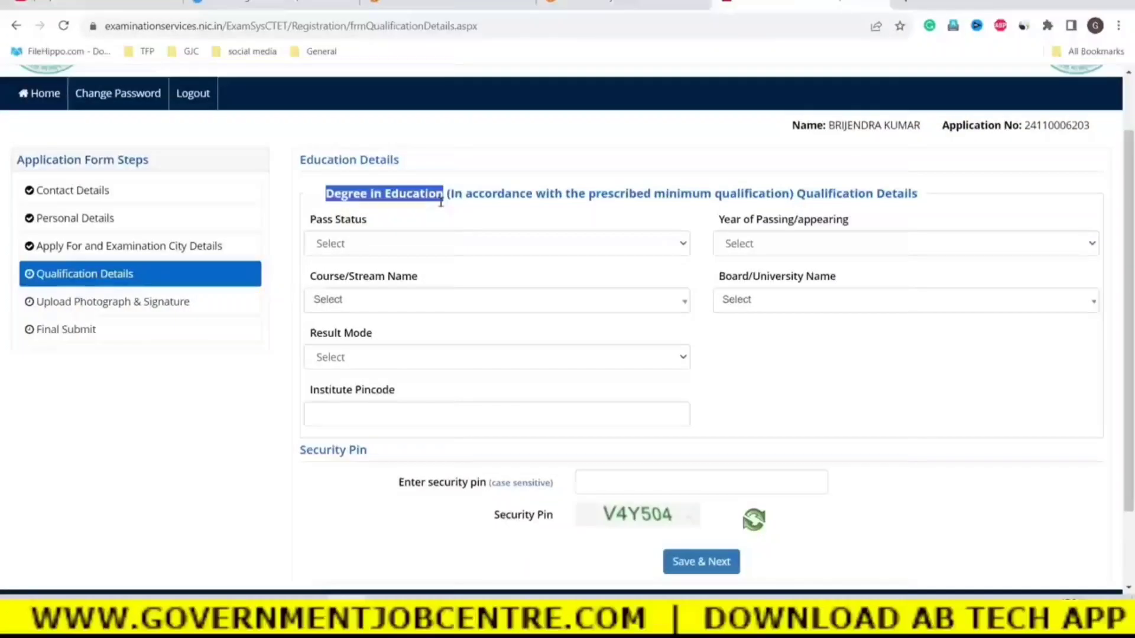
- Set Pass Status to Passed and Year of Passing to 2013
{"action": "left_click", "coordinate": [359, 249]}
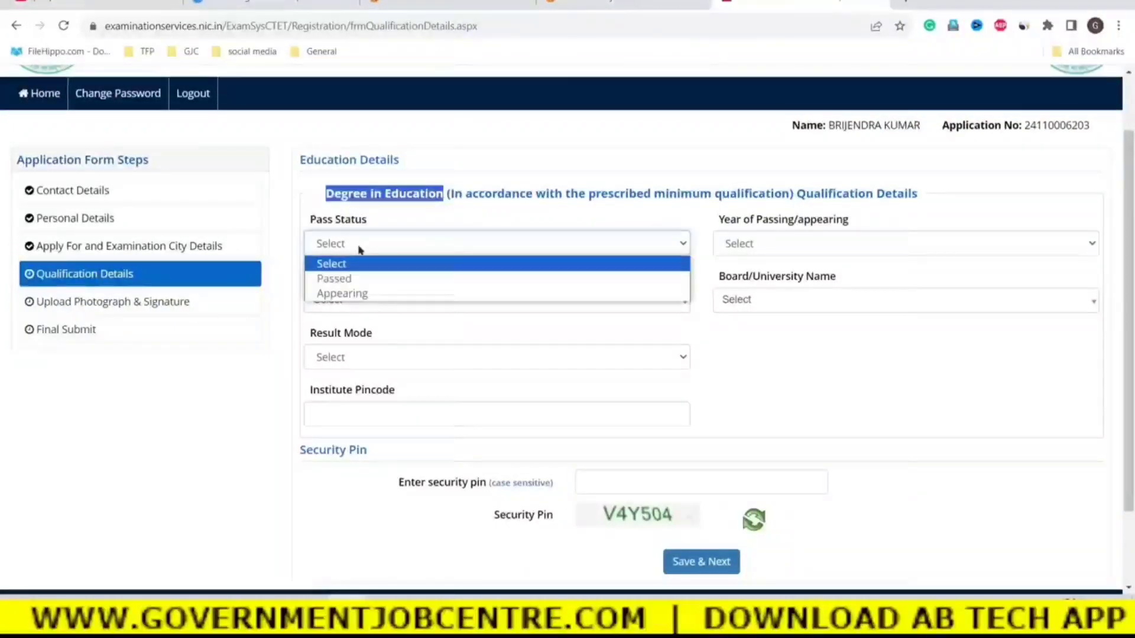
{"action": "left_click", "coordinate": [342, 278]}
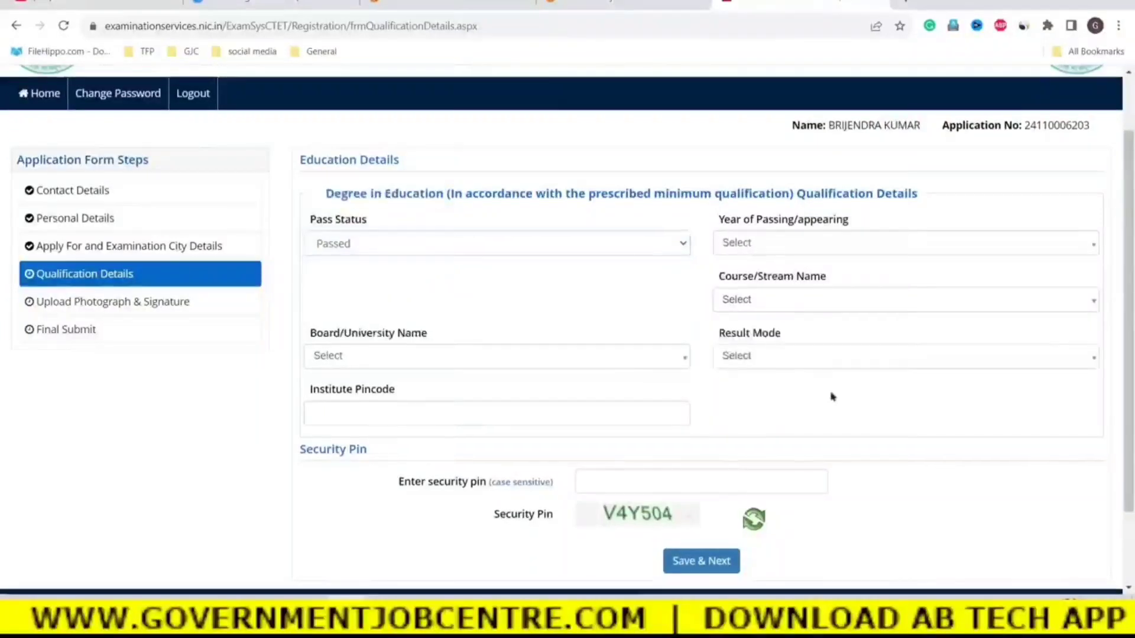
{"action": "left_click", "coordinate": [759, 249]}
{"action": "scroll", "coordinate": [777, 354], "scroll_direction": "down", "scroll_amount": 5}
{"action": "scroll", "coordinate": [777, 367], "scroll_direction": "down", "scroll_amount": 4}
{"action": "scroll", "coordinate": [762, 372], "scroll_direction": "up", "scroll_amount": 9}
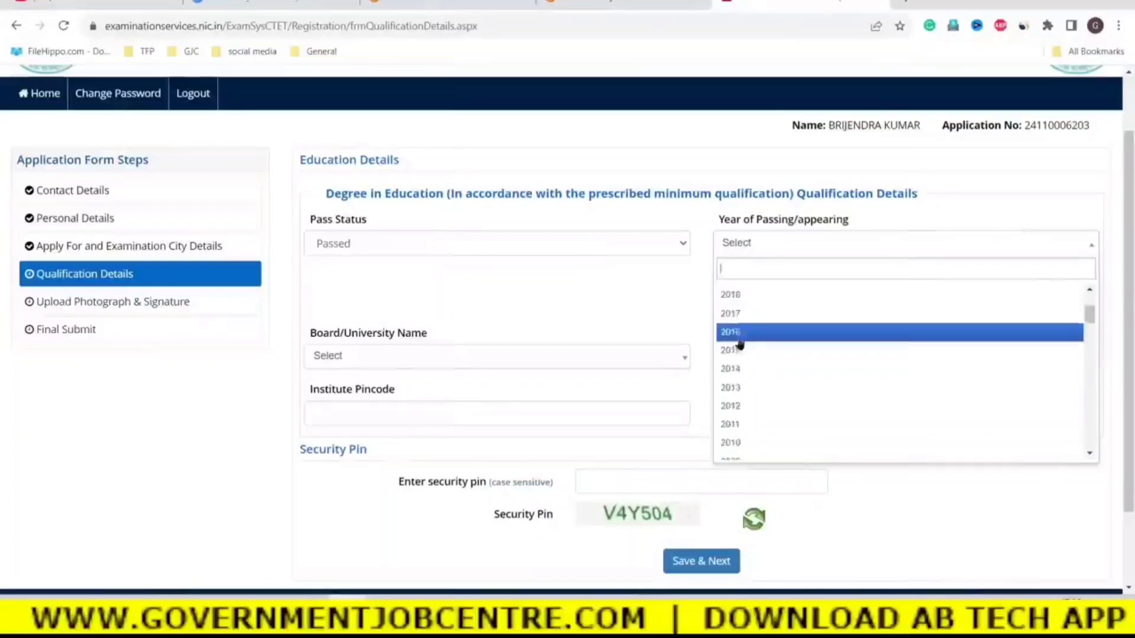
{"action": "left_click", "coordinate": [738, 388]}
- Set the course/stream to Education/Elementry Education etc
{"action": "left_click", "coordinate": [740, 300]}
{"action": "left_click", "coordinate": [792, 367]}
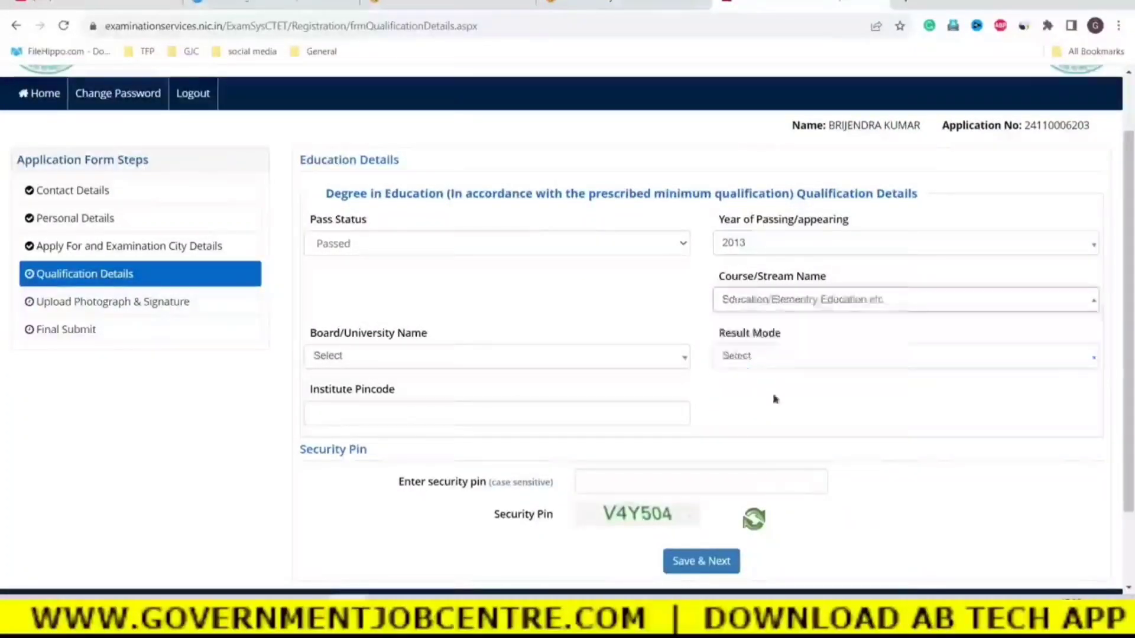
{"action": "left_click", "coordinate": [341, 357]}
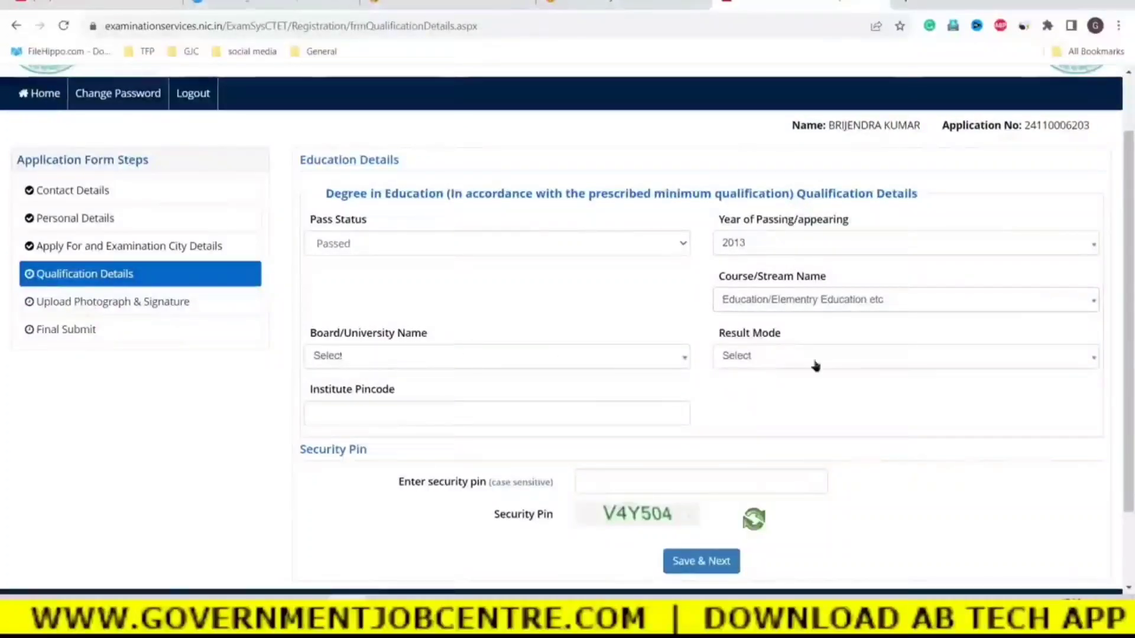
{"action": "left_click", "coordinate": [378, 357]}
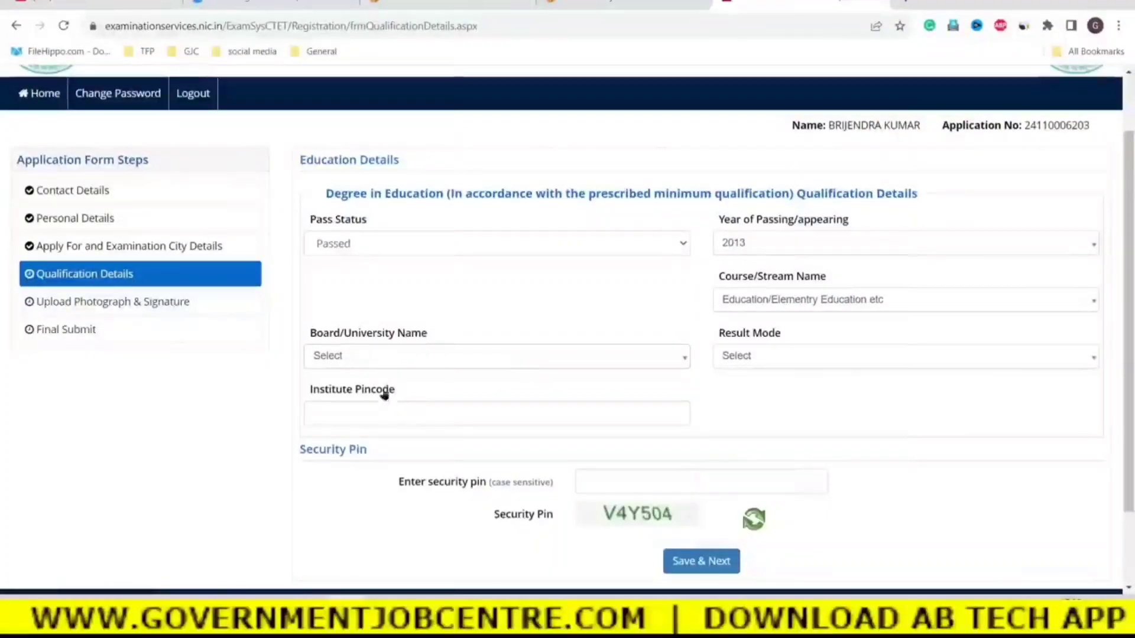
{"action": "left_click", "coordinate": [505, 355]}
- Search 'CHHATRA' and select Chhatrapati Shahu Ji Maharaj University, Kalyanpur, Kanour as the board/university
{"action": "scroll", "coordinate": [418, 444], "scroll_direction": "down", "scroll_amount": 5}
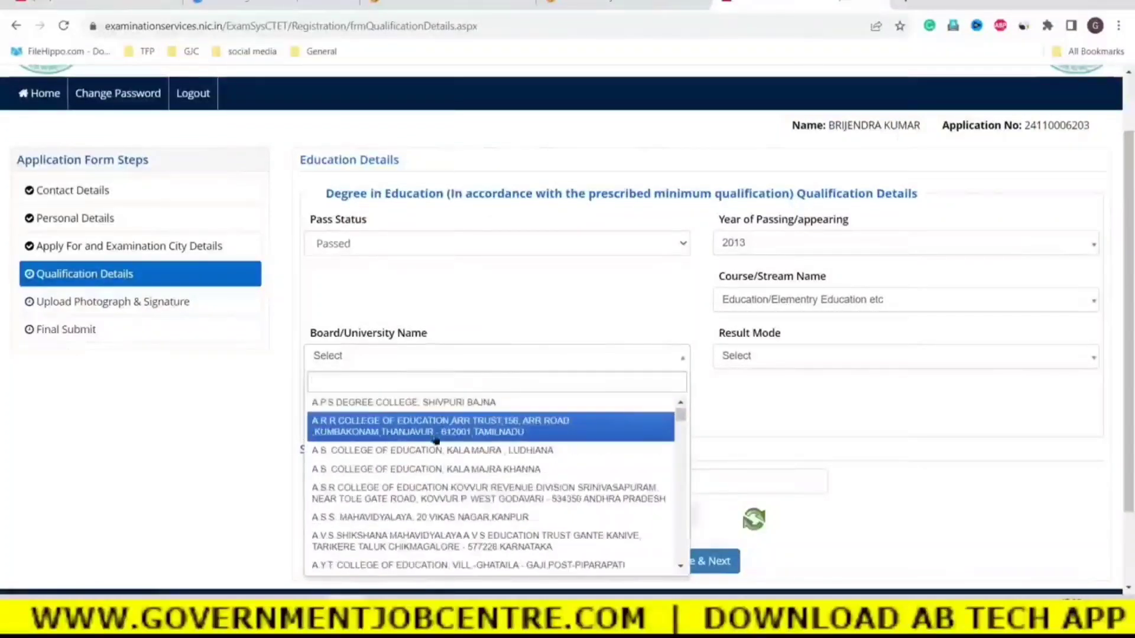
{"action": "scroll", "coordinate": [390, 443], "scroll_direction": "up", "scroll_amount": 5}
{"action": "type", "text": "C"}
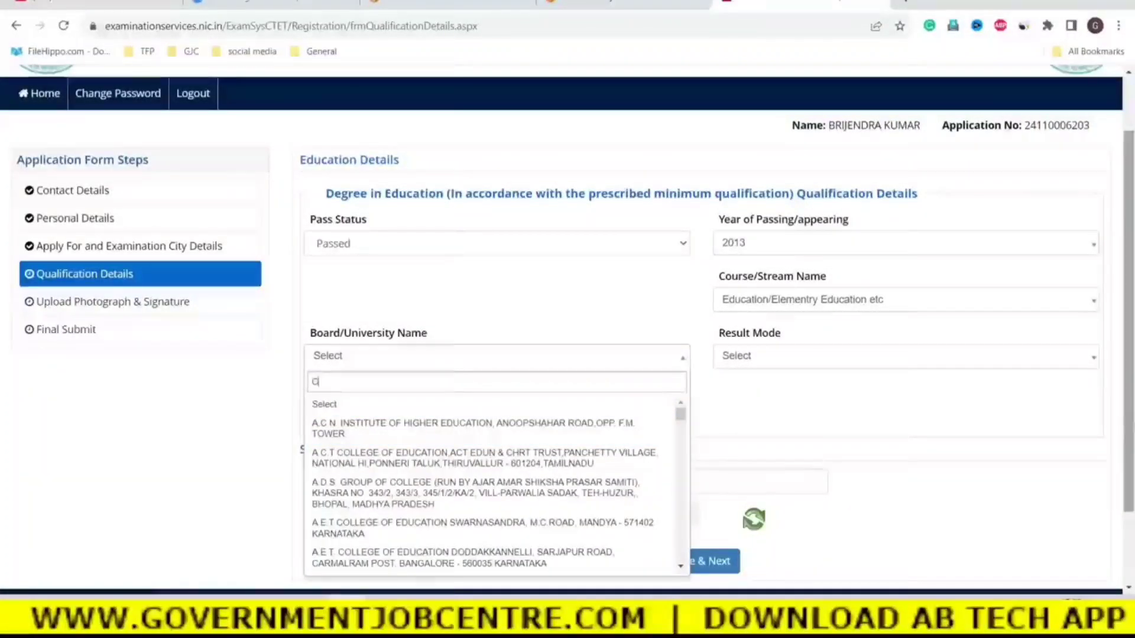
{"action": "type", "text": "HH"}
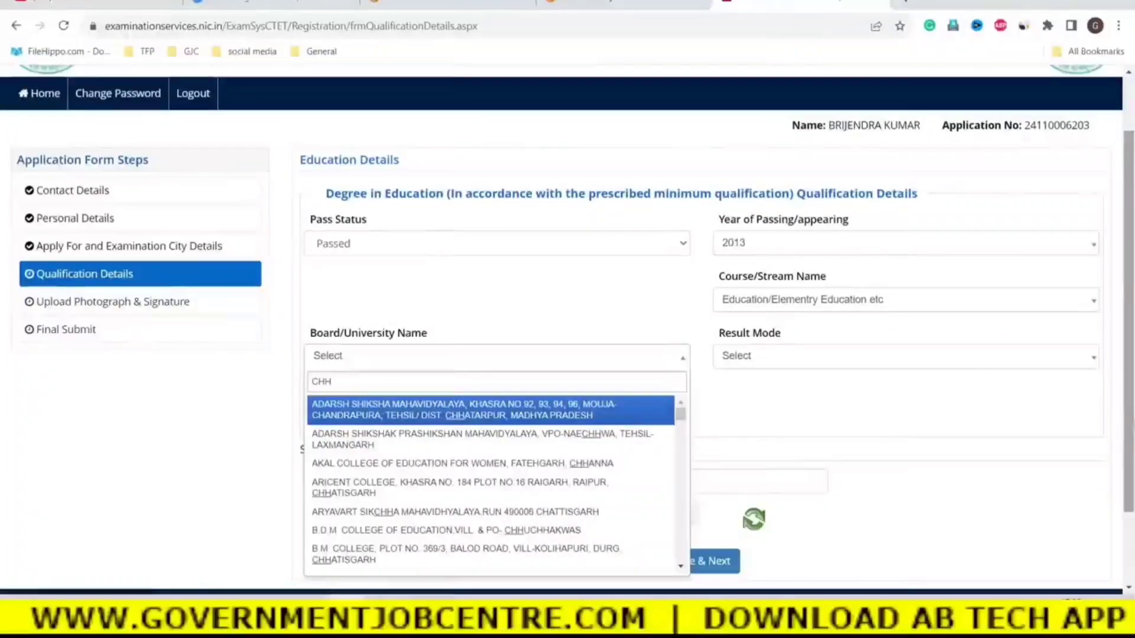
{"action": "key", "text": "BackSpace"}
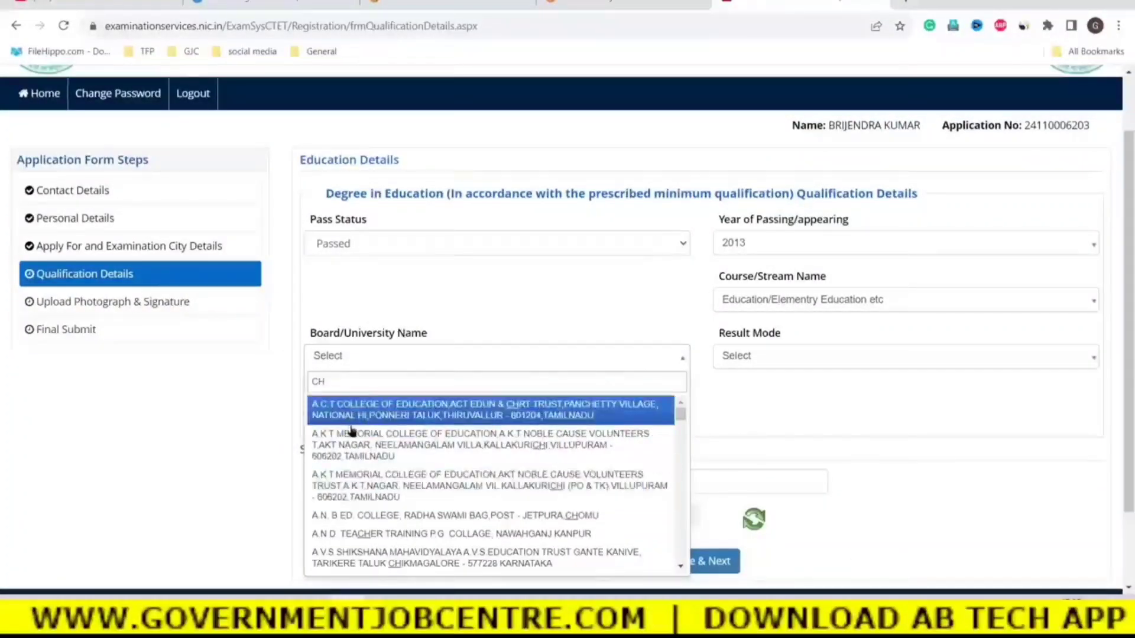
{"action": "scroll", "coordinate": [418, 492], "scroll_direction": "down", "scroll_amount": 10}
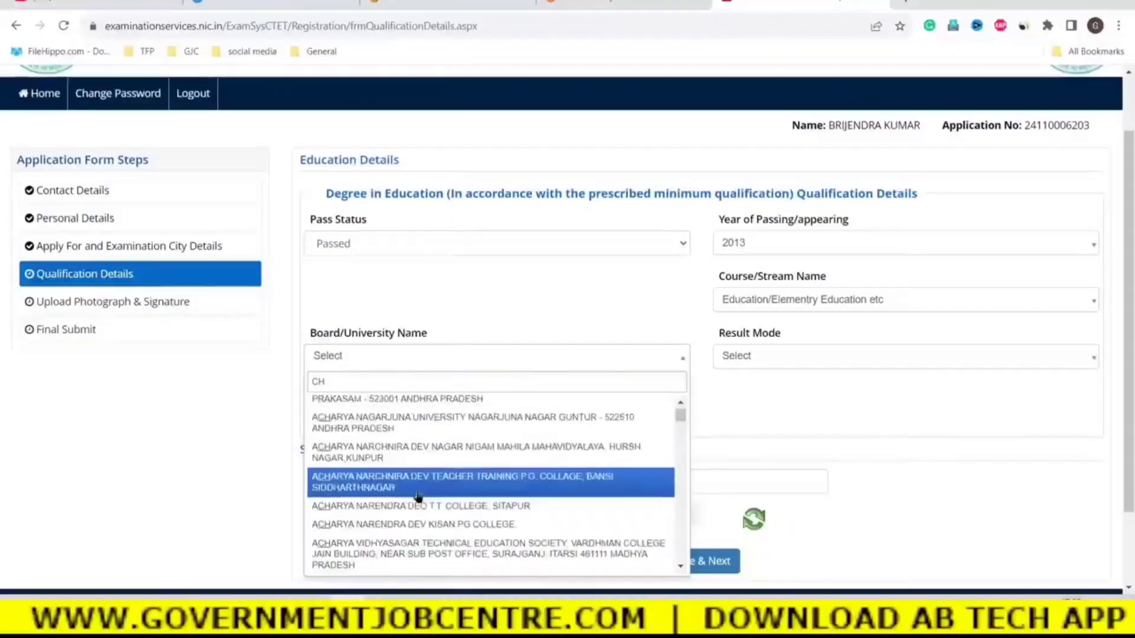
{"action": "scroll", "coordinate": [434, 520], "scroll_direction": "down", "scroll_amount": 10}
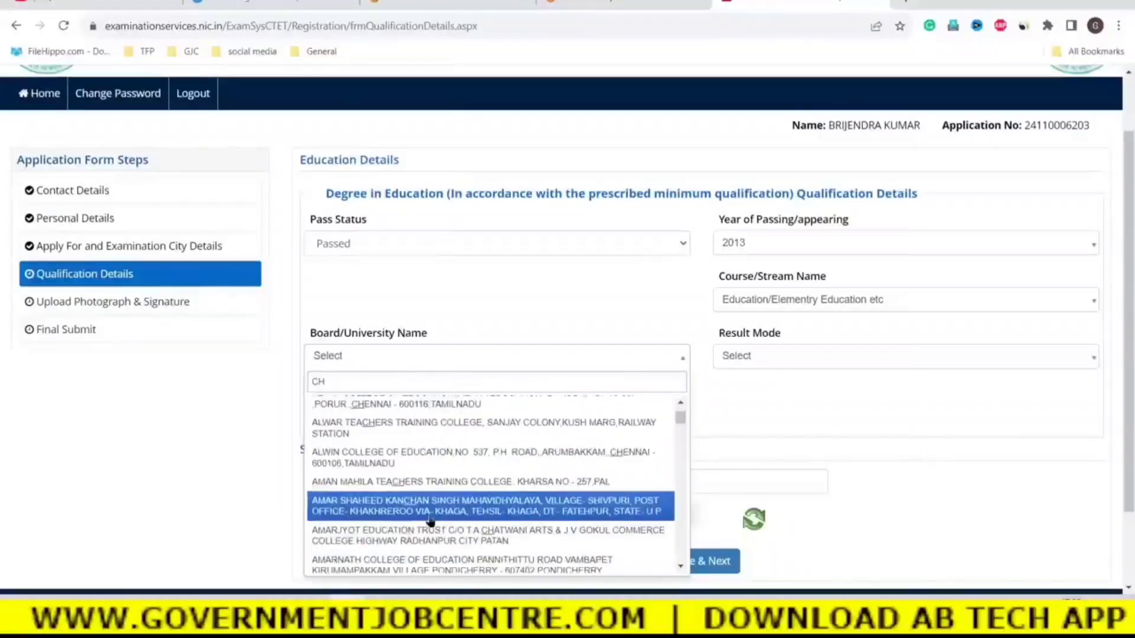
{"action": "scroll", "coordinate": [405, 522], "scroll_direction": "down", "scroll_amount": 3}
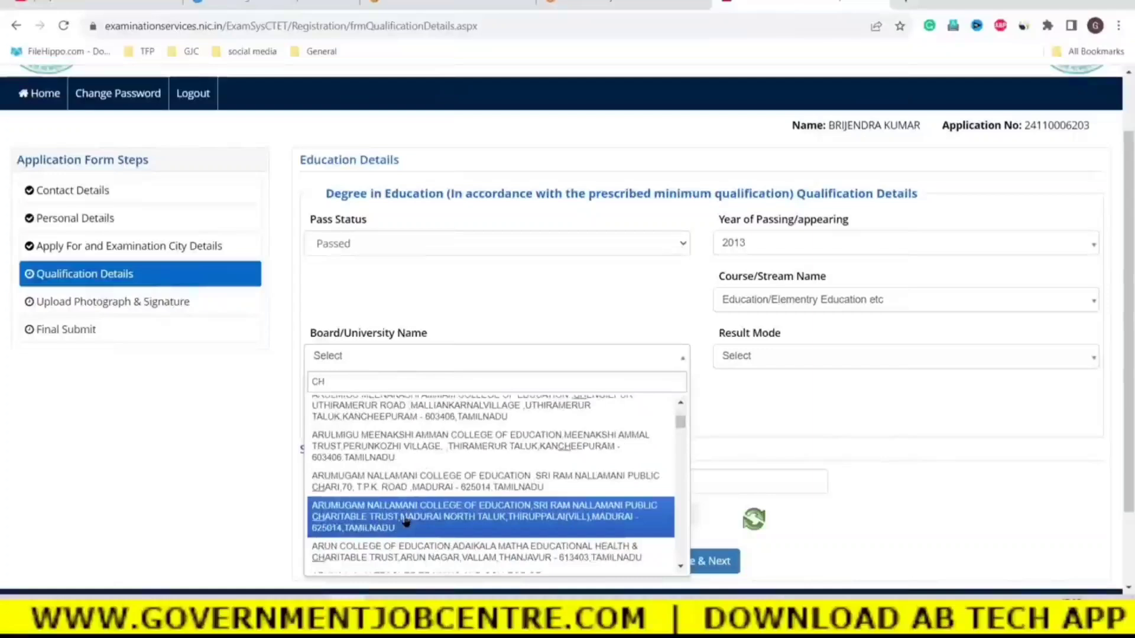
{"action": "scroll", "coordinate": [405, 520], "scroll_direction": "down", "scroll_amount": 10}
{"action": "scroll", "coordinate": [406, 520], "scroll_direction": "down", "scroll_amount": 10}
{"action": "scroll", "coordinate": [407, 524], "scroll_direction": "down", "scroll_amount": 10}
{"action": "scroll", "coordinate": [412, 527], "scroll_direction": "down", "scroll_amount": 8}
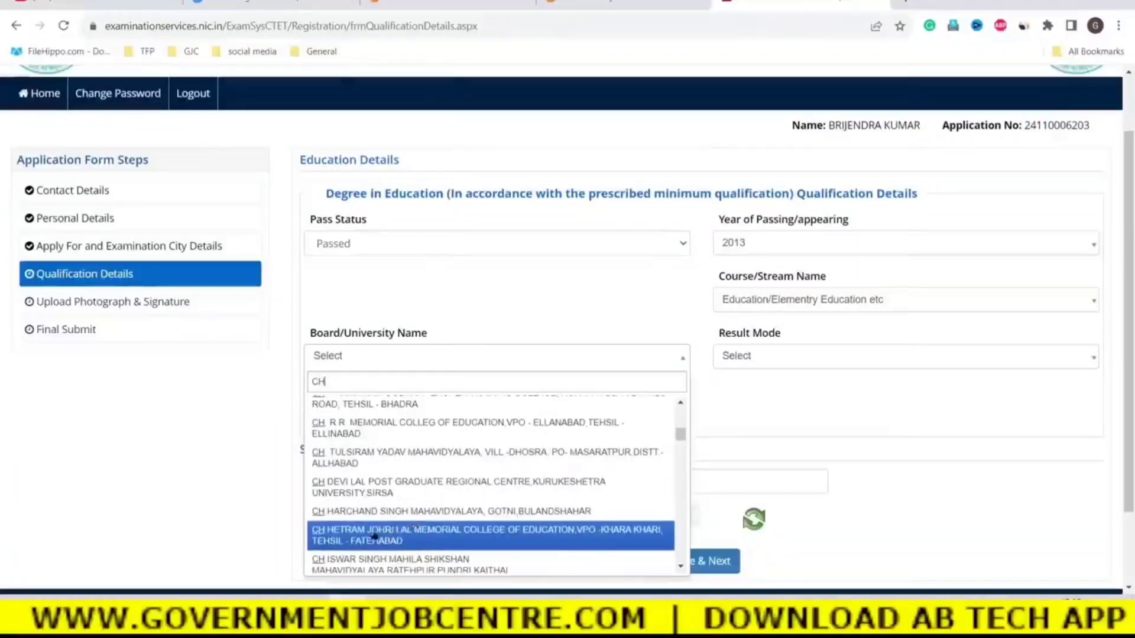
{"action": "scroll", "coordinate": [351, 437], "scroll_direction": "down", "scroll_amount": 6}
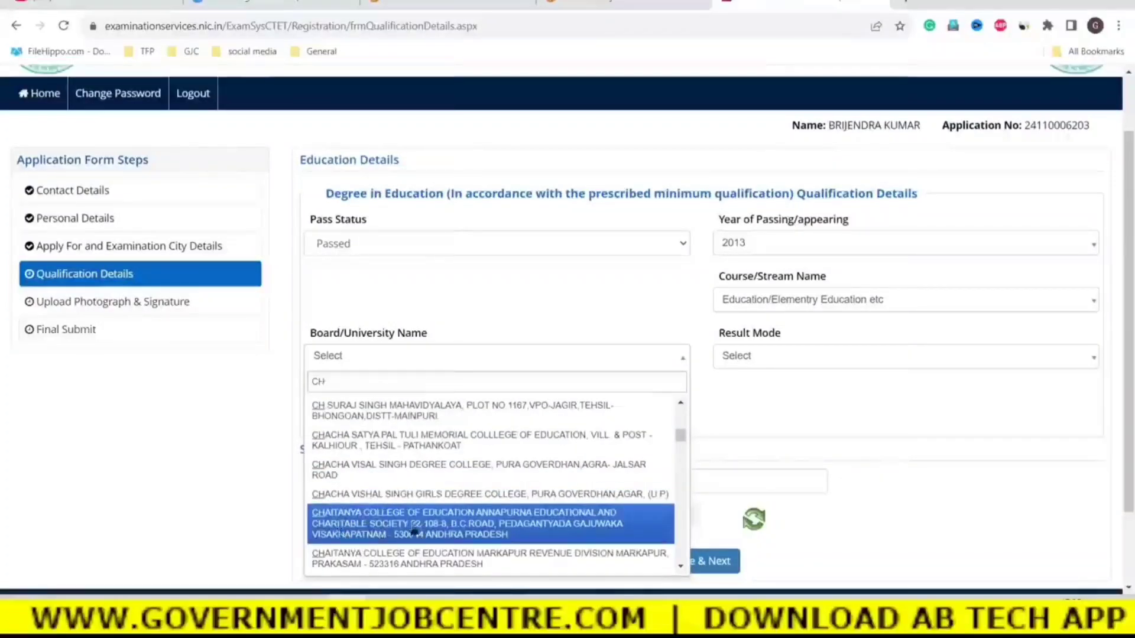
{"action": "scroll", "coordinate": [412, 530], "scroll_direction": "down", "scroll_amount": 5}
{"action": "scroll", "coordinate": [378, 530], "scroll_direction": "down", "scroll_amount": 6}
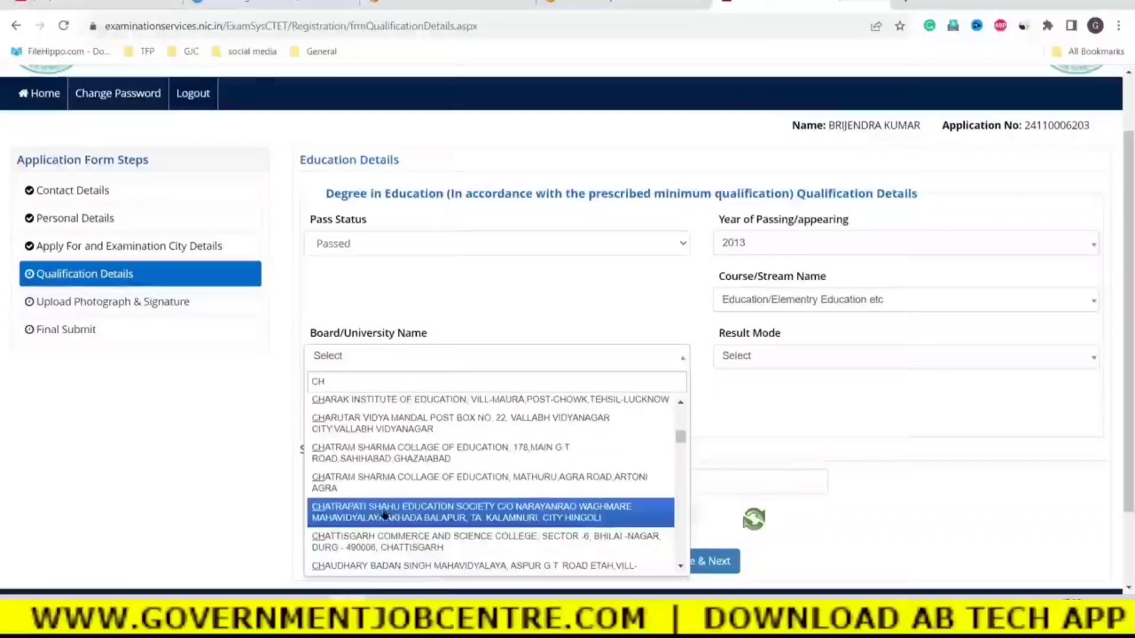
{"action": "scroll", "coordinate": [386, 526], "scroll_direction": "down", "scroll_amount": 3}
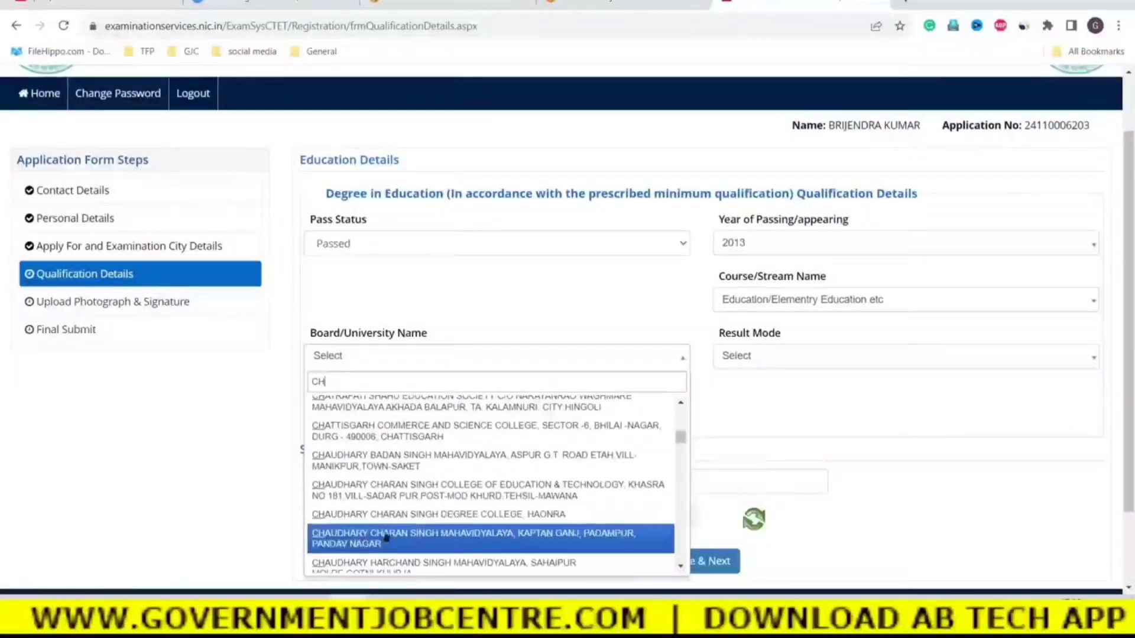
{"action": "scroll", "coordinate": [384, 537], "scroll_direction": "down", "scroll_amount": 3}
{"action": "scroll", "coordinate": [361, 540], "scroll_direction": "down", "scroll_amount": 3}
{"action": "scroll", "coordinate": [358, 542], "scroll_direction": "down", "scroll_amount": 5}
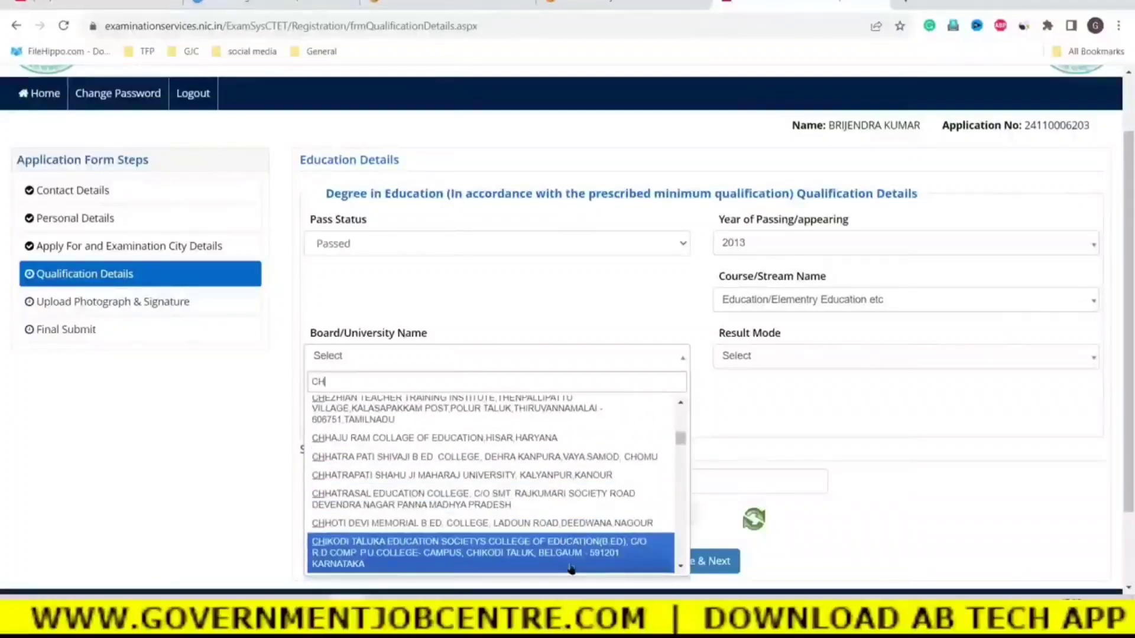
{"action": "type", "text": "HATRAU"}
{"action": "key", "text": "BackSpace"}
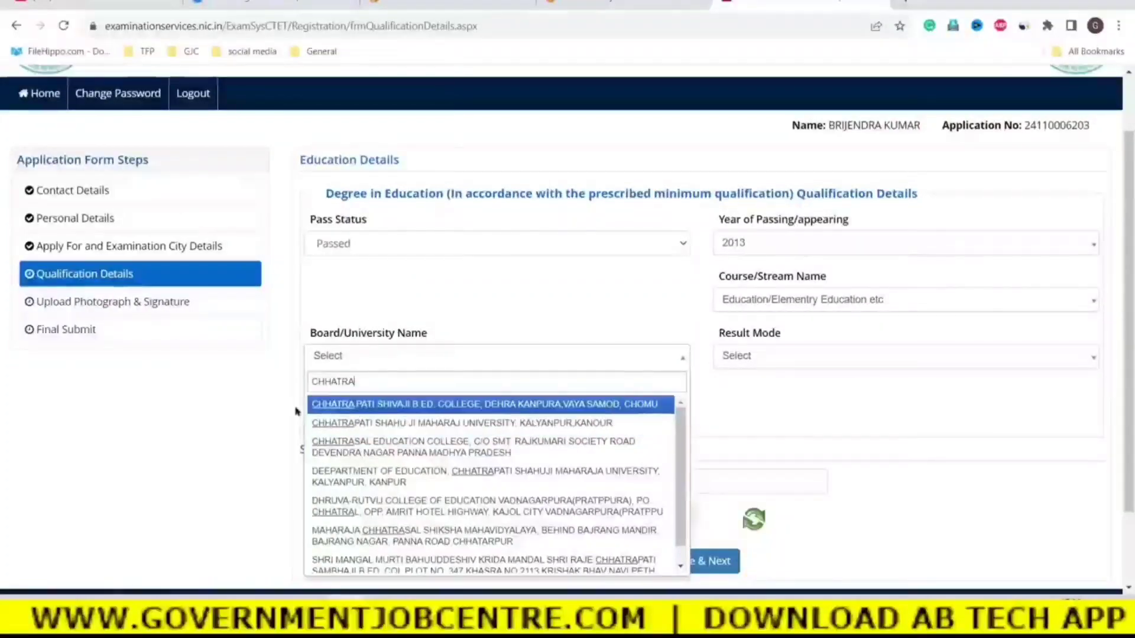
{"action": "left_click", "coordinate": [332, 422]}
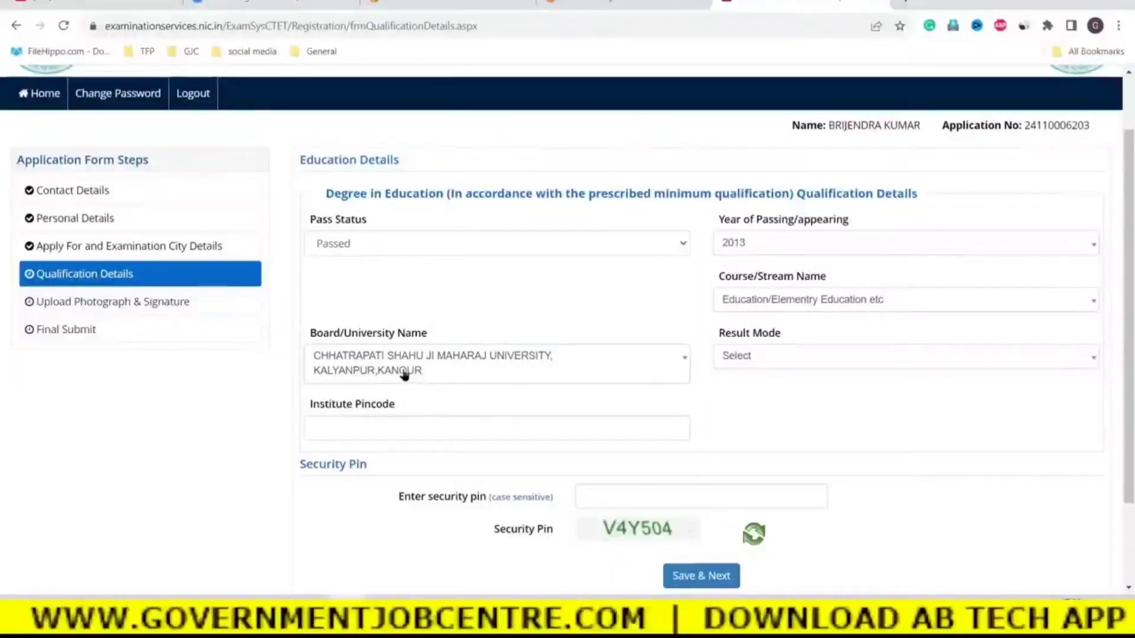
- Choose Percentage result mode with total marks 800 and obtained marks 586 (73.25%)
{"action": "left_click", "coordinate": [755, 354]}
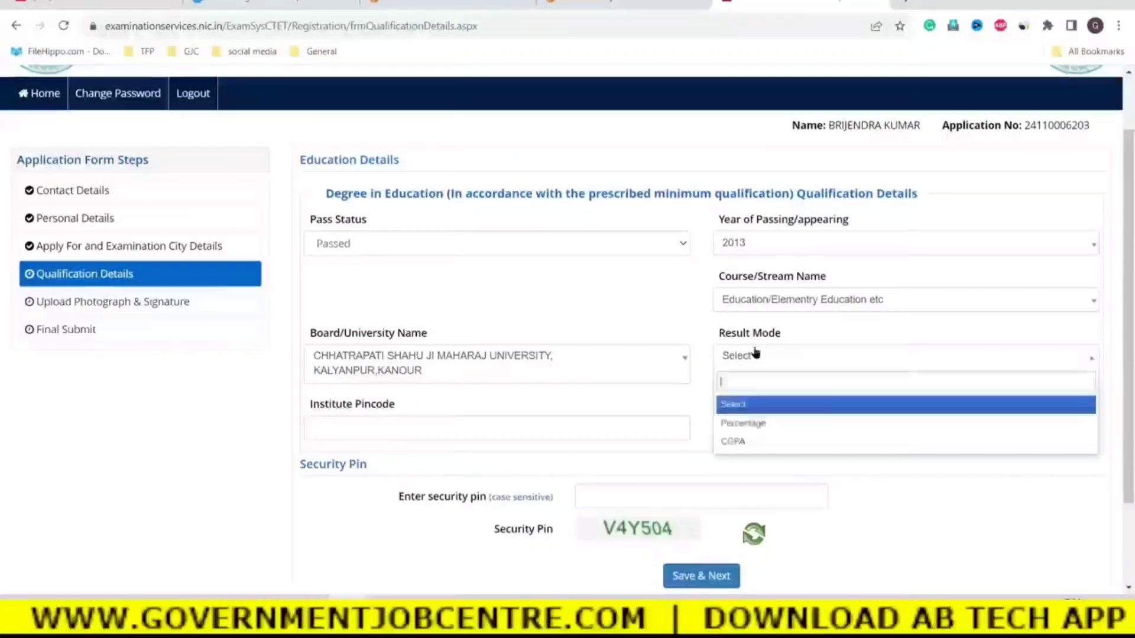
{"action": "left_click", "coordinate": [751, 424]}
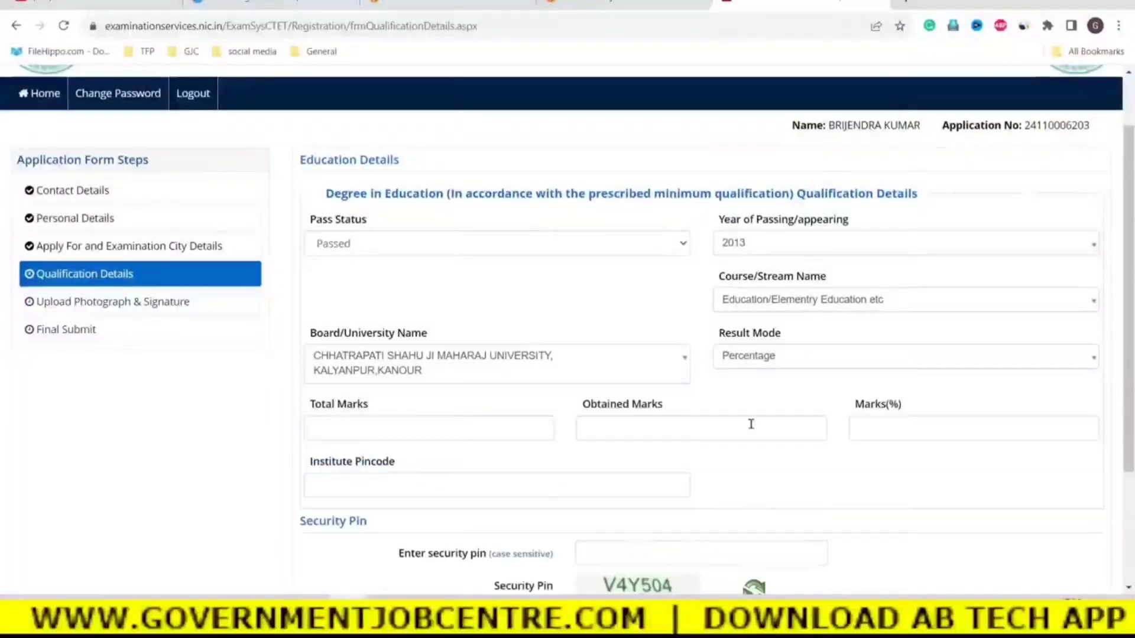
{"action": "left_click", "coordinate": [352, 420]}
{"action": "type", "text": "800"}
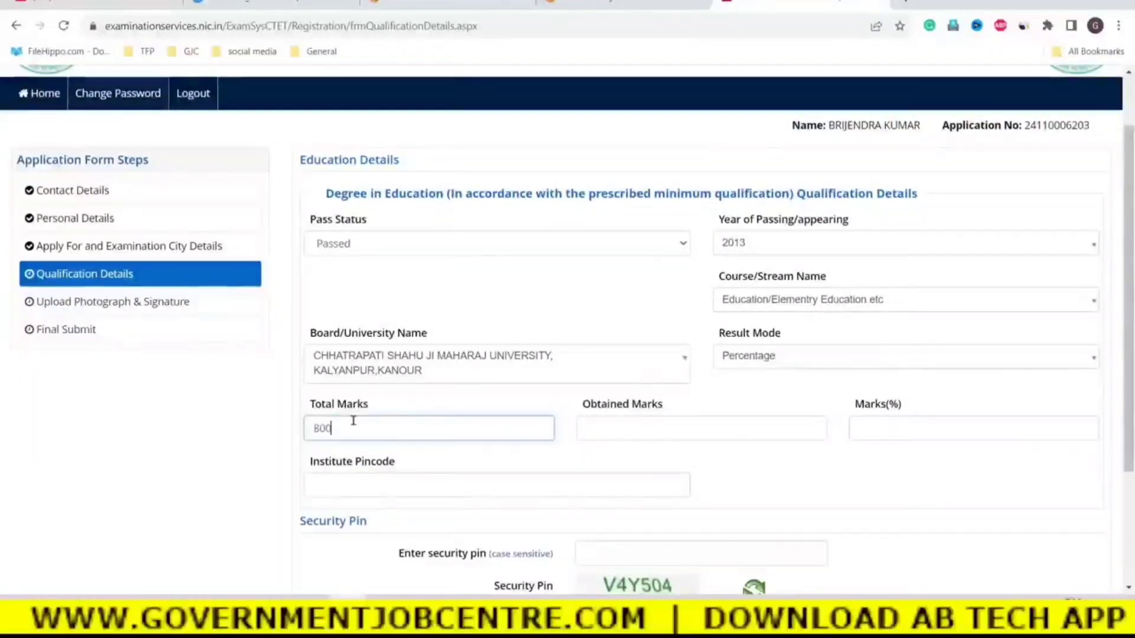
{"action": "left_click", "coordinate": [607, 421]}
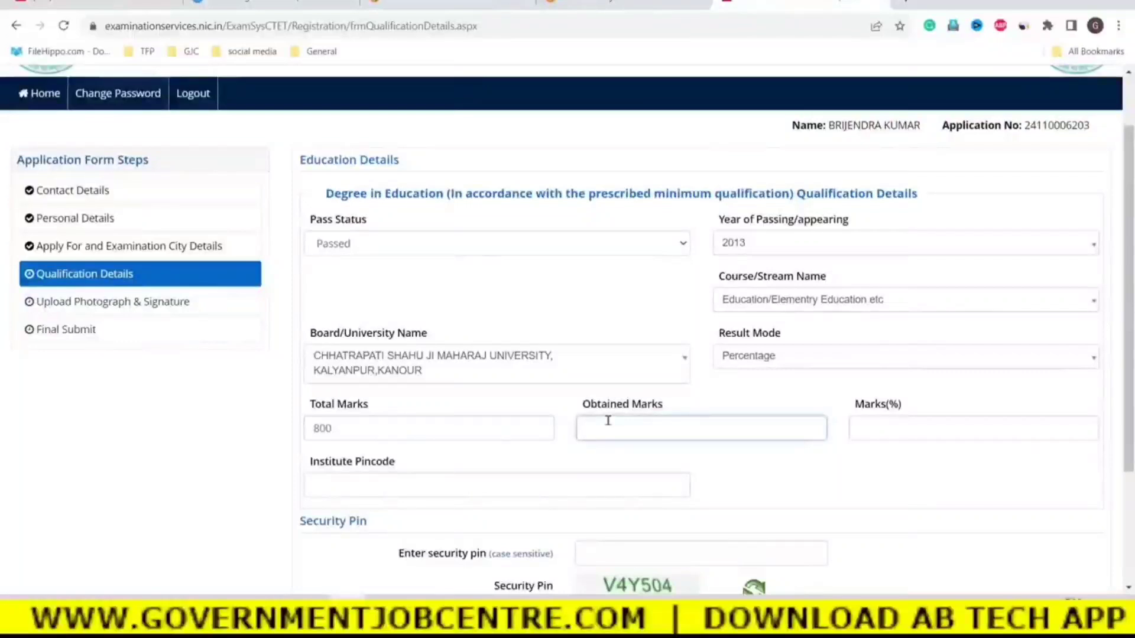
{"action": "type", "text": "586"}
{"action": "left_click", "coordinate": [772, 471]}
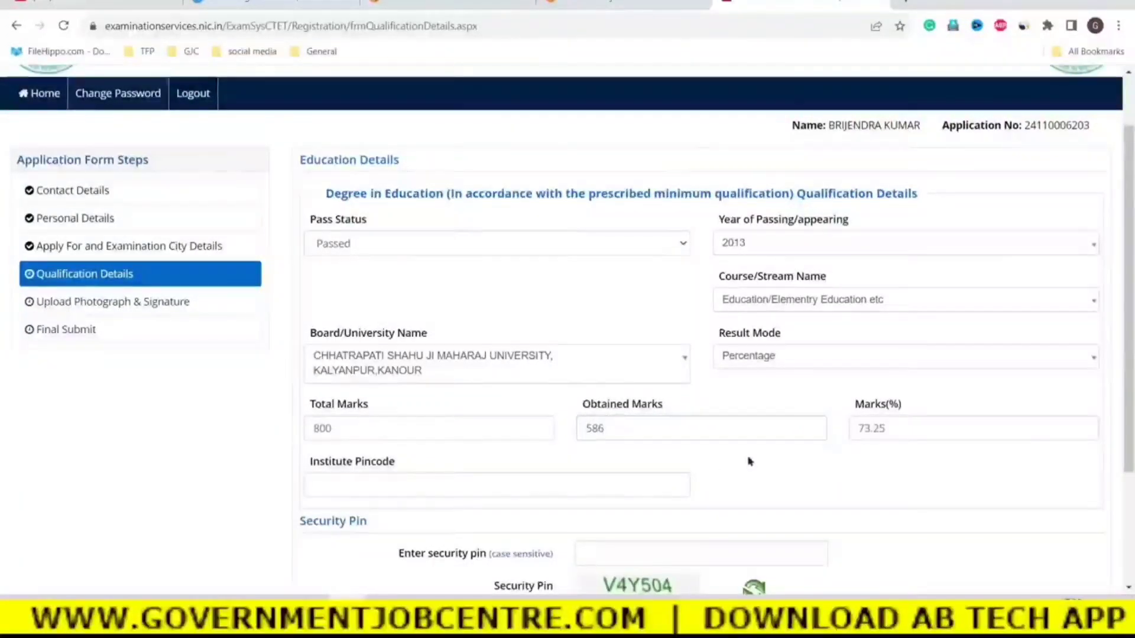
{"action": "left_click", "coordinate": [863, 463]}
{"action": "left_click", "coordinate": [313, 484]}
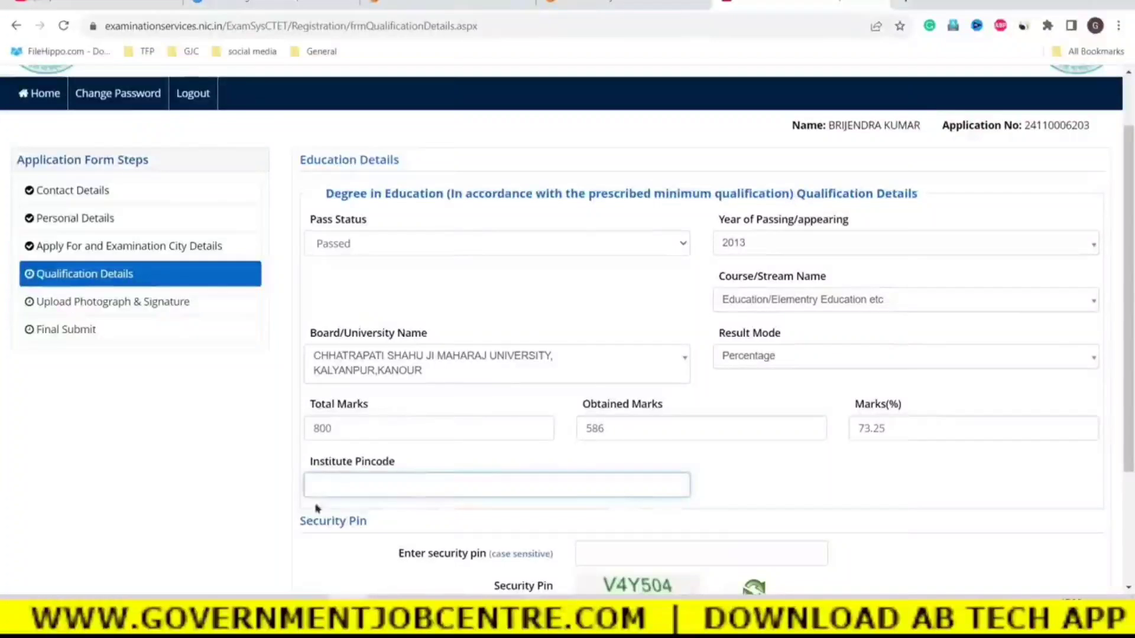
{"action": "left_click", "coordinate": [905, 3]}
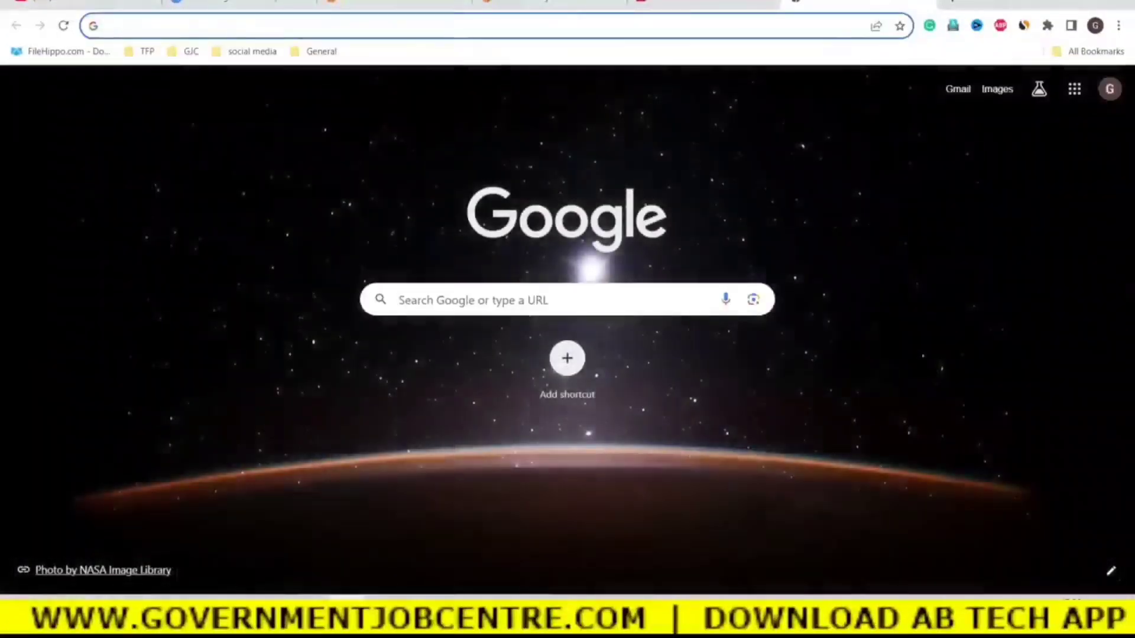
- Search Google for the DAV College Kanpur pincode and select the 208001 result
{"action": "type", "text": "DAV"}
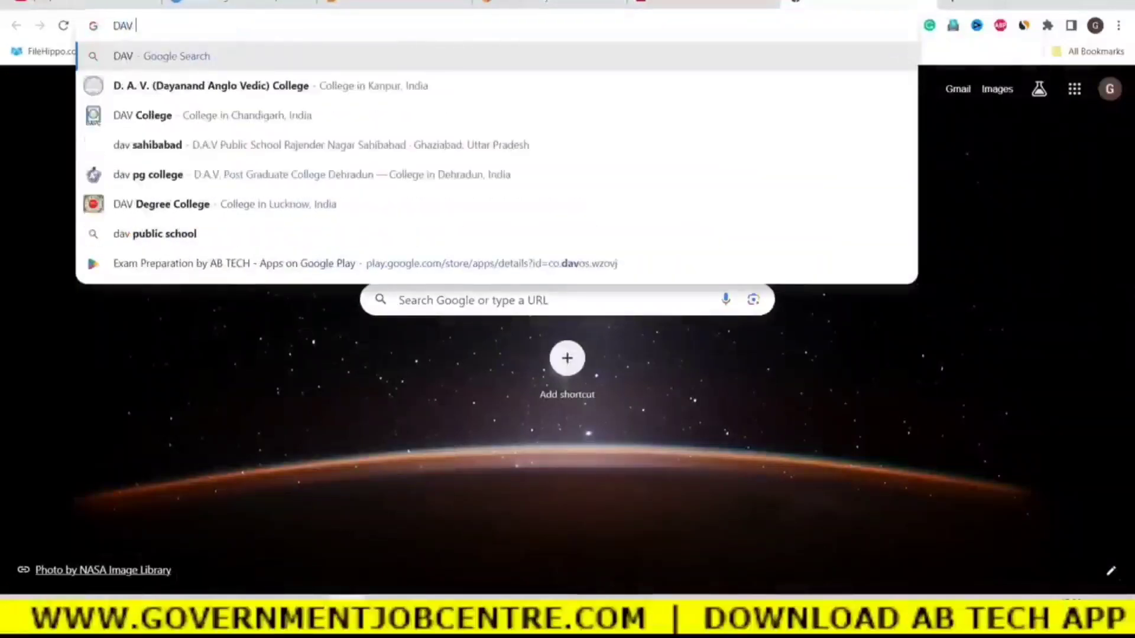
{"action": "type", "text": " COLLEGE"}
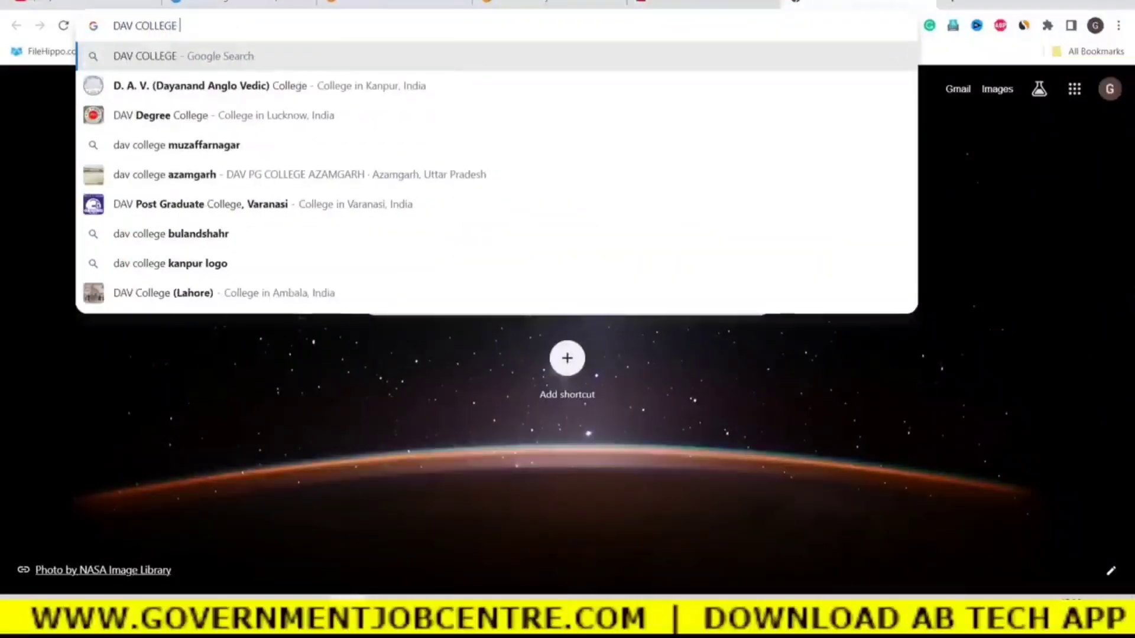
{"action": "type", "text": "KANPUUR PINCODE"}
{"action": "key", "text": "Return"}
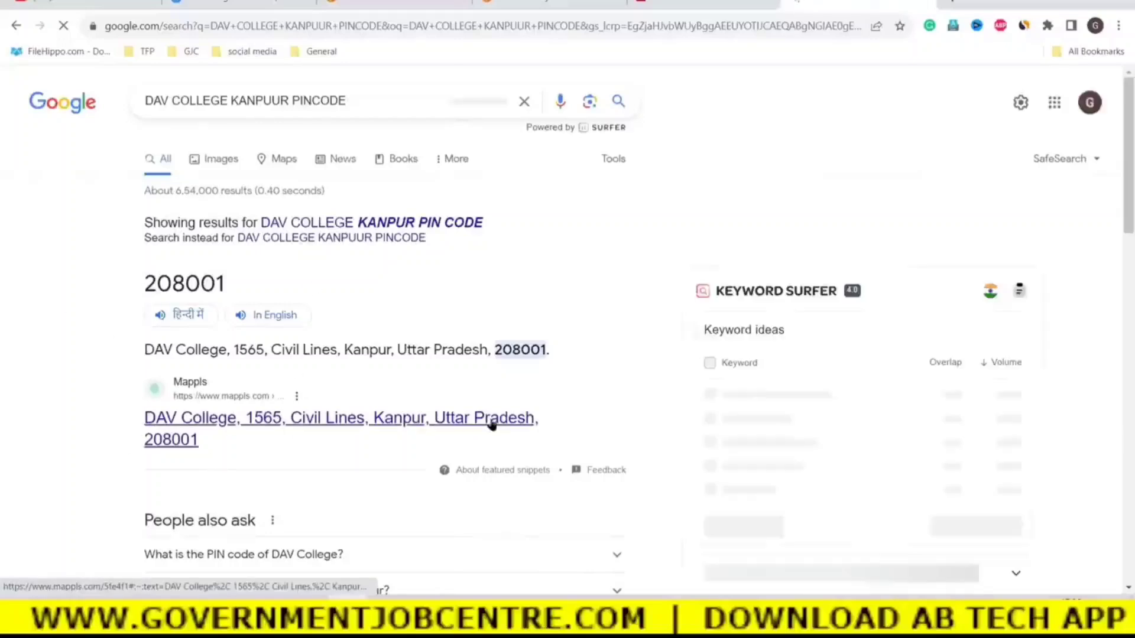
{"action": "left_click_drag", "start_coordinate": [247, 290], "coordinate": [127, 291]}
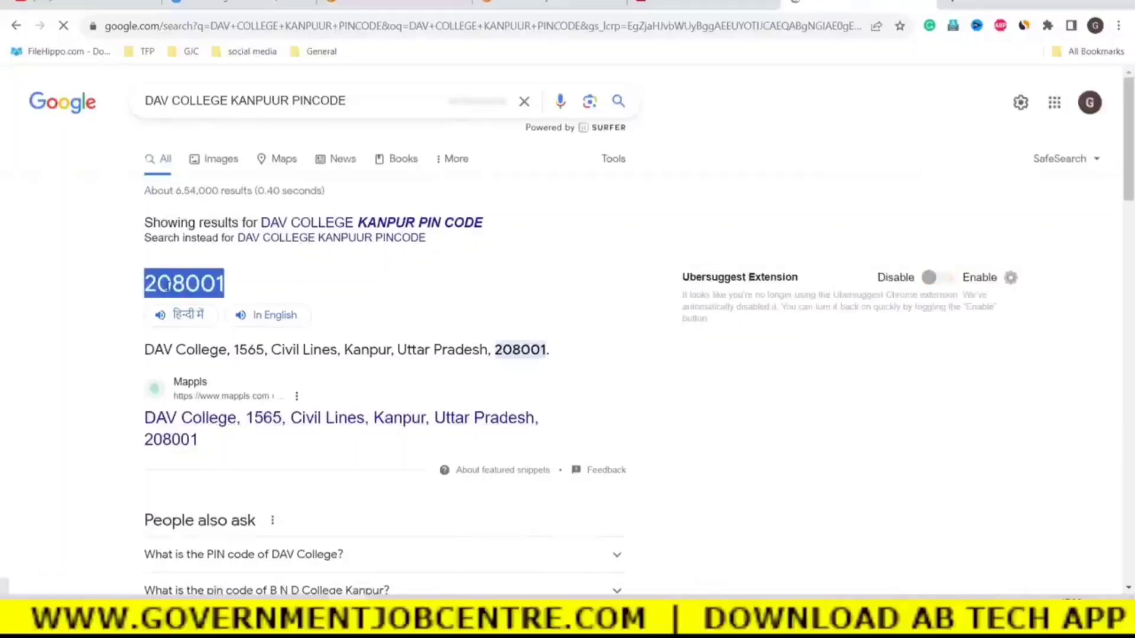
{"action": "left_click", "coordinate": [679, 4]}
- Enter institute pincode 208001 and the security pin, then save and confirm the qualification section
{"action": "type", "text": "08001"}
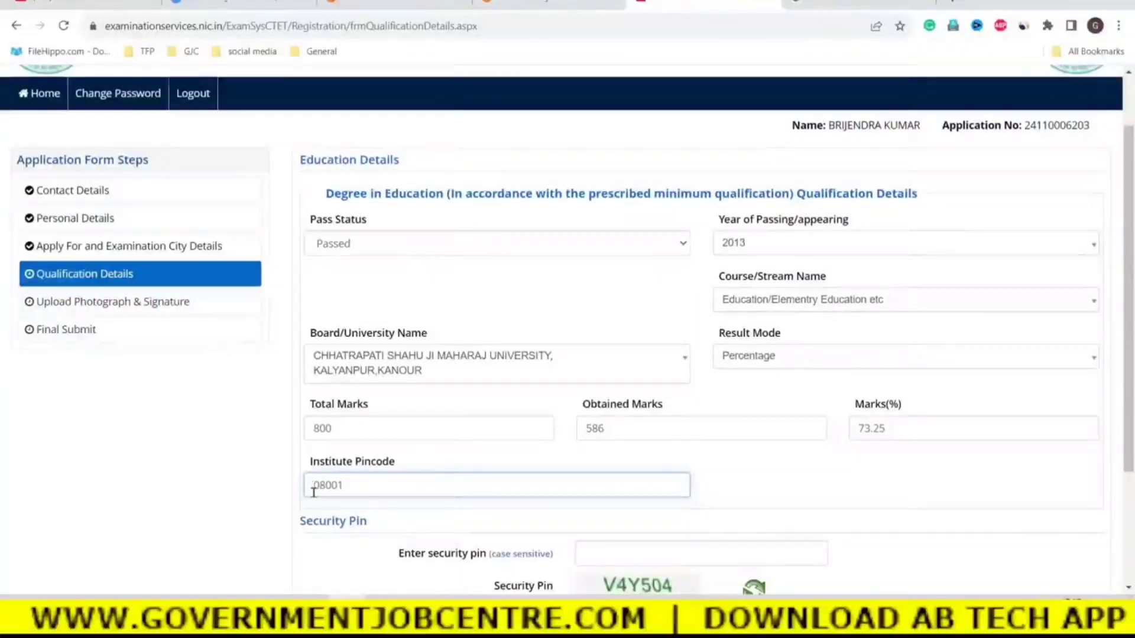
{"action": "type", "text": "2"}
{"action": "left_click", "coordinate": [916, 482]}
{"action": "scroll", "coordinate": [725, 489], "scroll_direction": "down", "scroll_amount": 2}
{"action": "left_click", "coordinate": [608, 431]}
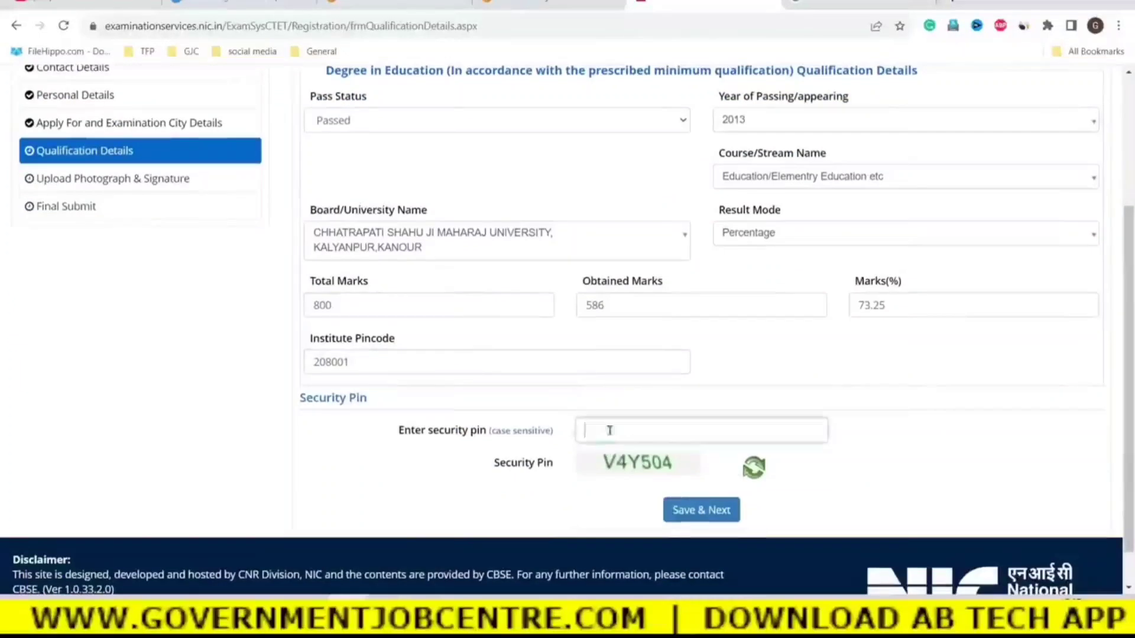
{"action": "type", "text": "V4"}
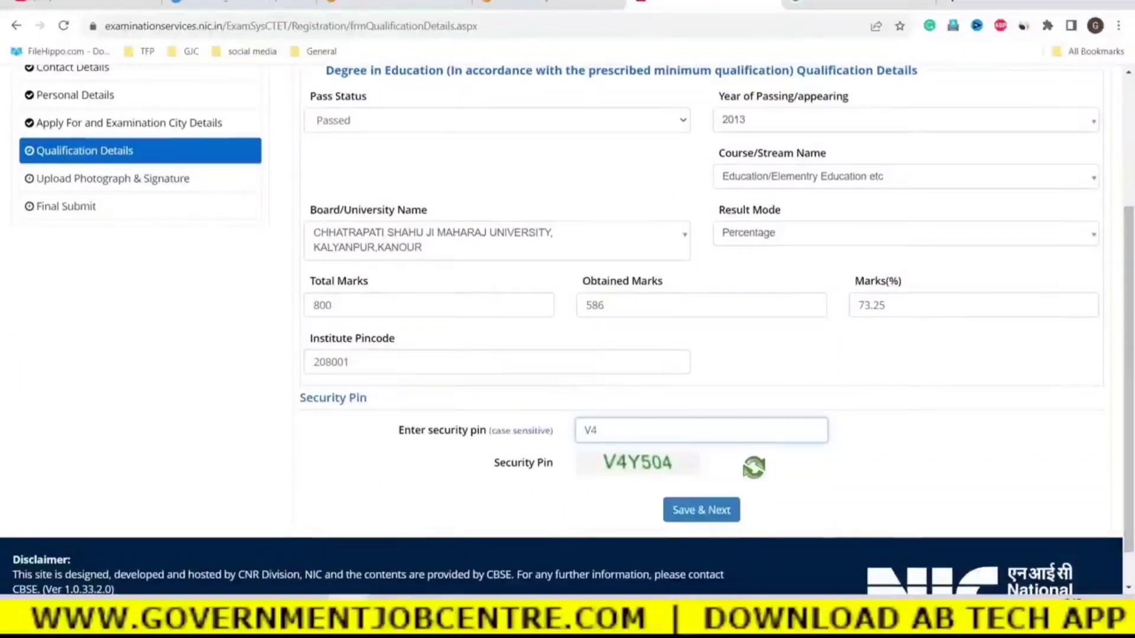
{"action": "type", "text": "Y"}
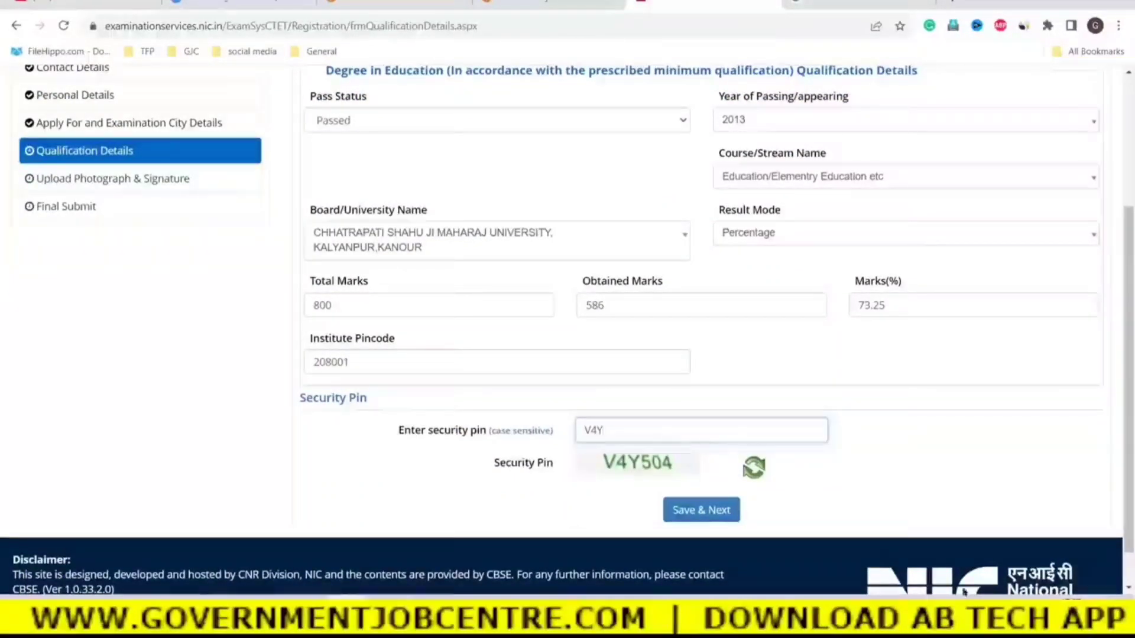
{"action": "type", "text": "504"}
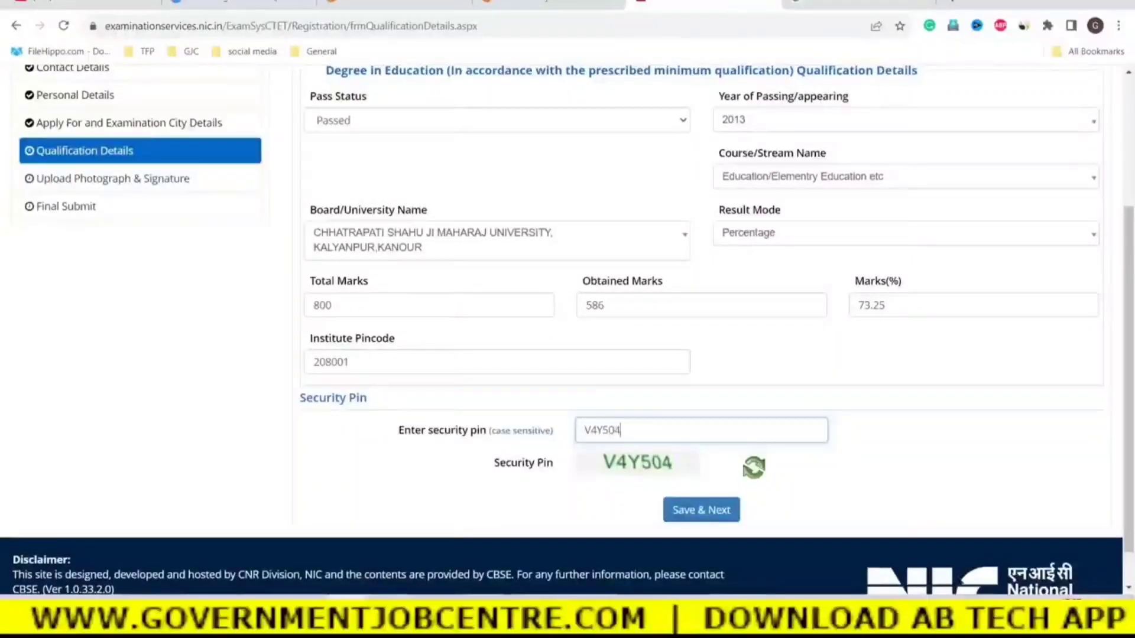
{"action": "left_click", "coordinate": [690, 515]}
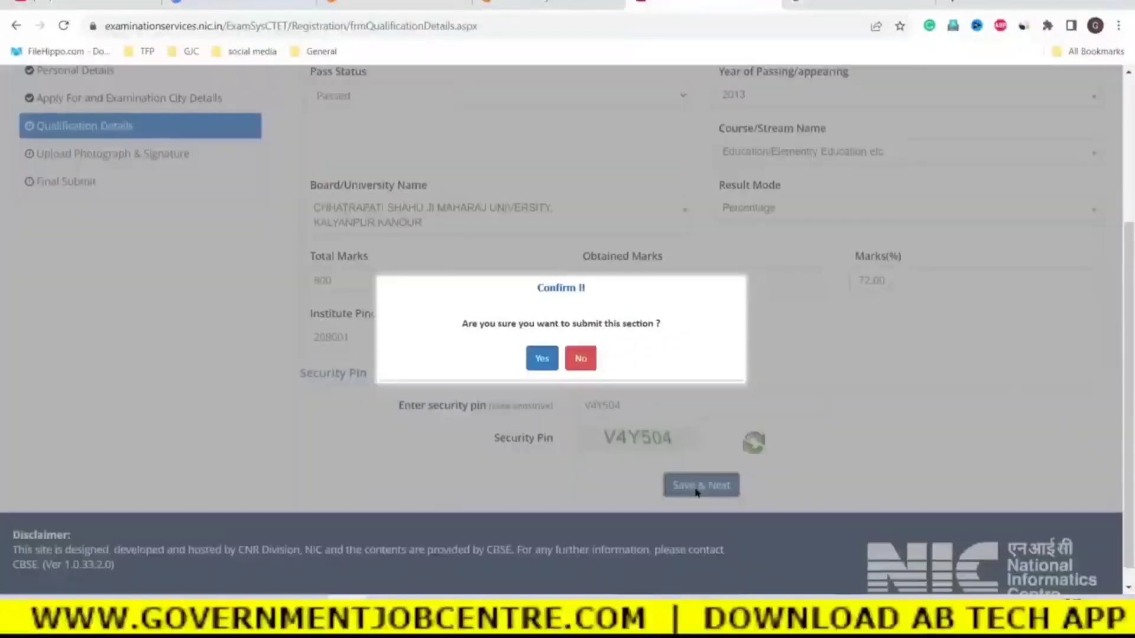
{"action": "left_click", "coordinate": [536, 367]}
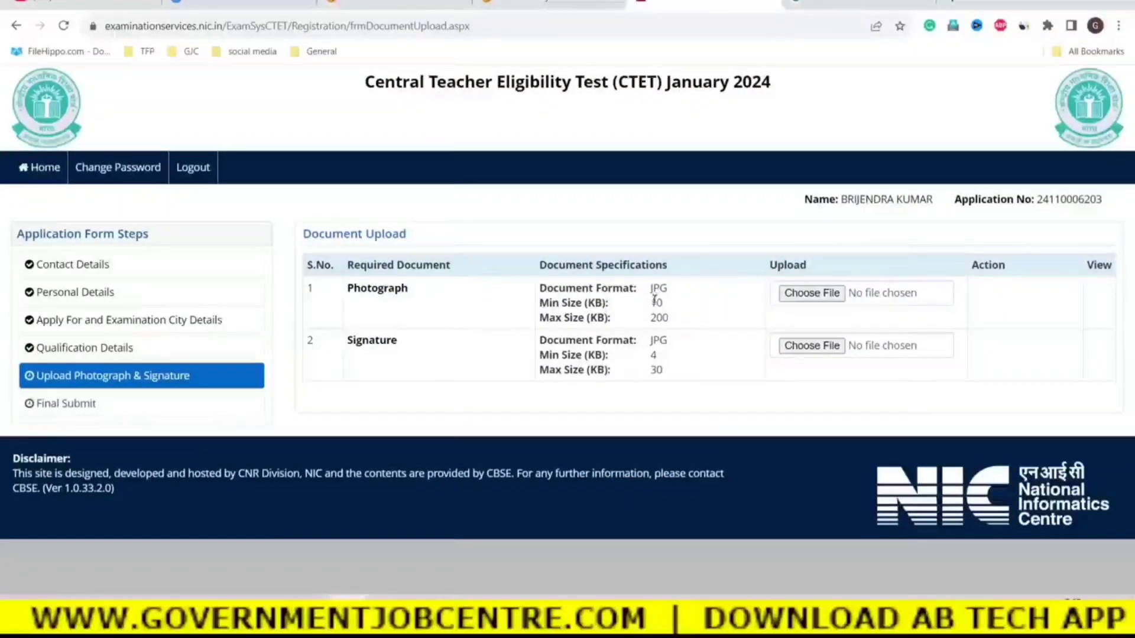
- Upload PHOTO123-25kb.jpg from Downloads\New folder (3) as the original-framed photograph
{"action": "left_click_drag", "start_coordinate": [652, 302], "coordinate": [668, 316]}
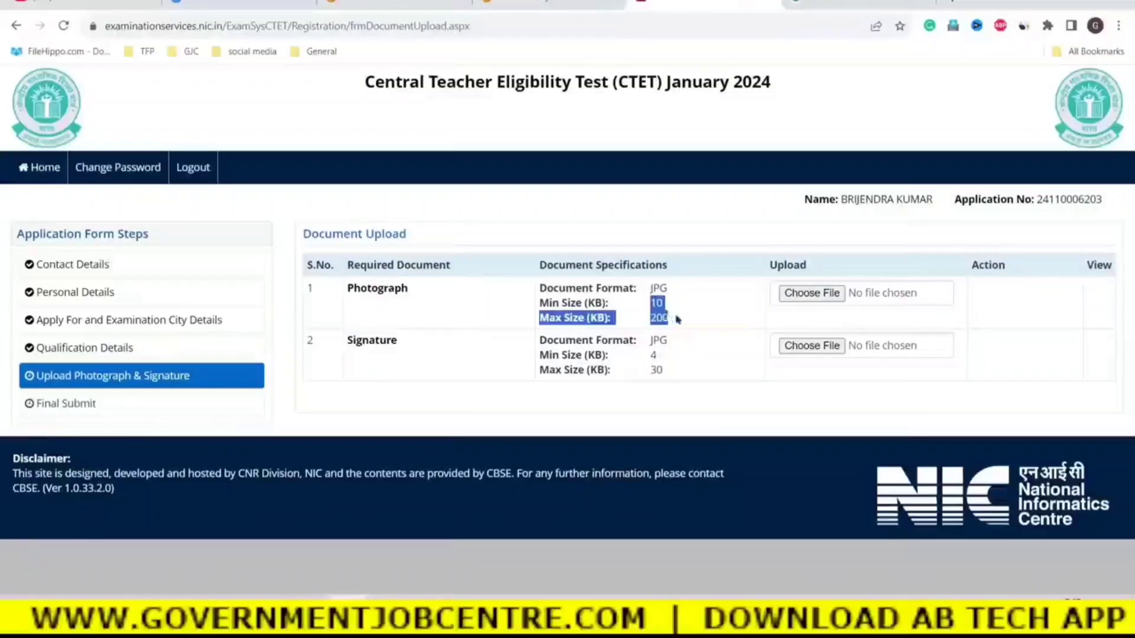
{"action": "left_click", "coordinate": [677, 319]}
{"action": "left_click_drag", "start_coordinate": [652, 355], "coordinate": [671, 375]}
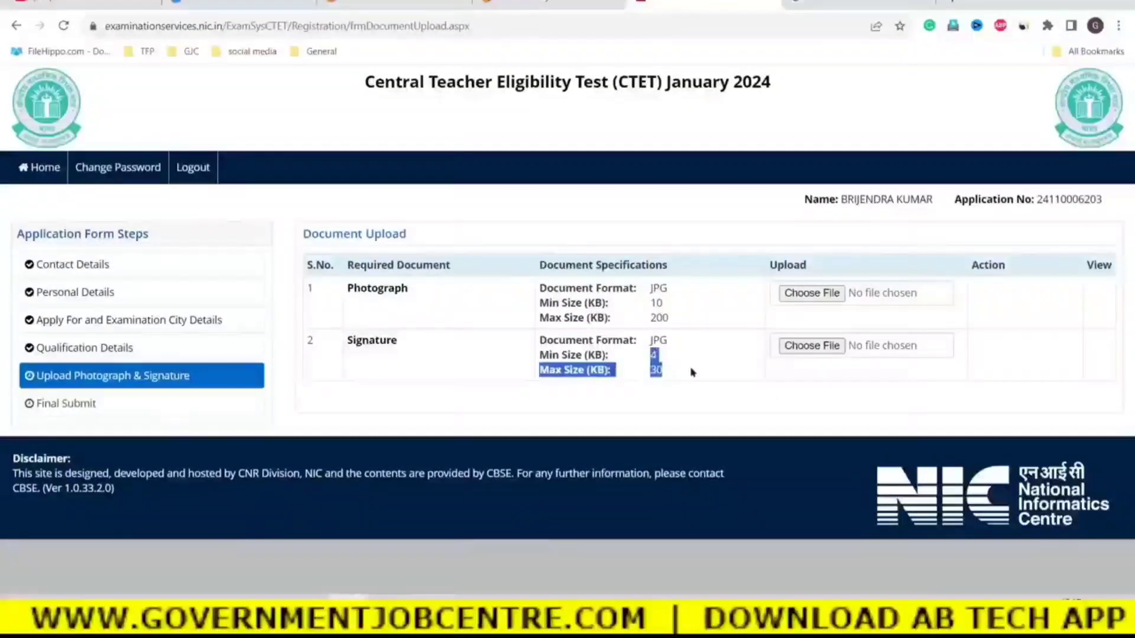
{"action": "left_click", "coordinate": [692, 372]}
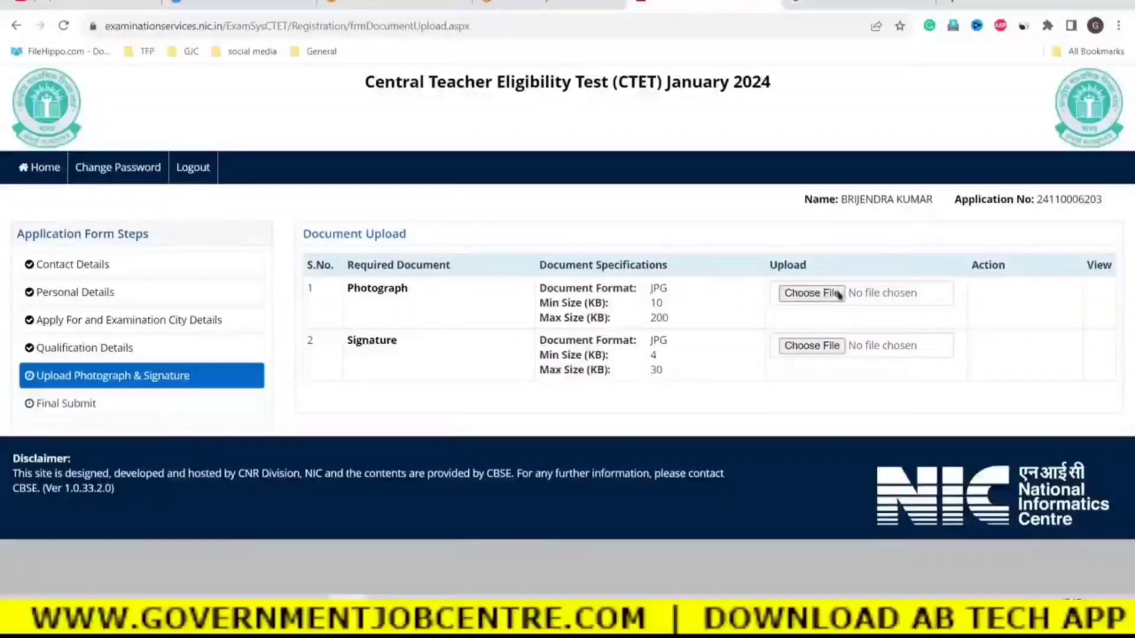
{"action": "left_click", "coordinate": [805, 295]}
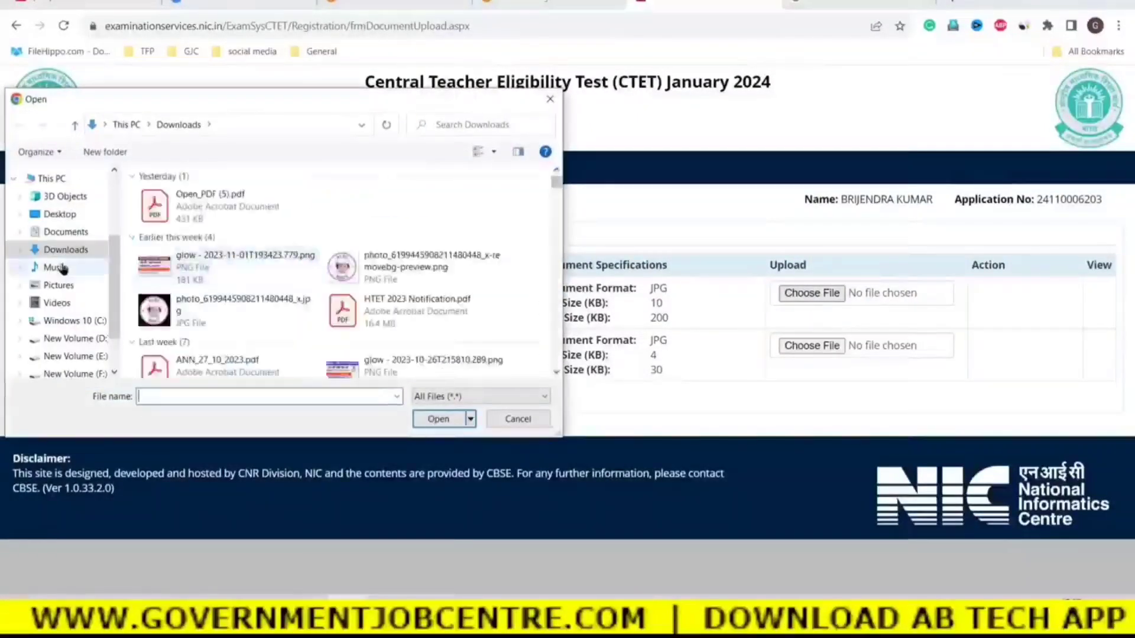
{"action": "scroll", "coordinate": [357, 317], "scroll_direction": "down", "scroll_amount": 3}
{"action": "scroll", "coordinate": [357, 318], "scroll_direction": "down", "scroll_amount": 2}
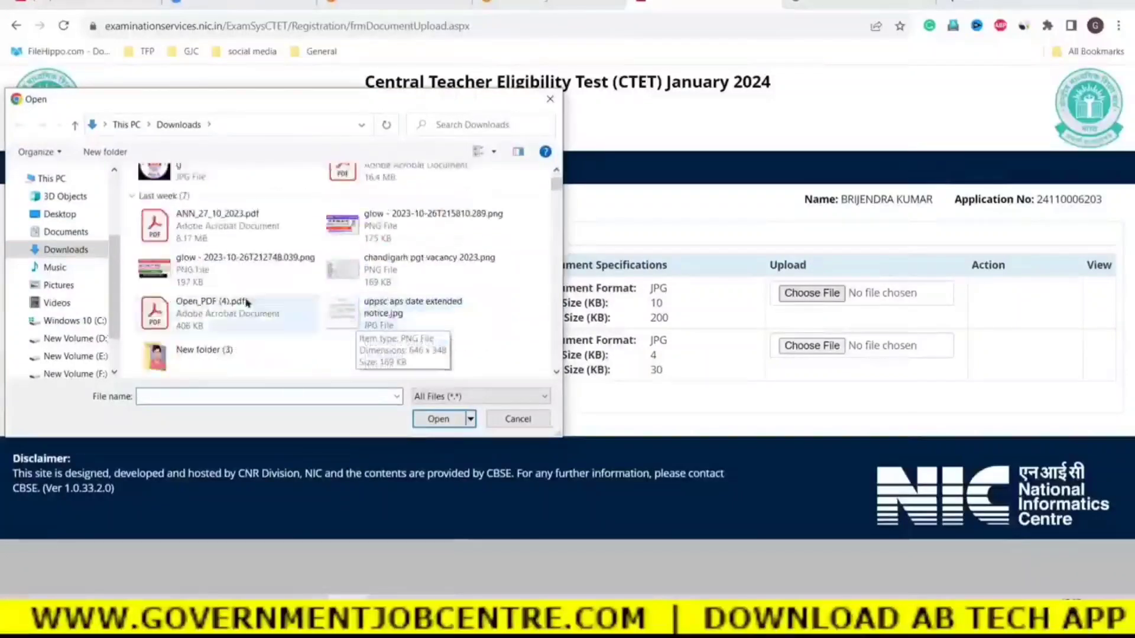
{"action": "double_click", "coordinate": [176, 358]}
{"action": "left_click", "coordinate": [171, 206]}
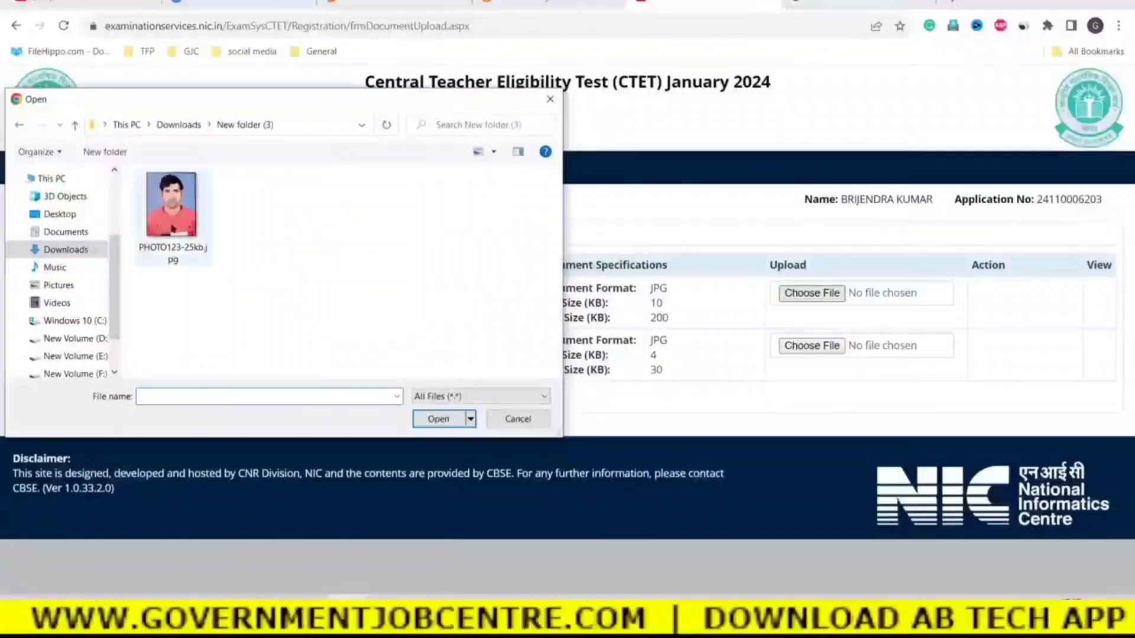
{"action": "left_click", "coordinate": [438, 419]}
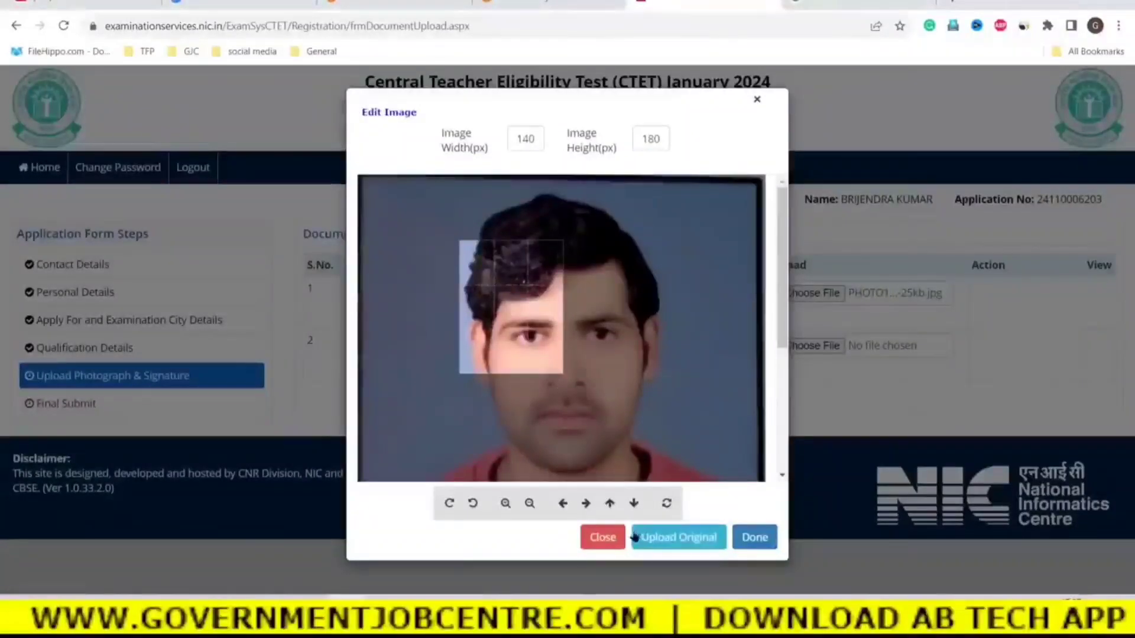
{"action": "left_click", "coordinate": [676, 536]}
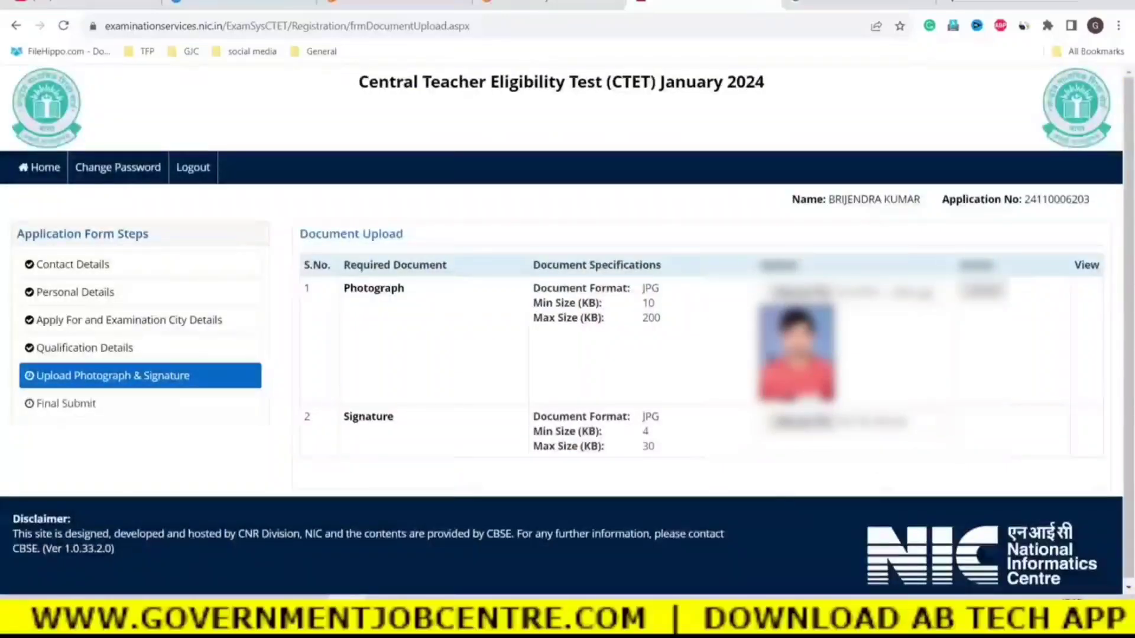
{"action": "left_click", "coordinate": [994, 293]}
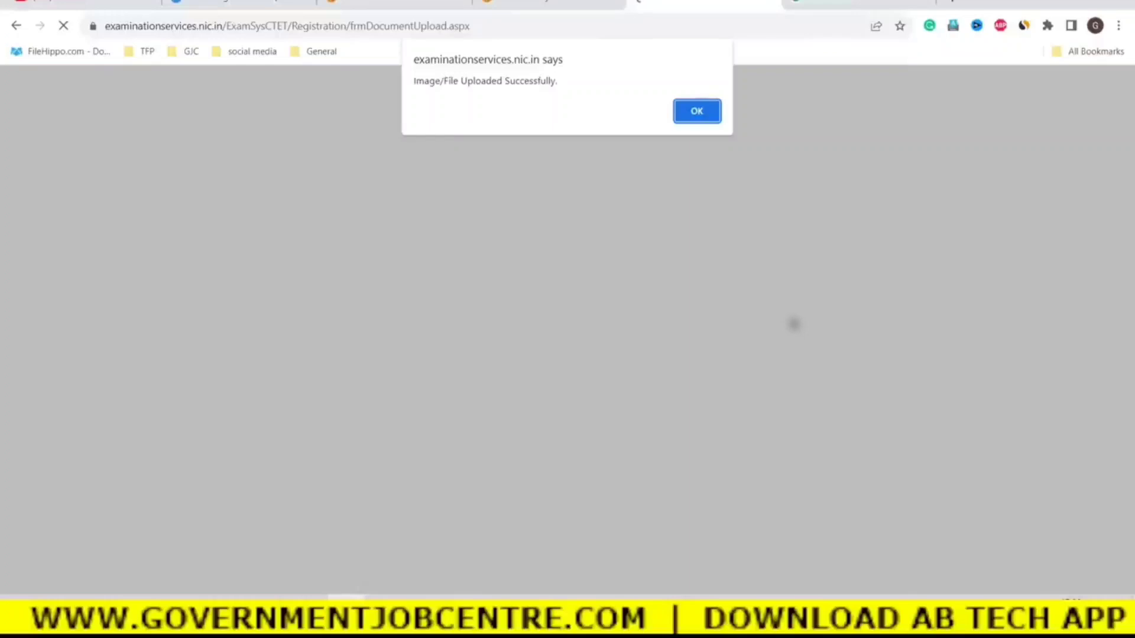
{"action": "left_click", "coordinate": [696, 112]}
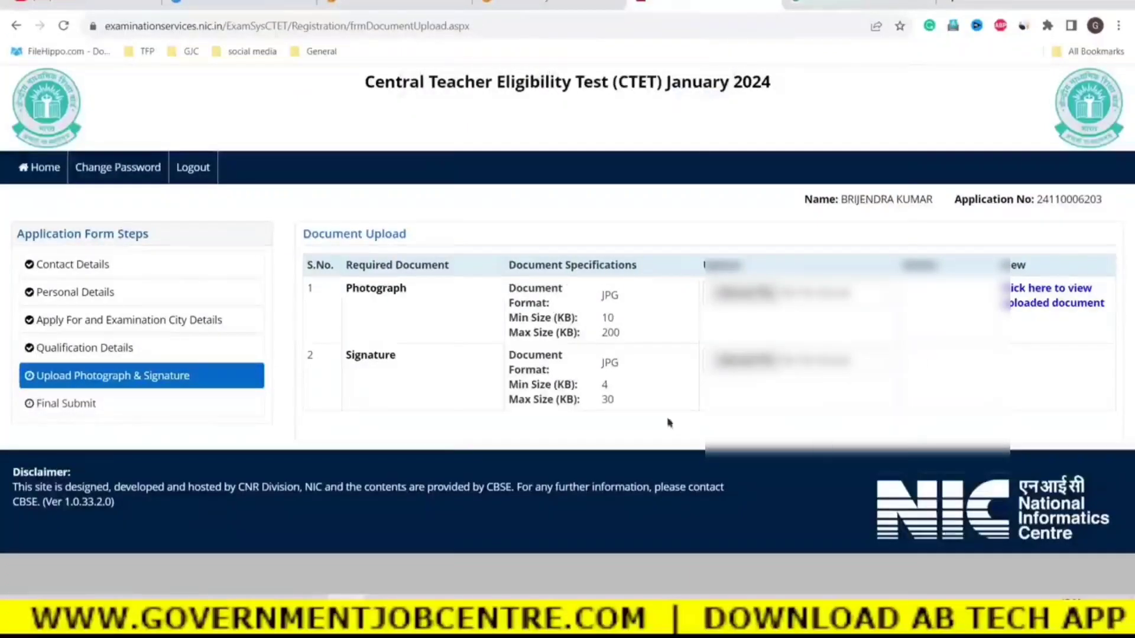
- Choose the signature image, enter the security pin, then save and confirm the document step
{"action": "left_click", "coordinate": [728, 361]}
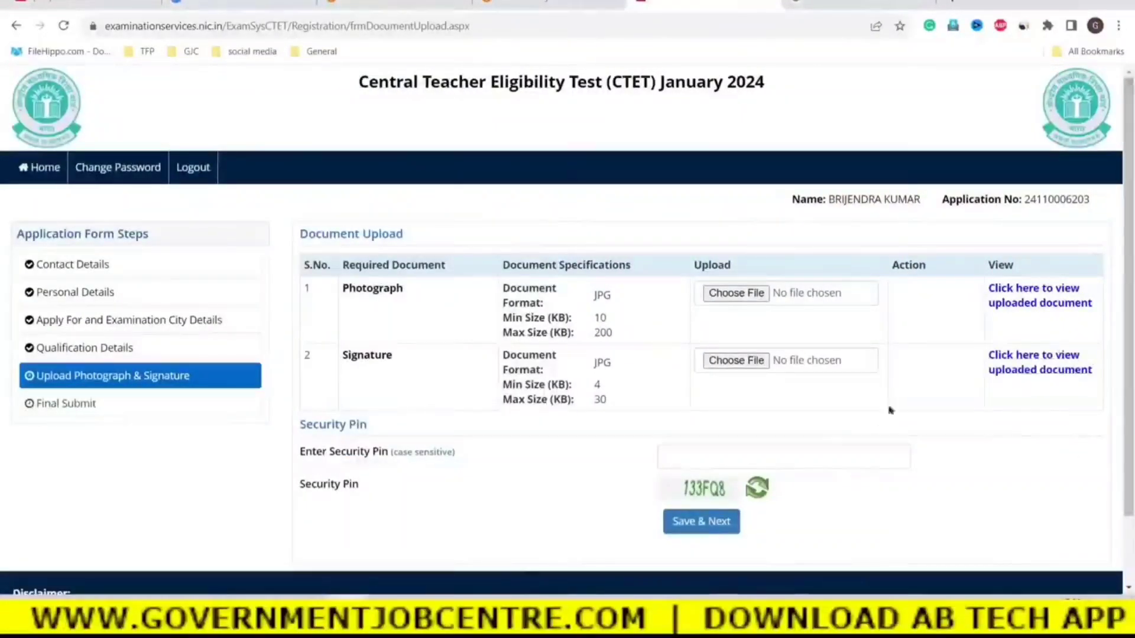
{"action": "left_click", "coordinate": [683, 460]}
{"action": "type", "text": "133FQ8"}
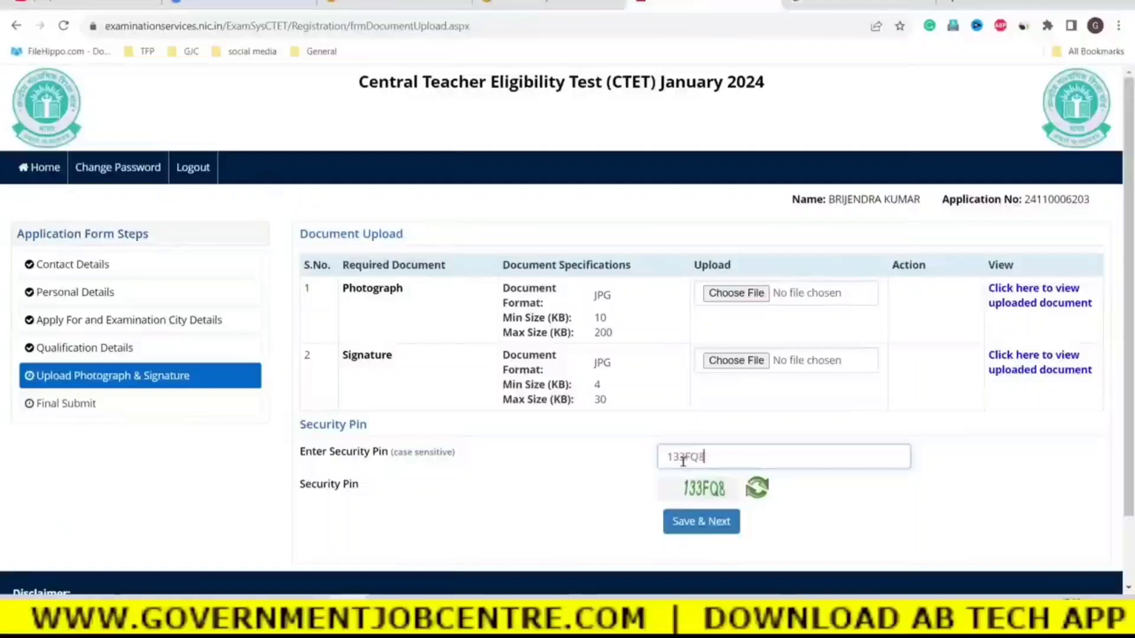
{"action": "left_click", "coordinate": [681, 528]}
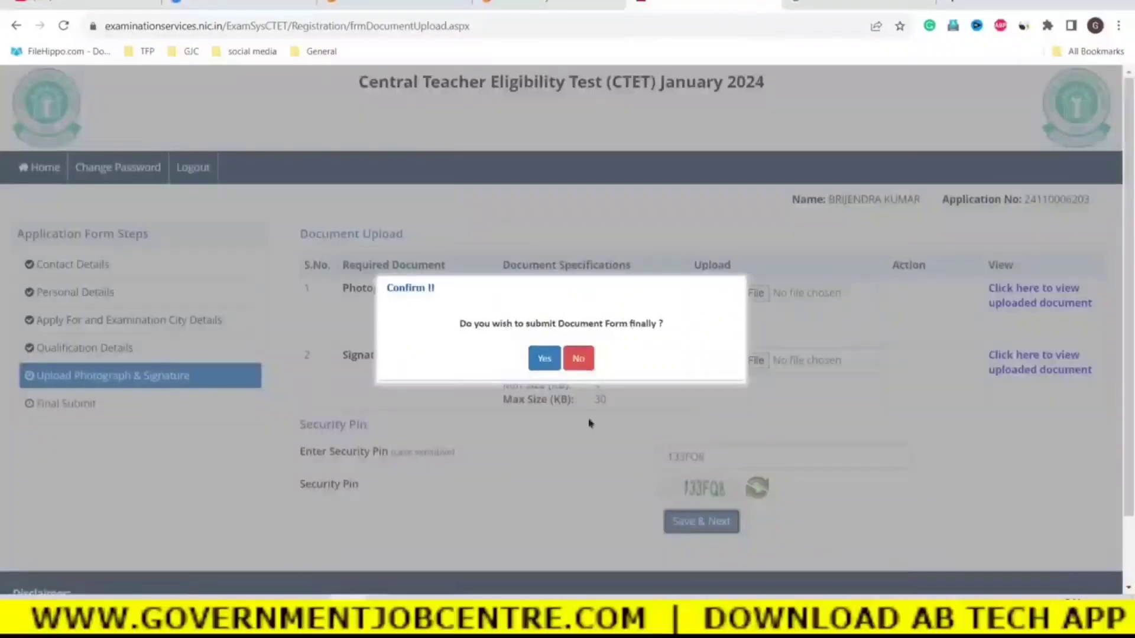
{"action": "left_click", "coordinate": [540, 365]}
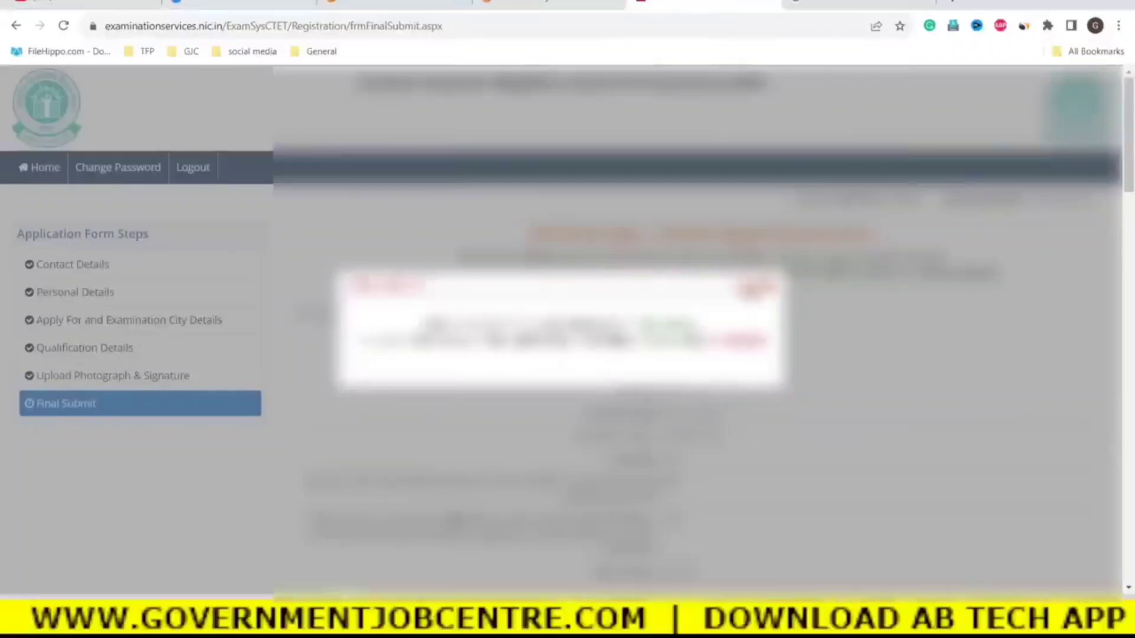
- Dismiss the popup and scroll down to the verification instructions on the final submit page
{"action": "left_click", "coordinate": [755, 291]}
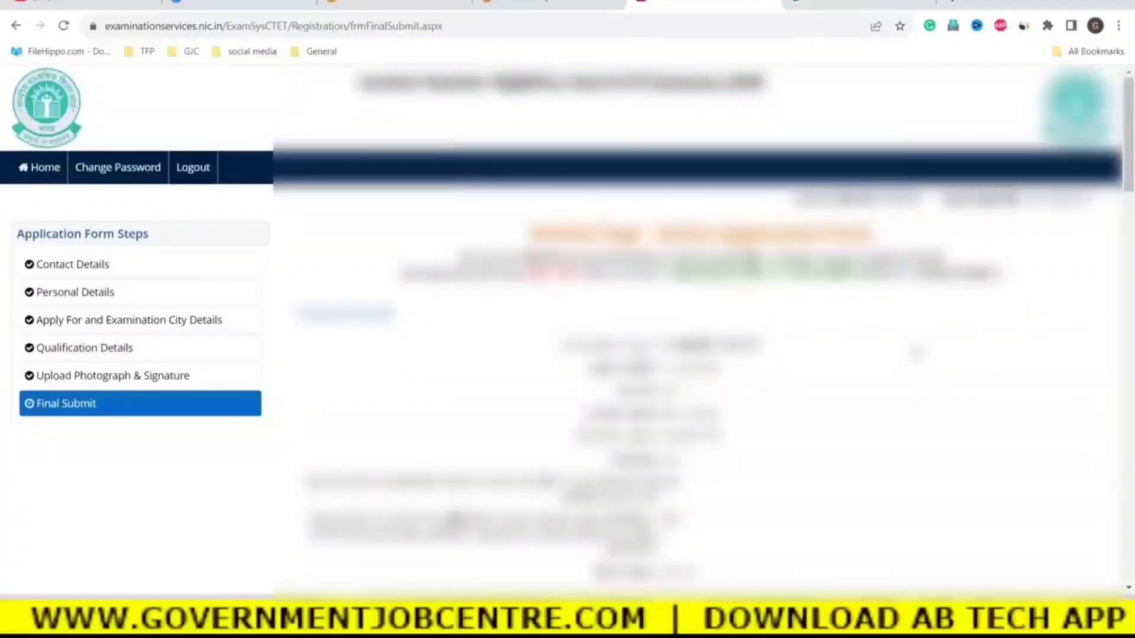
{"action": "scroll", "coordinate": [567, 331], "scroll_direction": "down", "scroll_amount": 12}
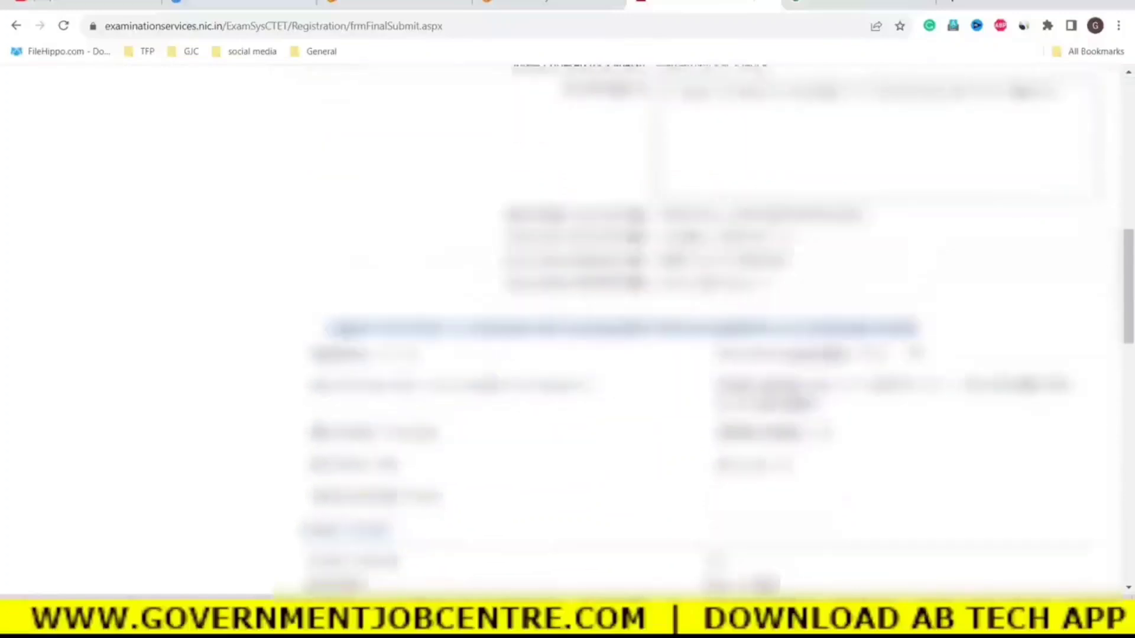
{"action": "scroll", "coordinate": [709, 331], "scroll_direction": "down", "scroll_amount": 10}
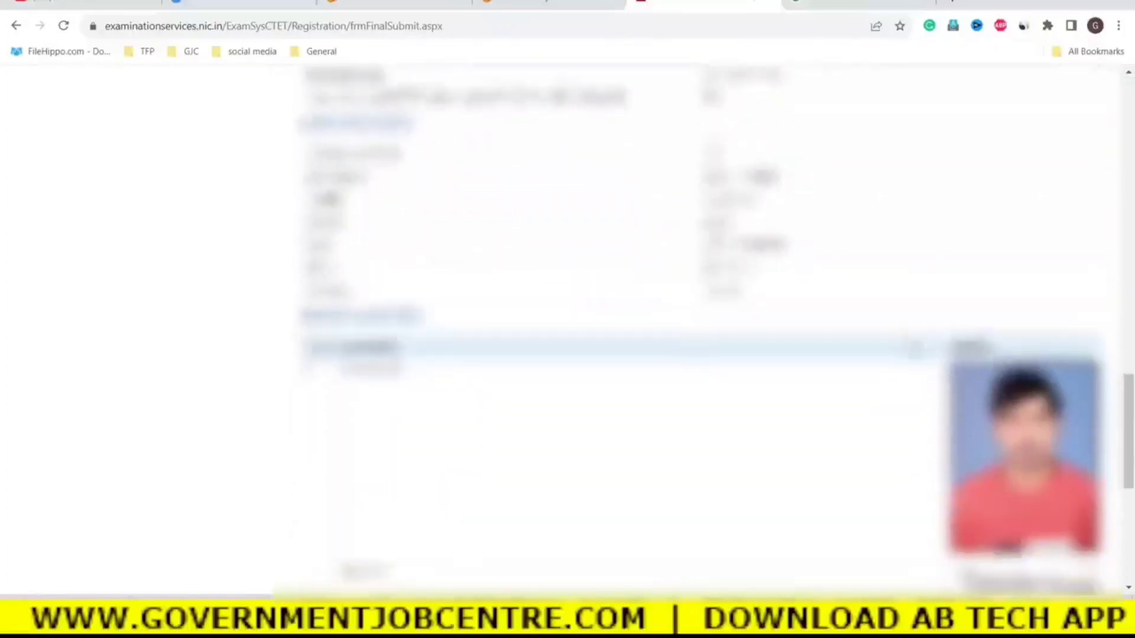
{"action": "scroll", "coordinate": [709, 331], "scroll_direction": "down", "scroll_amount": 3}
{"action": "scroll", "coordinate": [709, 331], "scroll_direction": "down", "scroll_amount": 2}
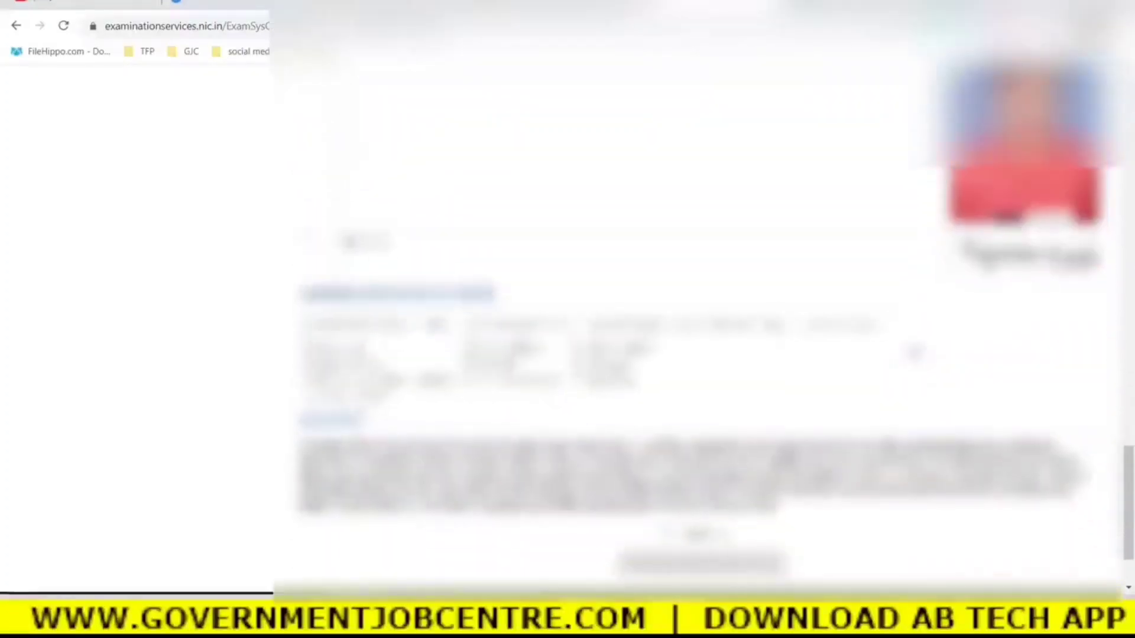
{"action": "scroll", "coordinate": [709, 331], "scroll_direction": "down", "scroll_amount": 3}
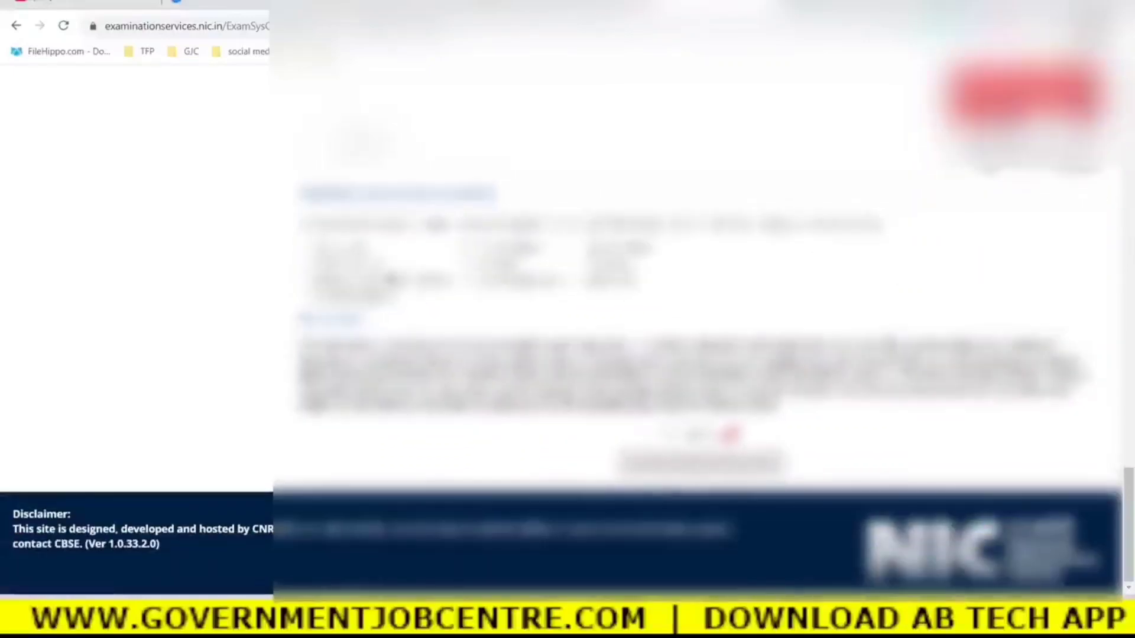
{"action": "left_click_drag", "start_coordinate": [306, 224], "coordinate": [886, 228]}
{"action": "left_click", "coordinate": [680, 286]}
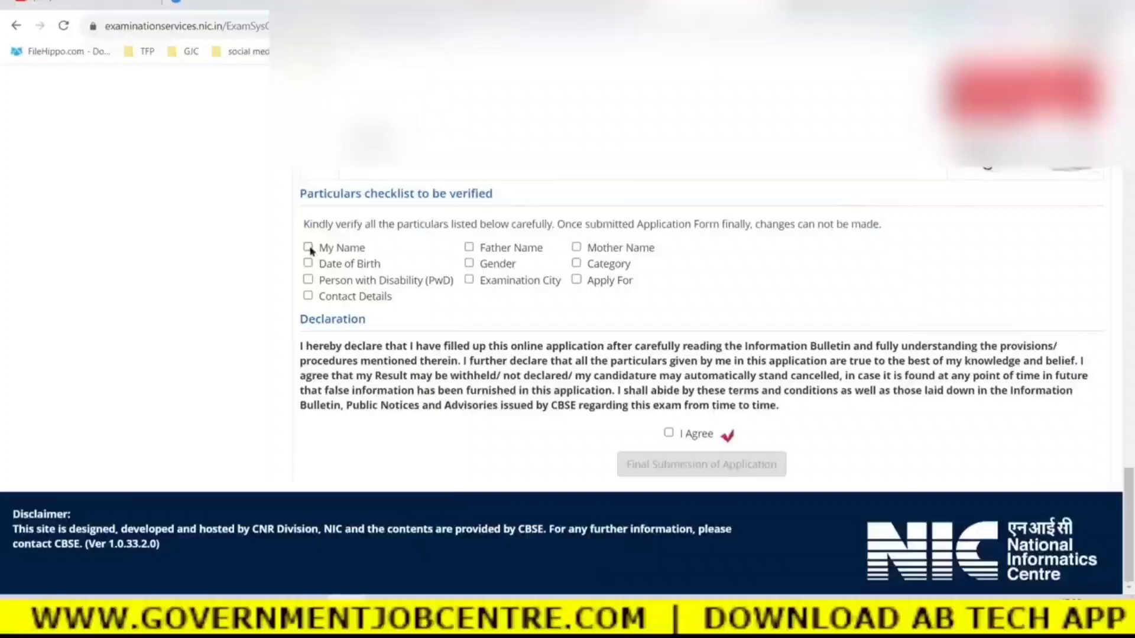
- Mark Father Name, Category, Gender, Date of Birth, PwD and Apply For as verified
{"action": "left_click", "coordinate": [469, 248]}
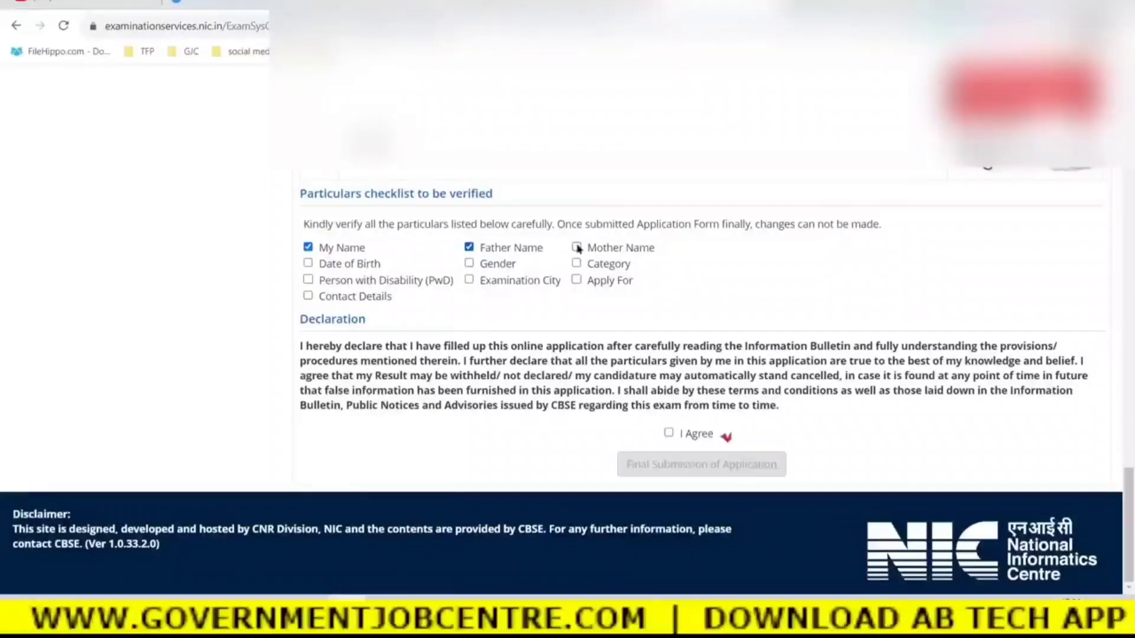
{"action": "left_click", "coordinate": [577, 263]}
{"action": "left_click", "coordinate": [470, 263]}
{"action": "left_click", "coordinate": [309, 264]}
{"action": "left_click", "coordinate": [307, 280]}
{"action": "left_click", "coordinate": [576, 280]}
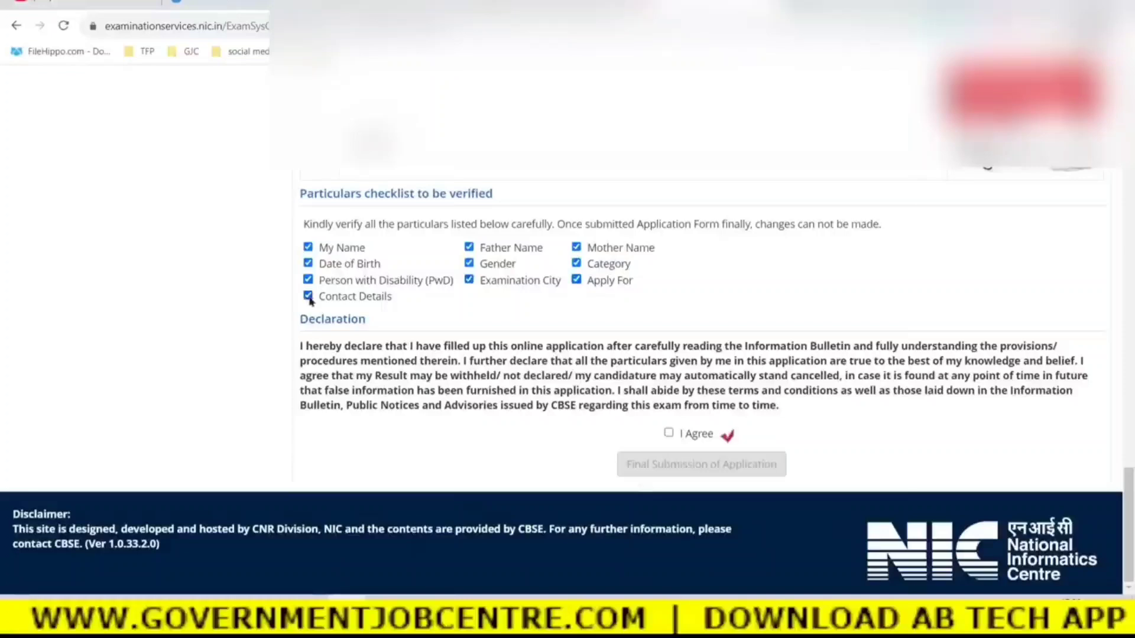
- Accept the declaration and confirm final submission of the application form
{"action": "left_click", "coordinate": [670, 433]}
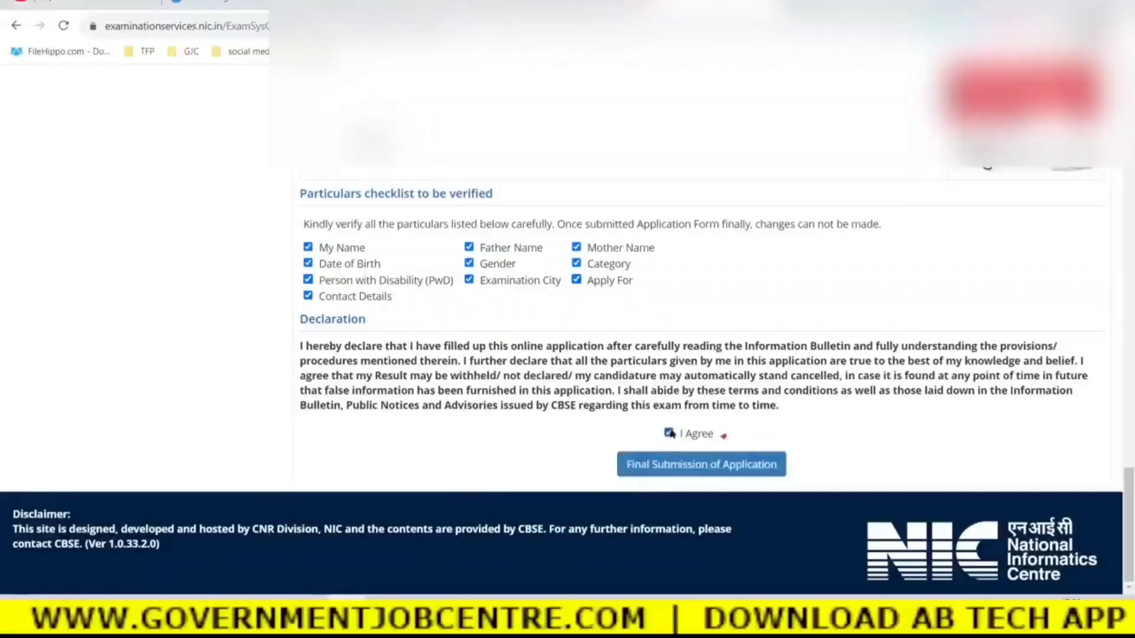
{"action": "left_click", "coordinate": [678, 470]}
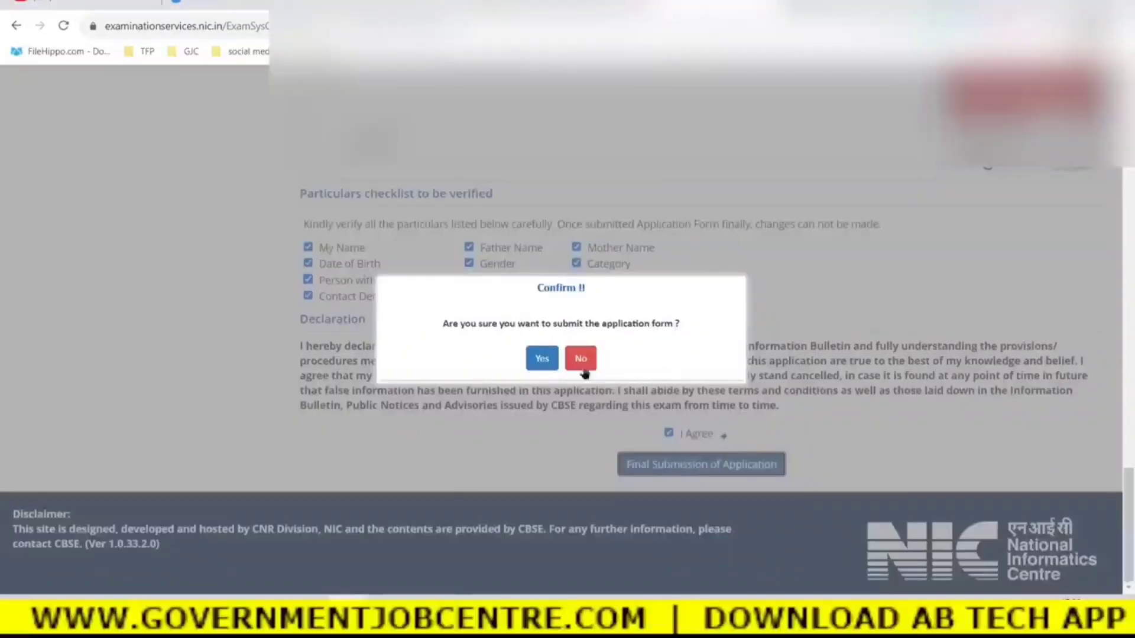
{"action": "left_click", "coordinate": [542, 359]}
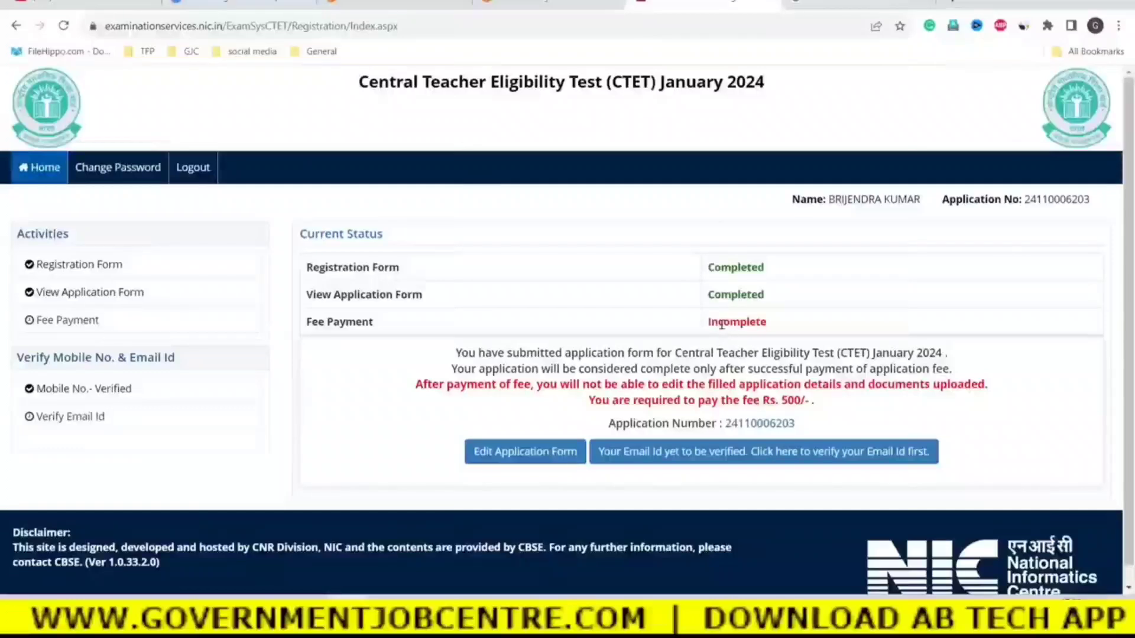
{"action": "left_click_drag", "start_coordinate": [710, 324], "coordinate": [767, 323]}
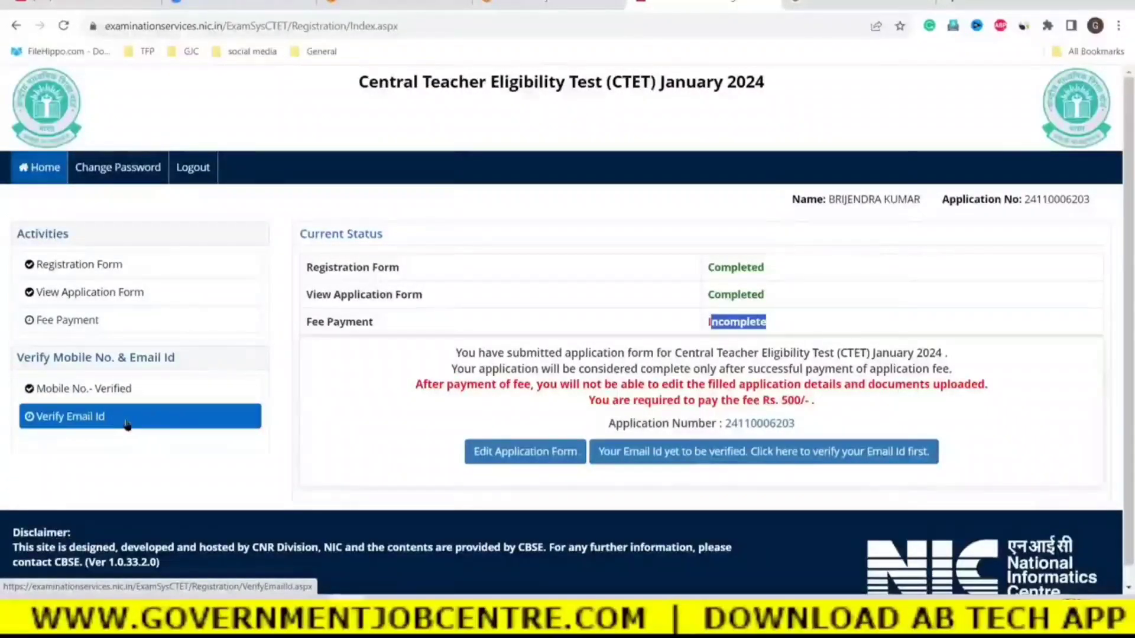
- Request an e-mail verification OTP by entering the security pin and acknowledging the sent message
{"action": "left_click", "coordinate": [650, 456]}
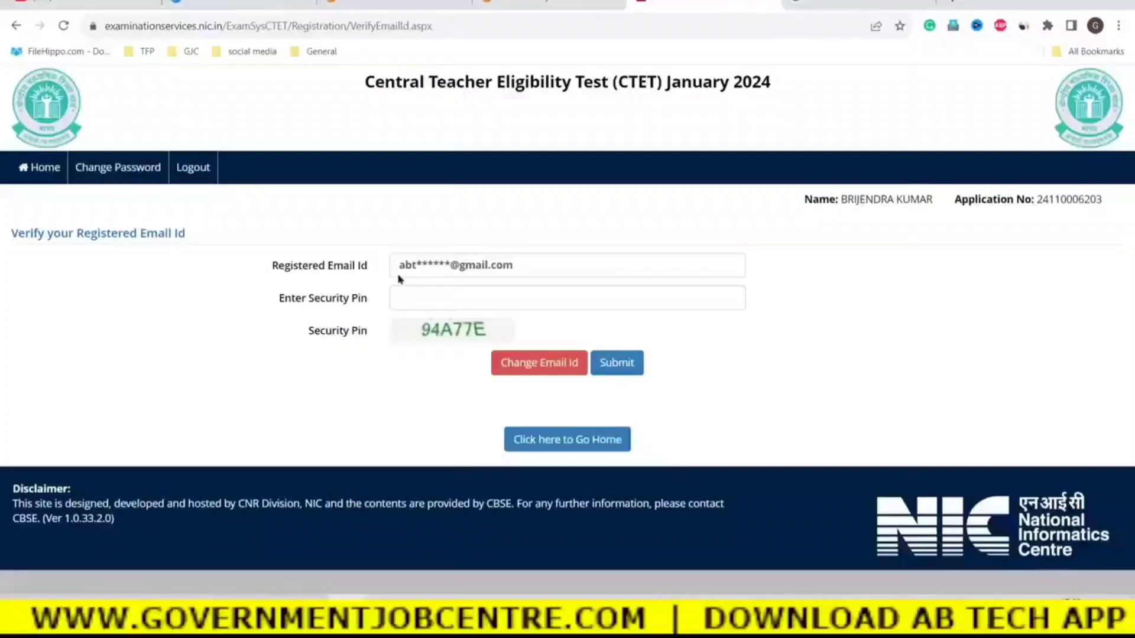
{"action": "left_click", "coordinate": [406, 298]}
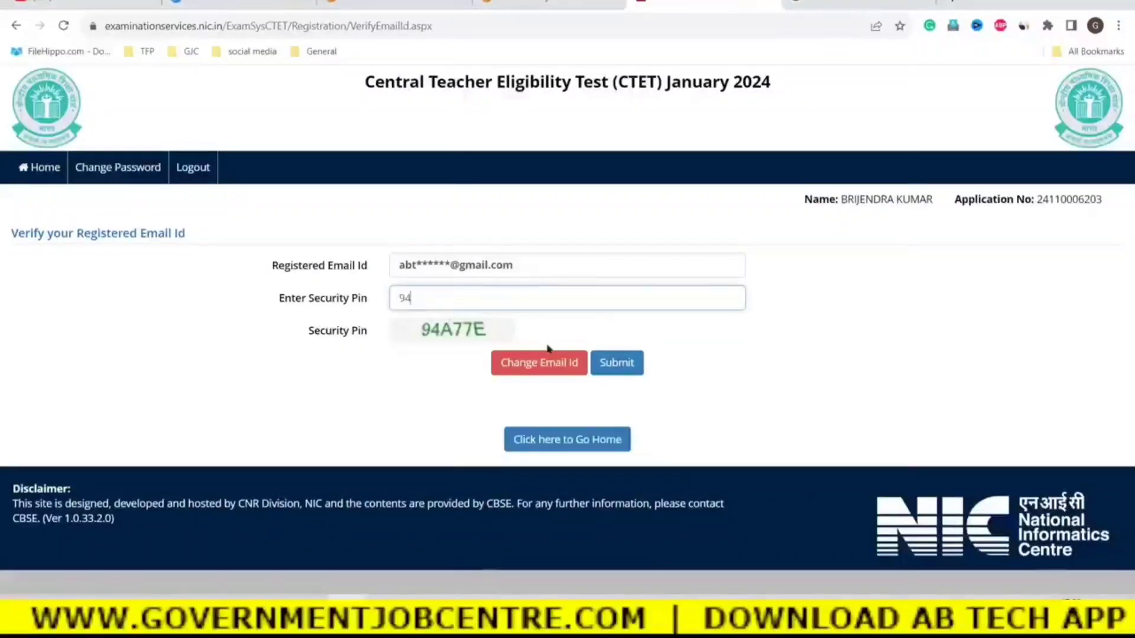
{"action": "type", "text": "94A77"}
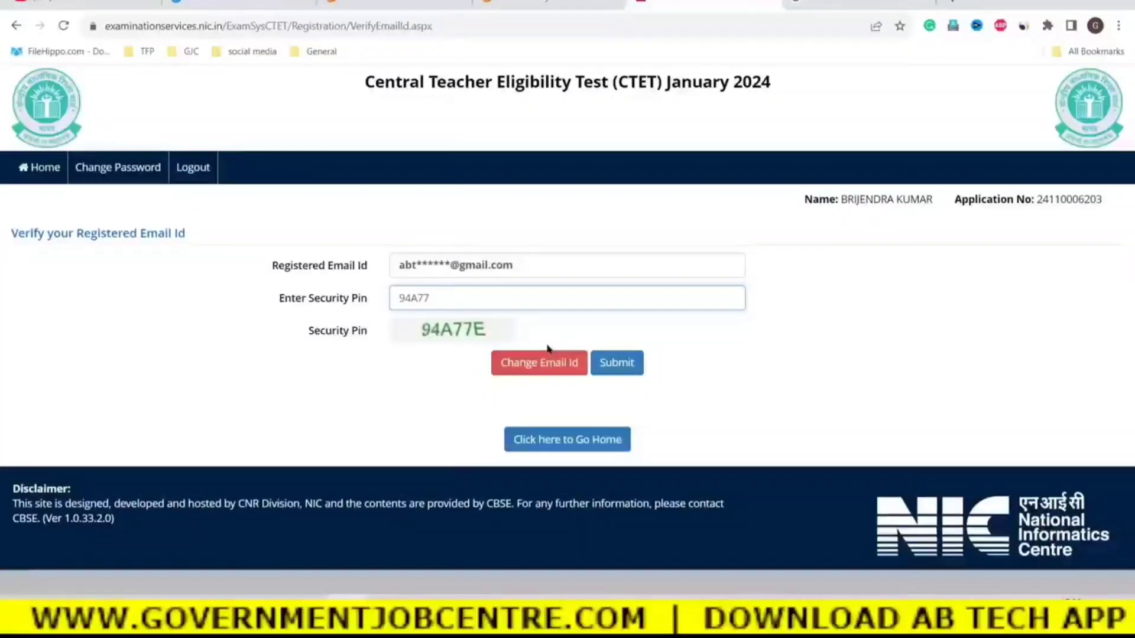
{"action": "type", "text": "E"}
{"action": "left_click", "coordinate": [617, 370]}
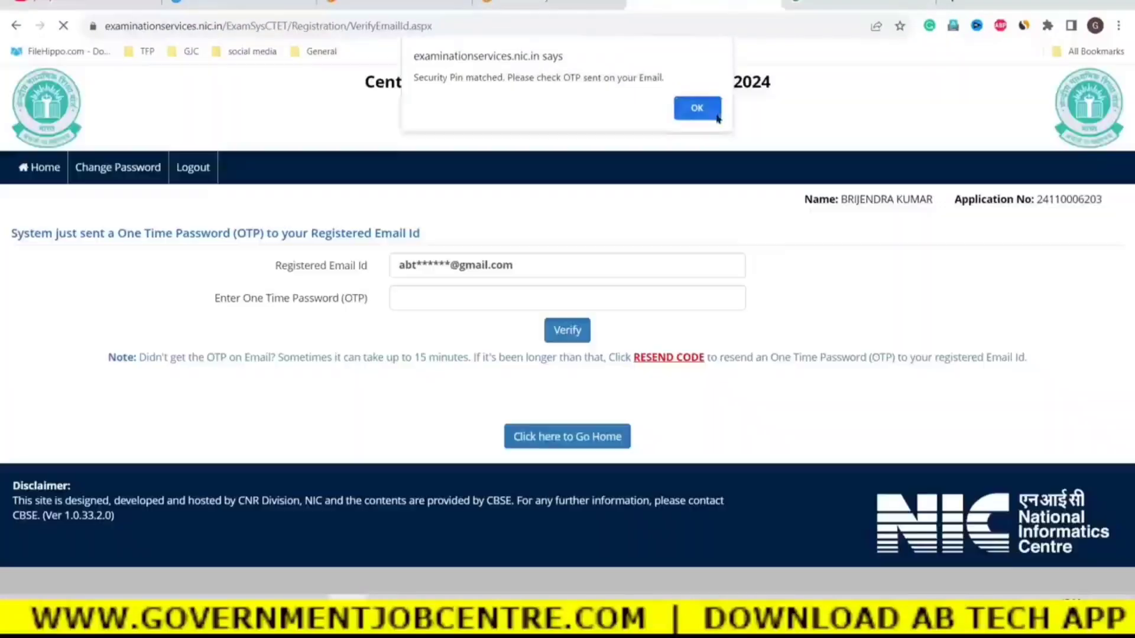
{"action": "left_click", "coordinate": [702, 115]}
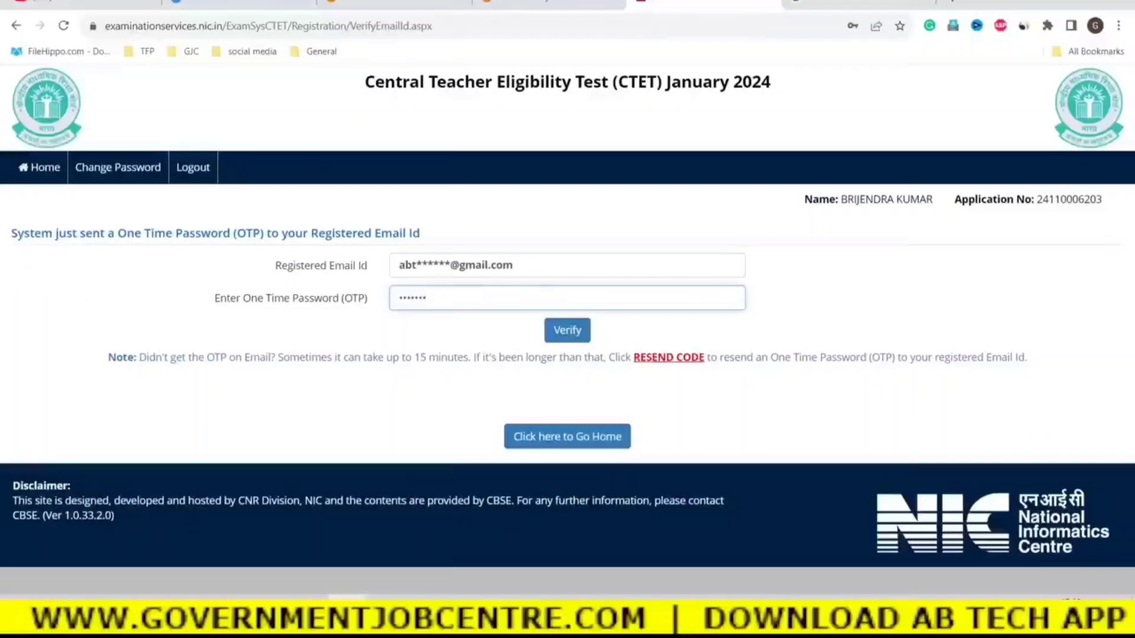
- Submit the entered e-mail OTP for verification, then switch to the governmentjobcentre.com tab
{"action": "left_click_drag", "start_coordinate": [337, 358], "coordinate": [471, 360]}
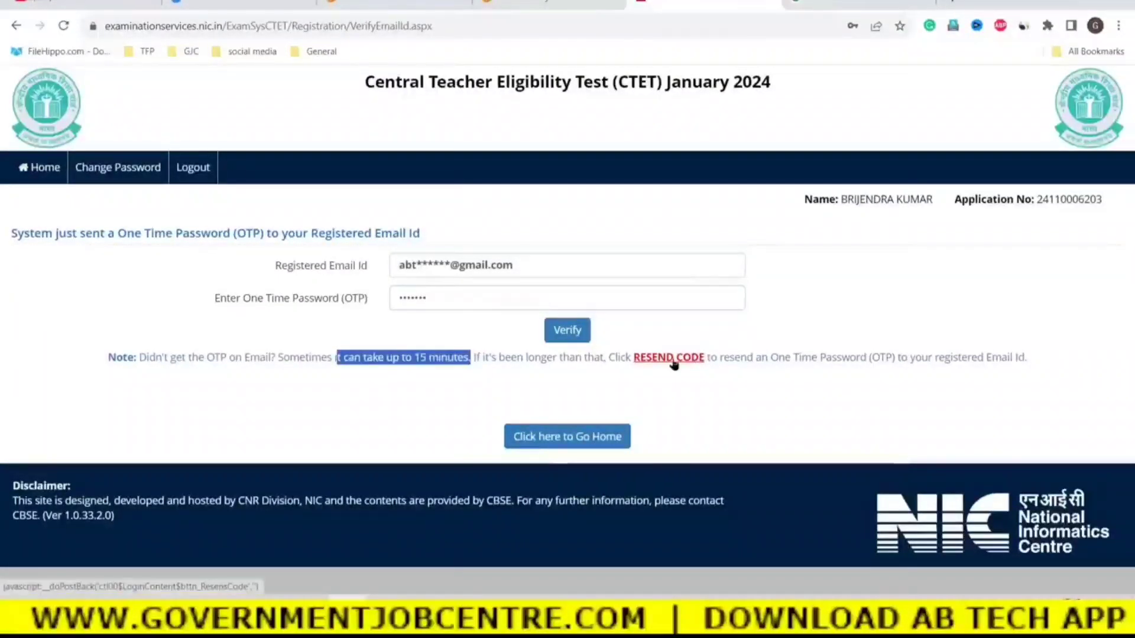
{"action": "left_click", "coordinate": [558, 338]}
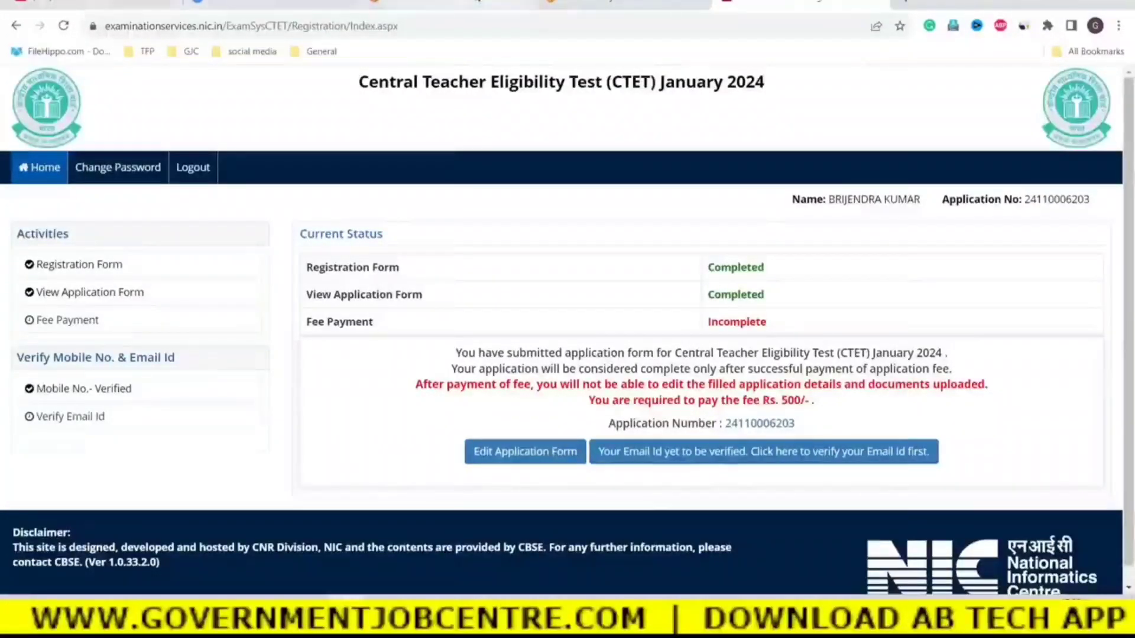
{"action": "left_click", "coordinate": [477, 1]}
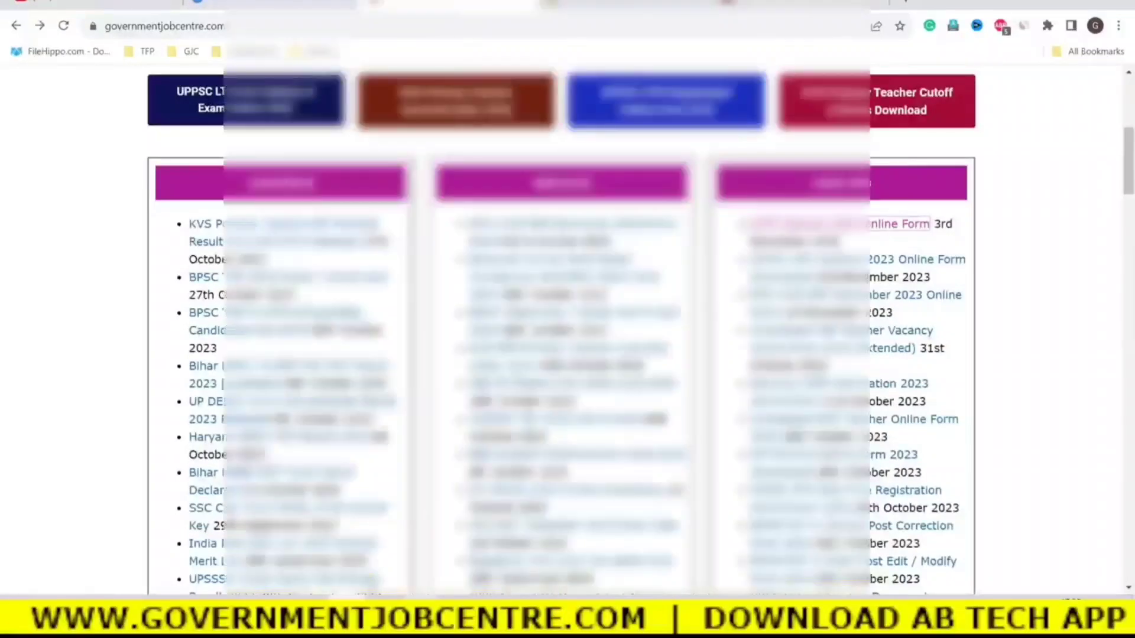